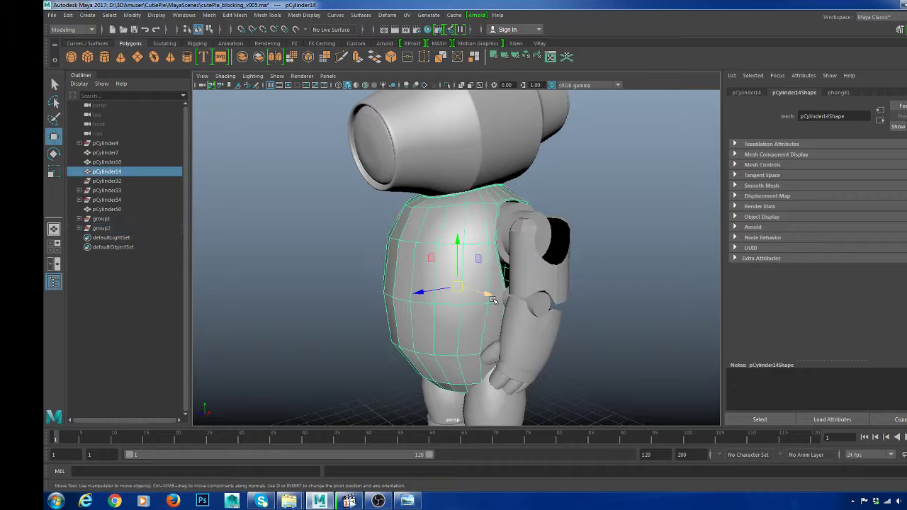
- Select the robot's torso mesh and display it without smoothing
scroll(505, 304, down, 6)
click(566, 307)
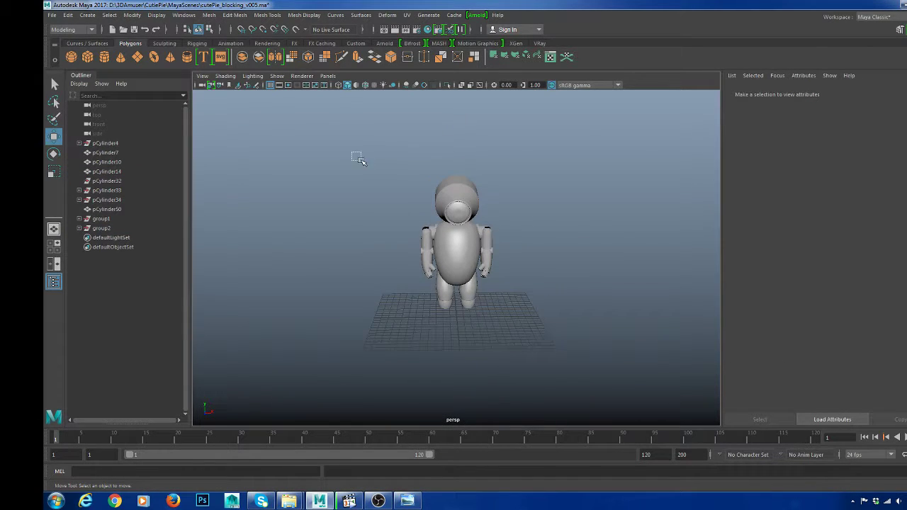
drag(357, 156, 594, 341)
scroll(543, 265, up, 3)
click(627, 284)
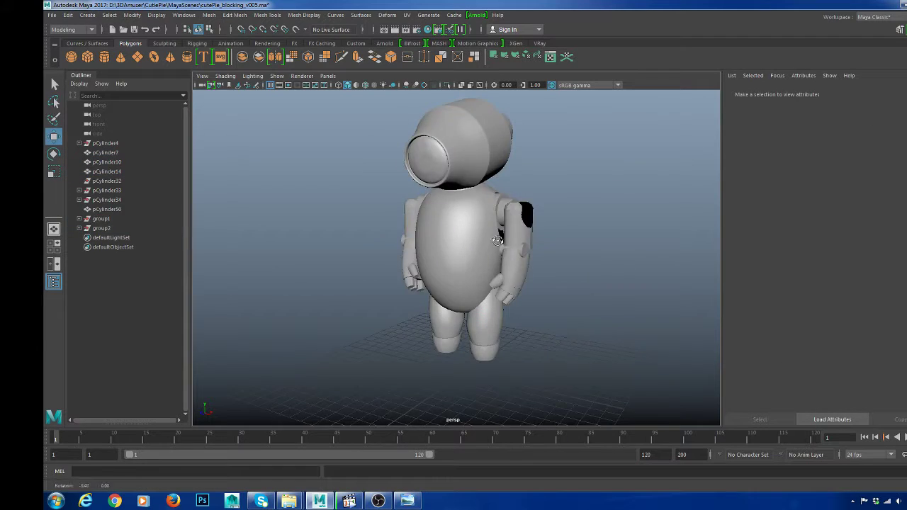
scroll(496, 255, up, 3)
click(473, 247)
key(1)
scroll(496, 280, up, 4)
alt+drag(557, 272, 478, 267)
scroll(545, 272, down, 4)
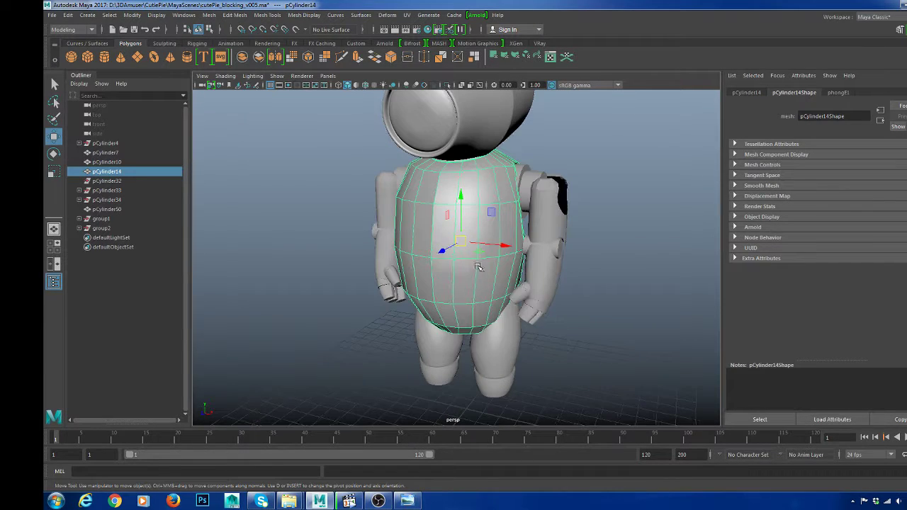
key(space)
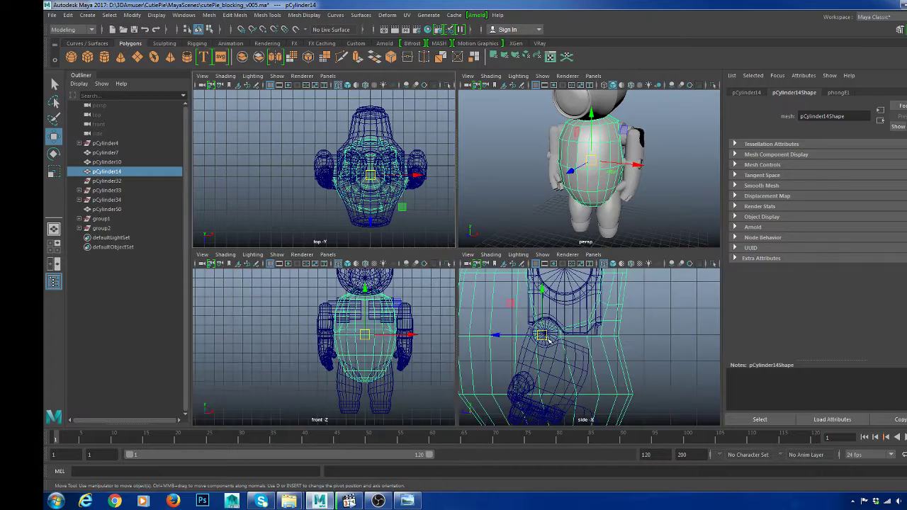
key(space)
scroll(567, 158, up, 2)
key(space)
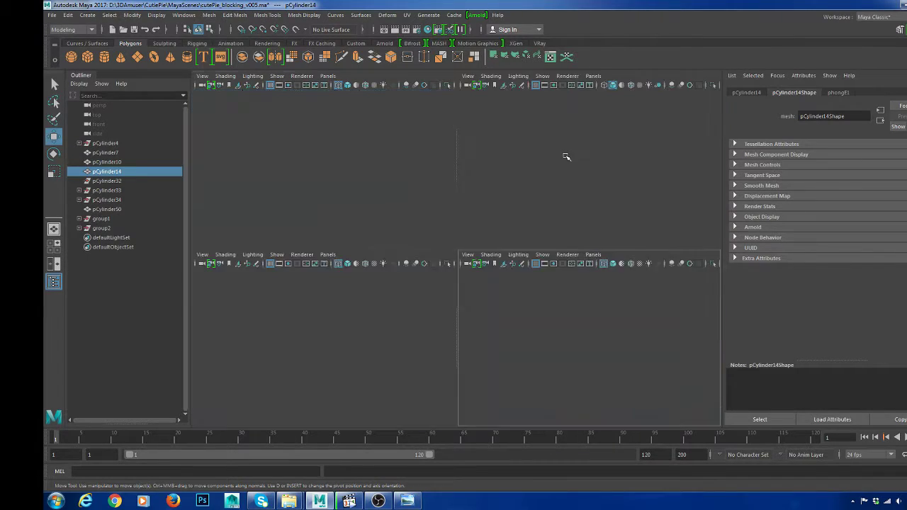
key(space)
- Isolate the torso together with the shoulder cylinder beside it in the perspective view
alt+drag(541, 191, 563, 190)
scroll(562, 190, up, 4)
alt+drag(602, 164, 570, 159)
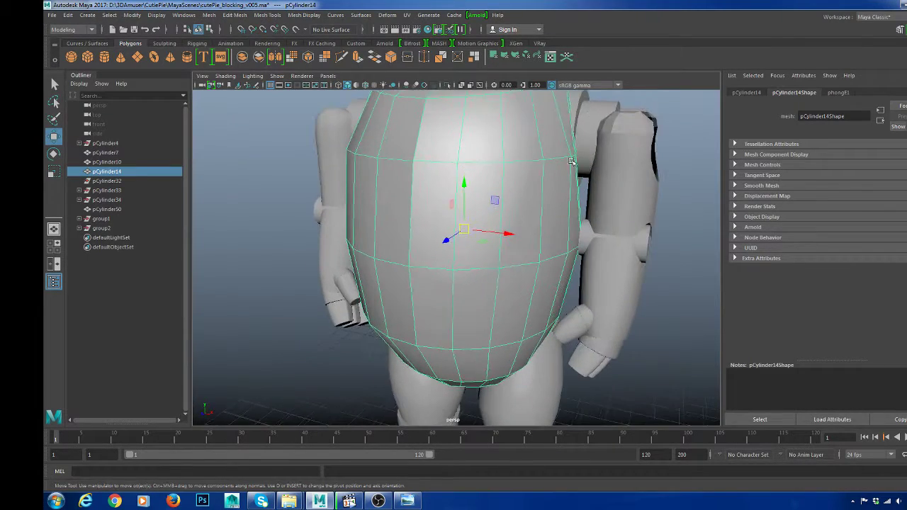
click(589, 111)
alt+drag(576, 191, 537, 199)
click(526, 255)
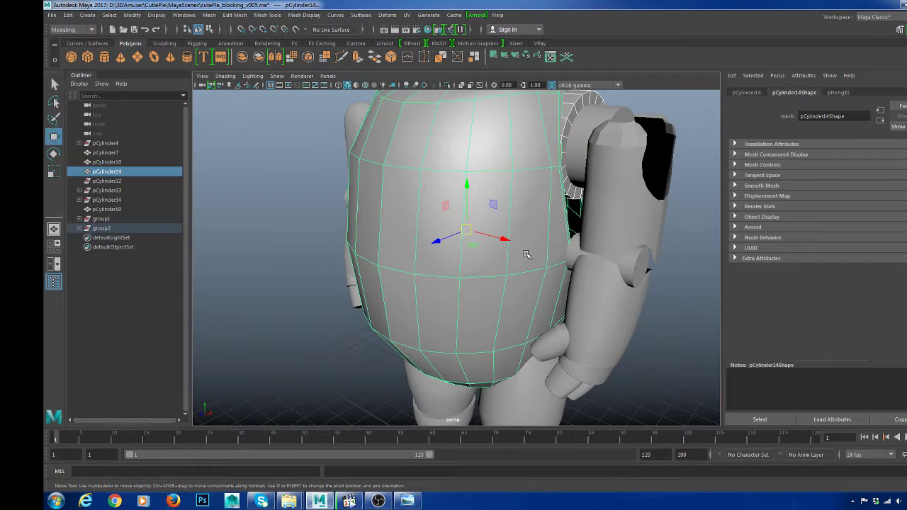
key(ctrl+1)
alt+drag(570, 238, 481, 193)
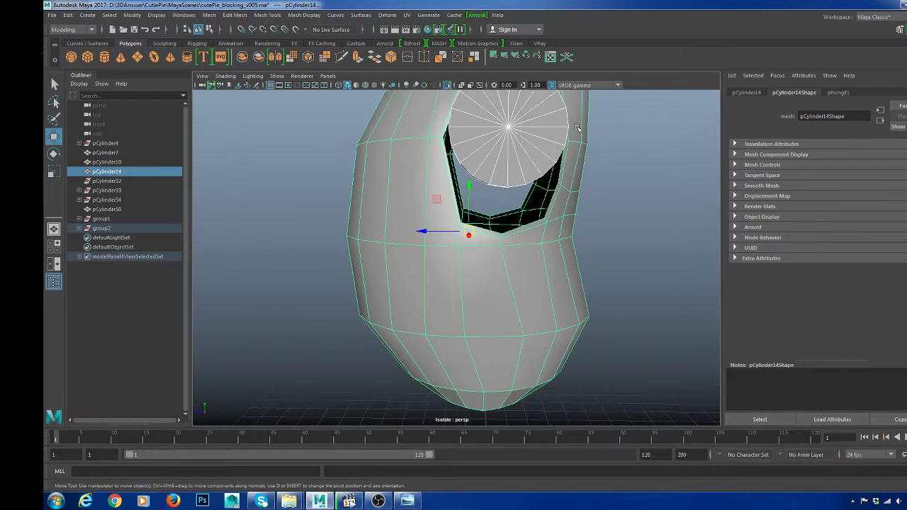
- Delete the torso faces on one side of the centre line, keeping the half with the shoulder cylinder
scroll(425, 191, down, 4)
alt+drag(413, 210, 488, 208)
scroll(486, 205, up, 4)
key(F11)
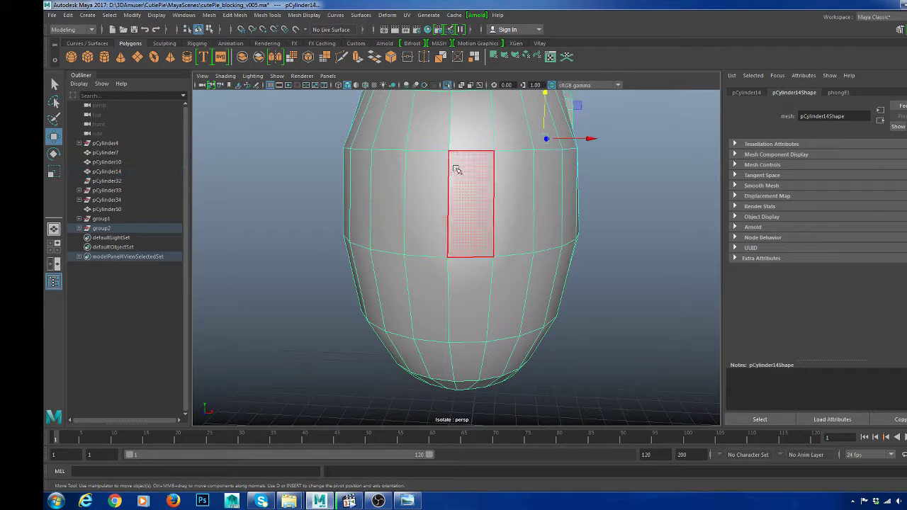
click(431, 131)
click(429, 191)
scroll(429, 189, down, 5)
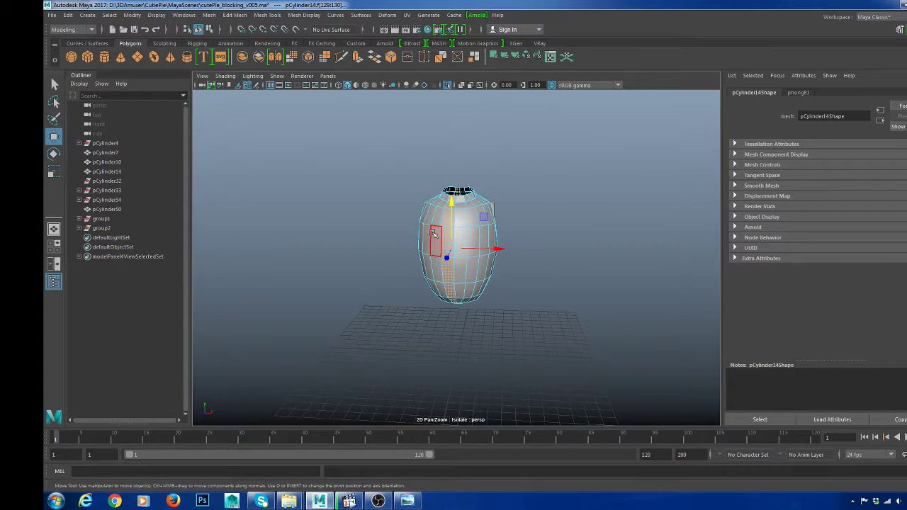
scroll(433, 231, up, 4)
key(Delete)
double_click(425, 205)
key(Delete)
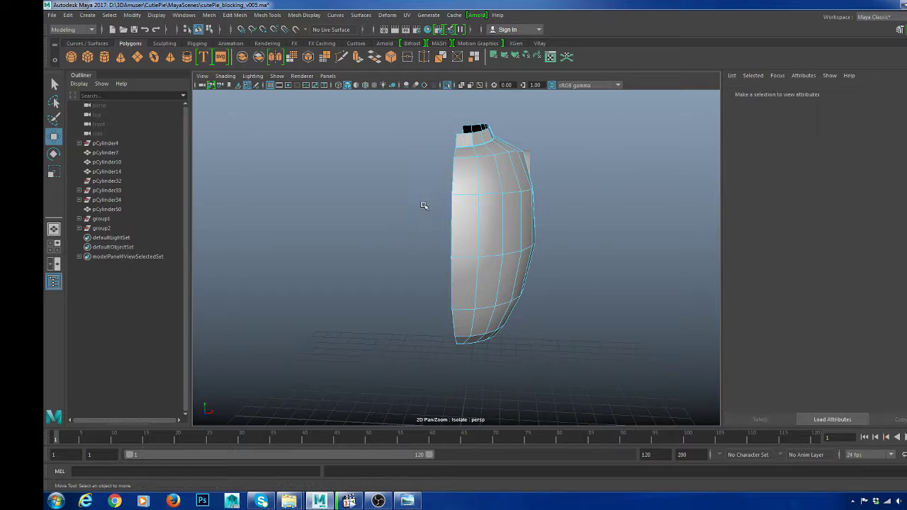
- Raise the vertices at the lower front corner of the torso's armhole toward the shoulder cylinder
scroll(489, 191, up, 5)
alt+drag(499, 189, 467, 171)
right_drag(484, 180, 509, 169)
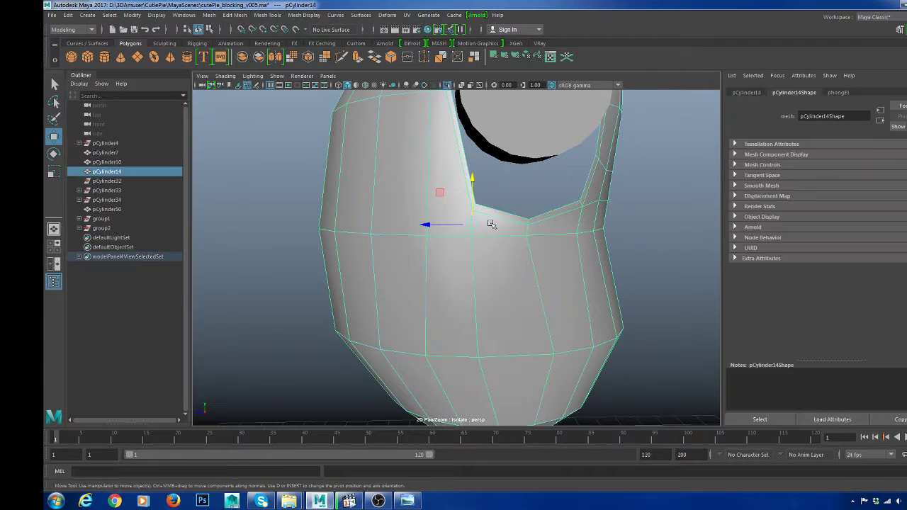
right_drag(501, 239, 477, 232)
drag(465, 197, 490, 216)
drag(477, 161, 478, 100)
alt+drag(502, 183, 557, 204)
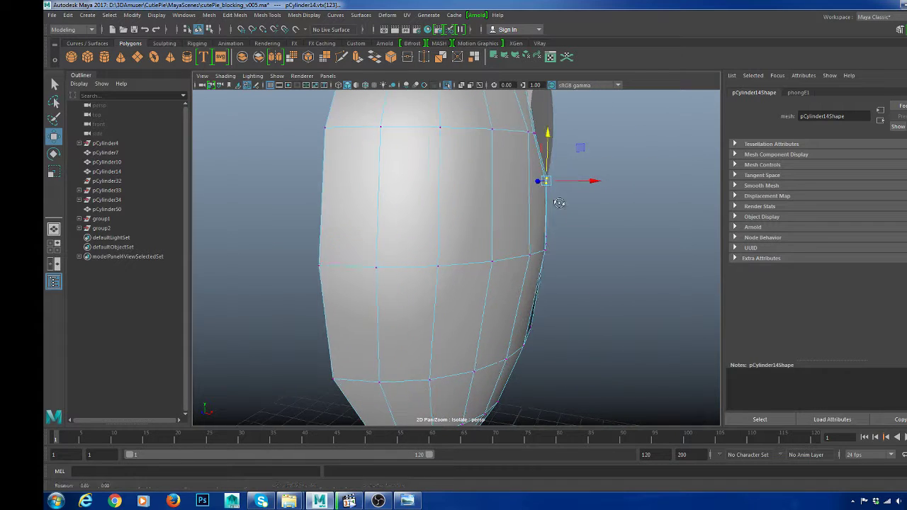
- Shift the two torso vertices beside the front of the armhole along the surface and preview the mesh smoothed
click(519, 133)
alt+drag(519, 134, 479, 153)
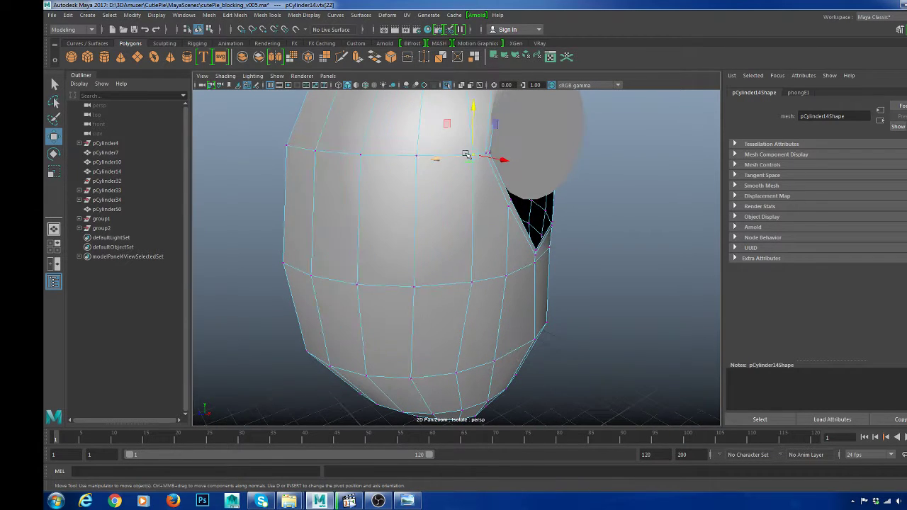
ctrl+shift+right_drag(531, 140, 587, 126)
alt+drag(567, 149, 469, 192)
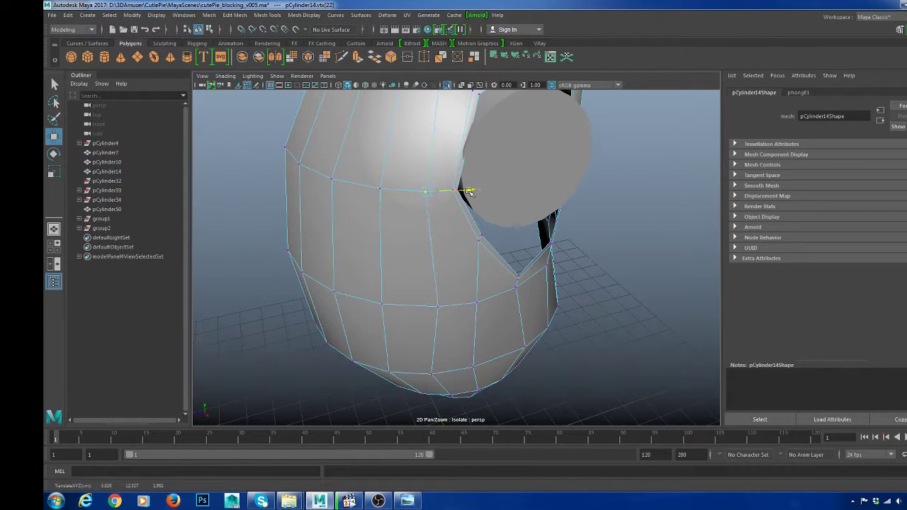
alt+drag(465, 294, 455, 273)
click(429, 269)
drag(453, 273, 451, 274)
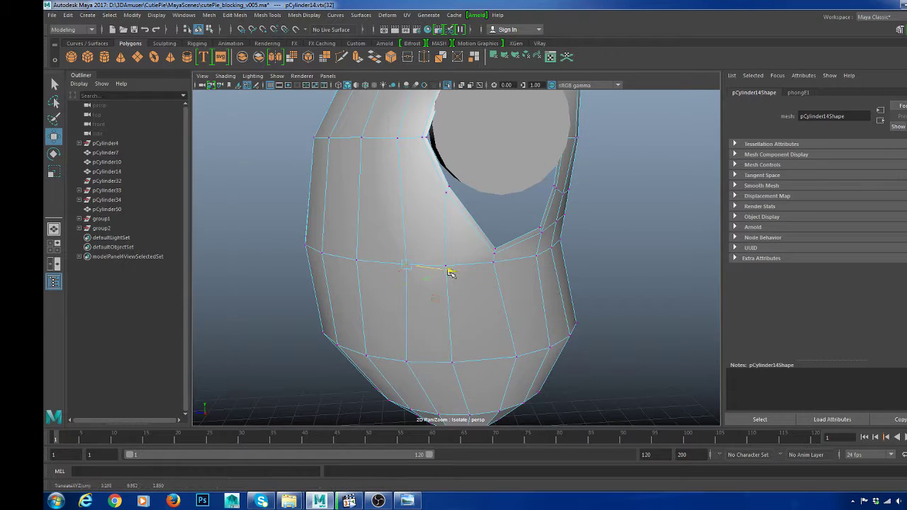
key(F8)
key(3)
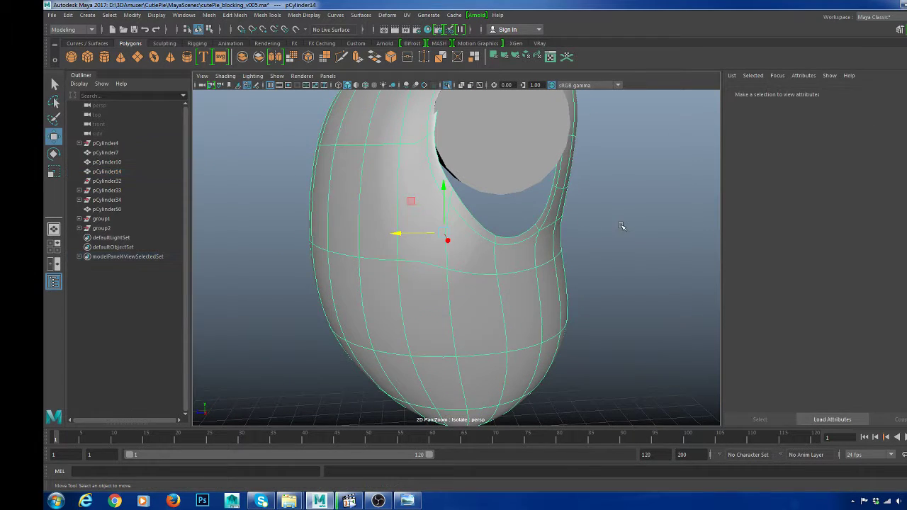
- Restore the unsmoothed display and raise the vertices at the bottom of the armhole toward the shoulder cylinder
key(1)
key(F8)
drag(485, 234, 501, 251)
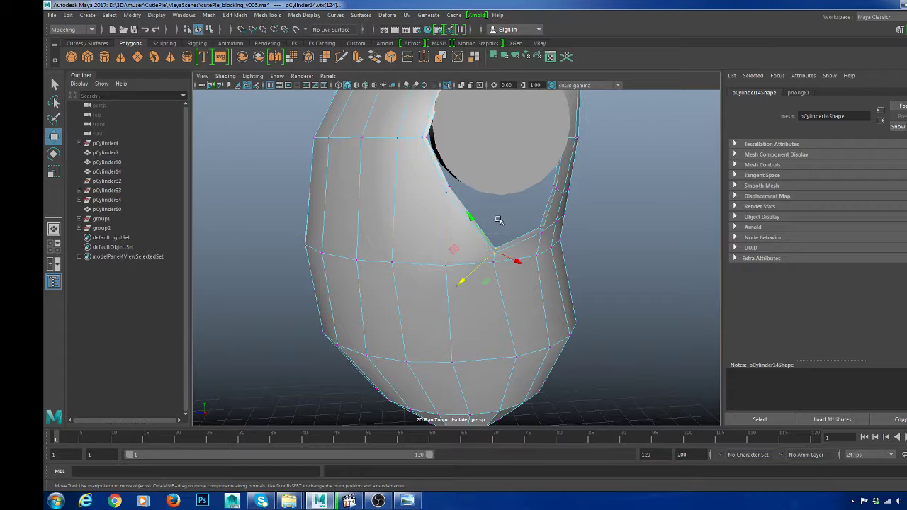
mouse_move(494, 213)
mouse_down()
mouse_move(494, 162)
mouse_move(496, 203)
mouse_up()
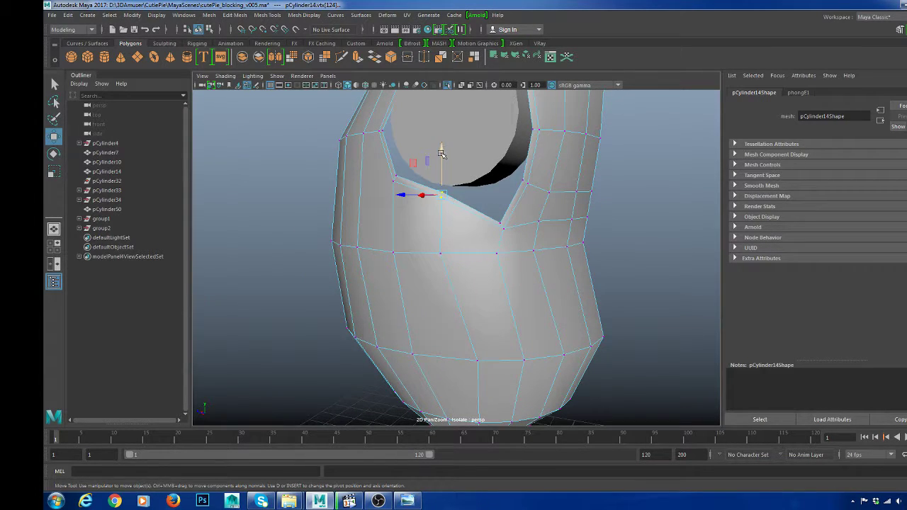
drag(441, 153, 441, 144)
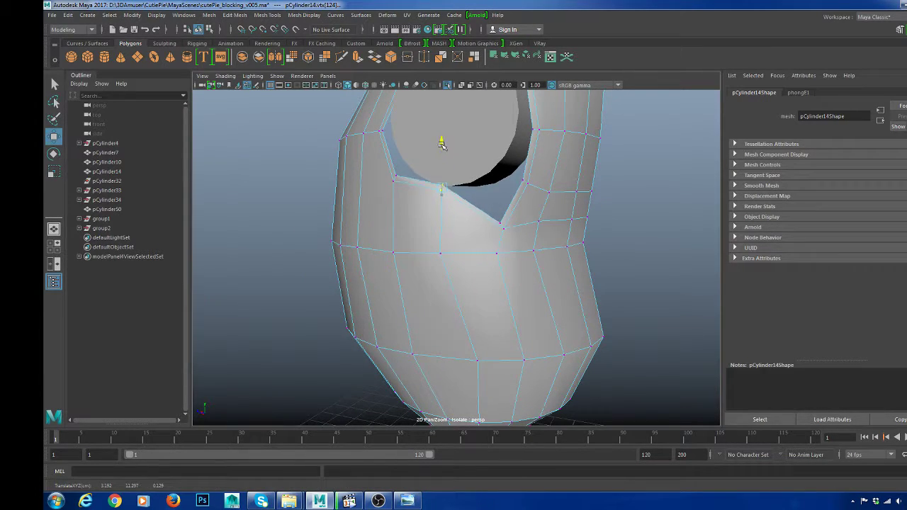
- Move the short edge at the armhole's lower back up and inward to follow the shoulder cylinder's outline
key(F10)
click(502, 227)
alt+drag(542, 221, 468, 214)
drag(466, 181, 465, 163)
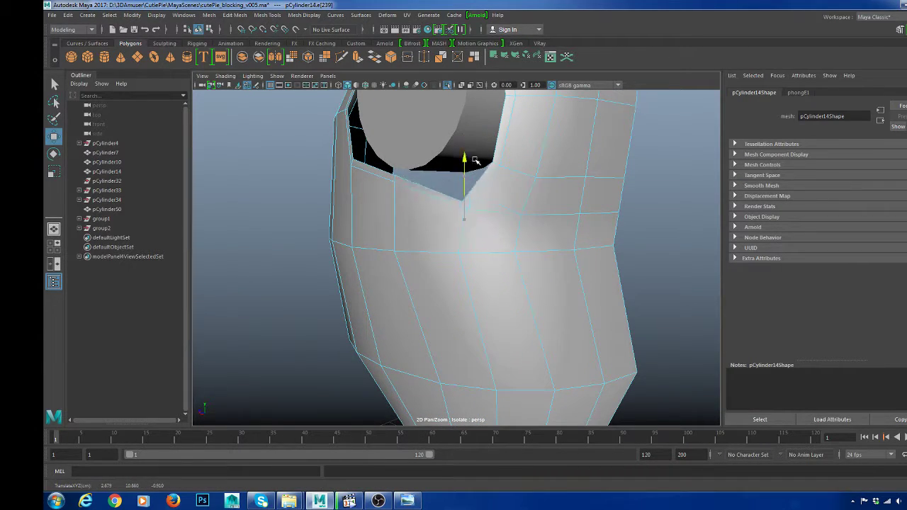
key(ctrl+z)
alt+drag(546, 155, 515, 223)
middle_drag(487, 181, 468, 137)
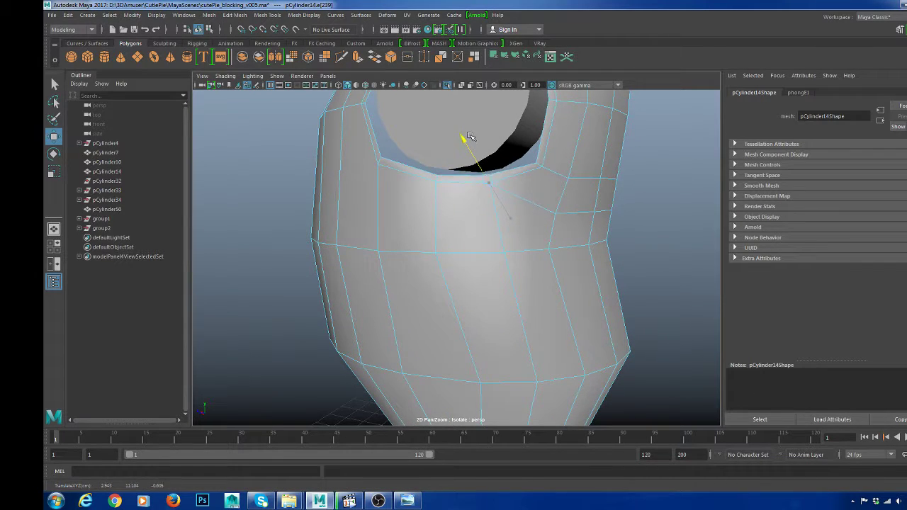
alt+drag(496, 185, 431, 203)
middle_drag(431, 202, 445, 204)
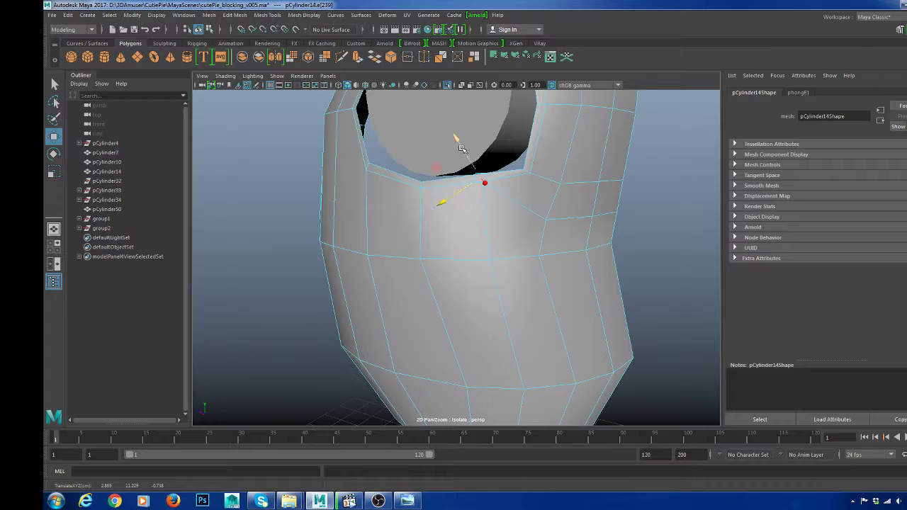
- Pull the short edges at the armhole's back and upper back corner in toward the shoulder cylinder
alt+drag(489, 228, 452, 197)
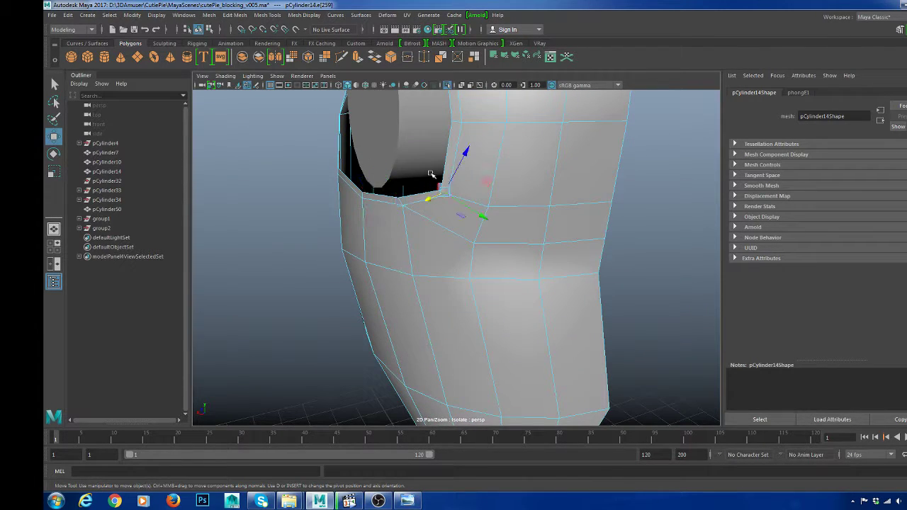
middle_drag(486, 225, 471, 207)
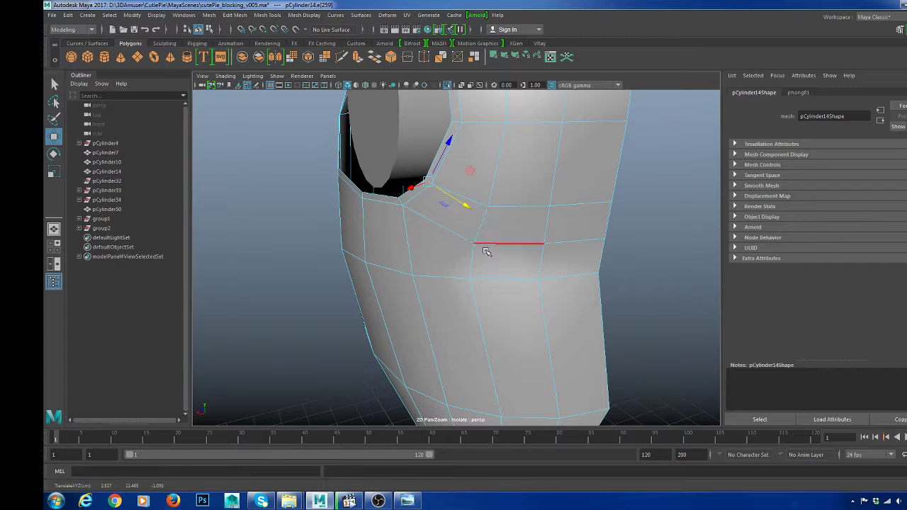
scroll(486, 252, down, 5)
alt+drag(488, 249, 506, 235)
scroll(524, 220, up, 5)
scroll(510, 214, down, 4)
alt+middle_drag(526, 170, 483, 247)
scroll(491, 229, up, 5)
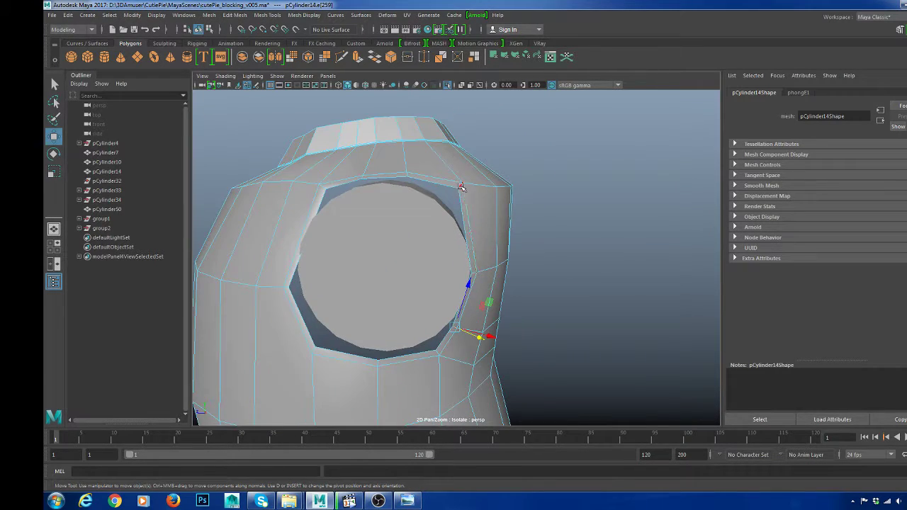
drag(445, 210, 435, 225)
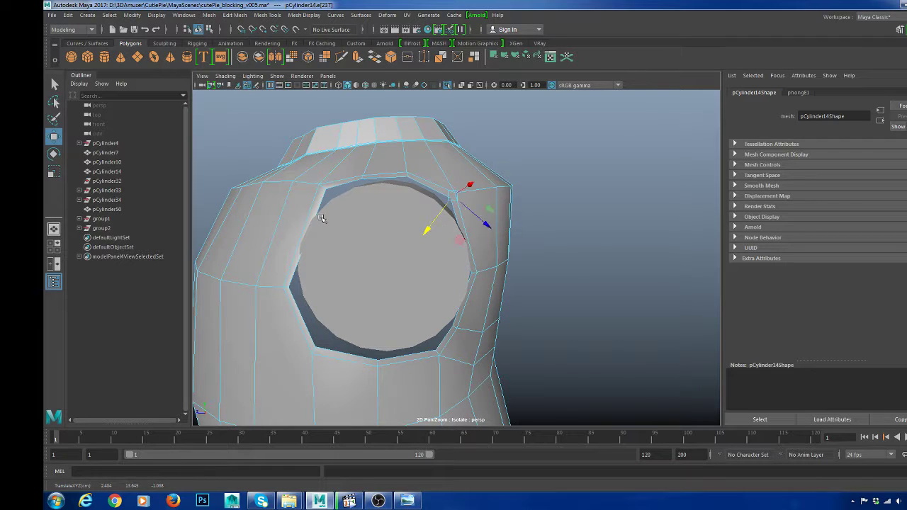
- Adjust the short edge at the armhole's upper front corner to fit around the shoulder cylinder
alt+drag(321, 218, 360, 188)
click(367, 211)
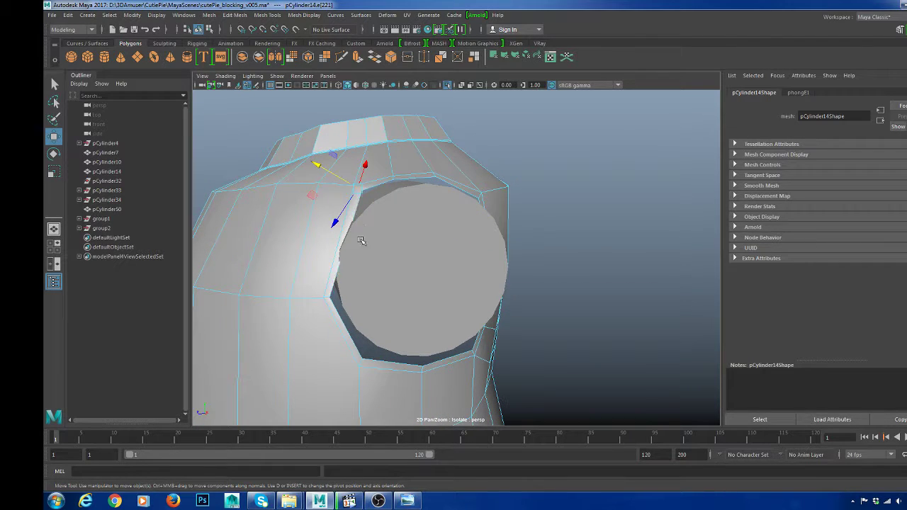
click(342, 179)
alt+drag(343, 180, 416, 244)
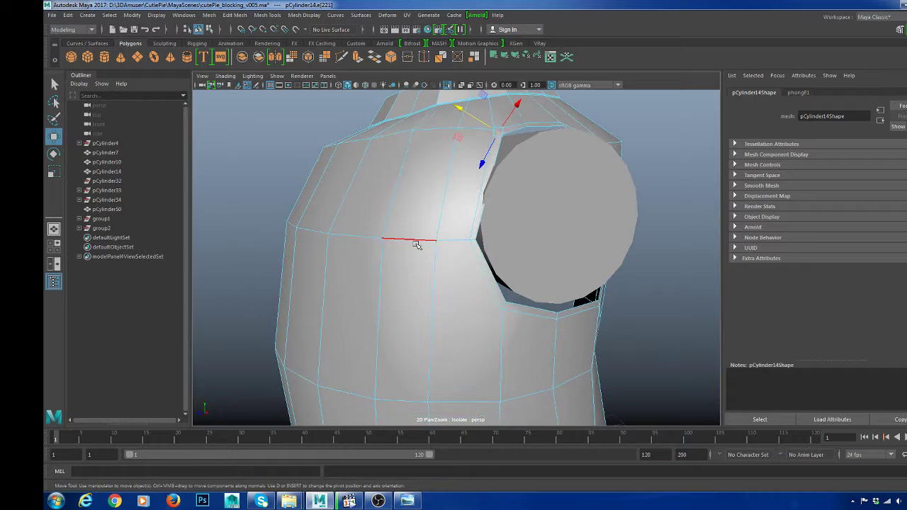
- Slide the horizontal chest edge path that ends at the armhole downward with the Slide Edge tool
shift+right_drag(481, 234, 473, 266)
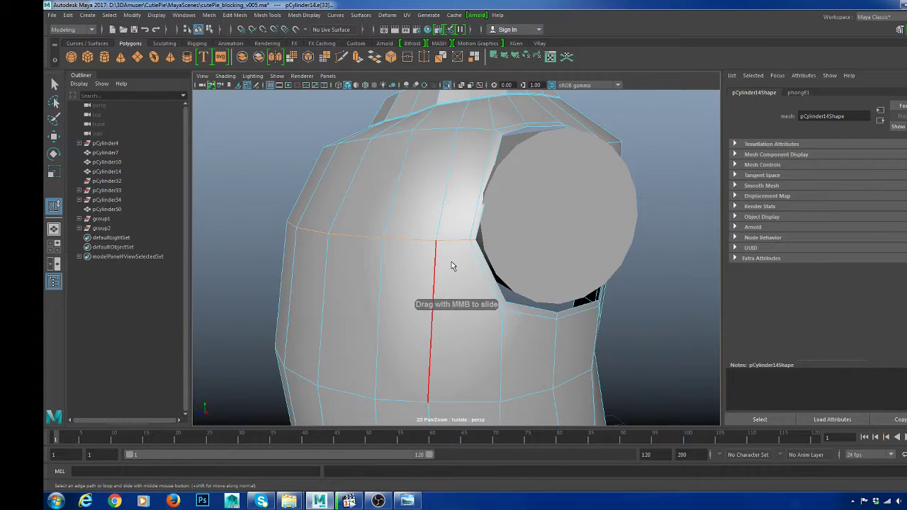
middle_drag(460, 265, 456, 263)
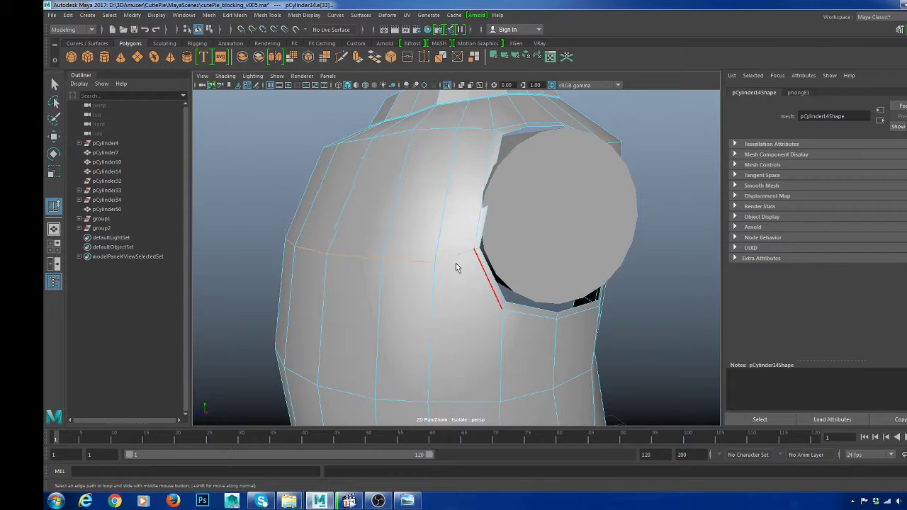
alt+drag(455, 257, 443, 266)
key(w)
- Insert an edge loop across the upper chest, ending at the front of the armhole
right_drag(446, 161, 419, 204)
click(415, 219)
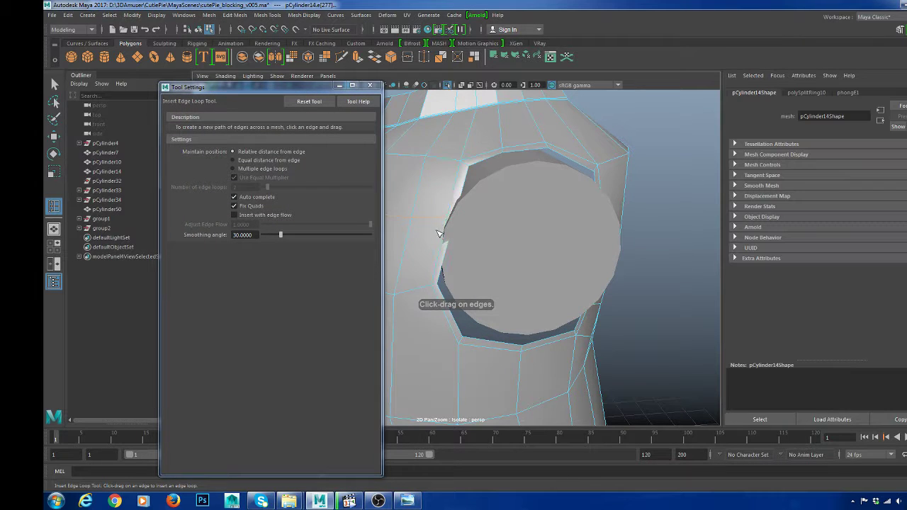
key(w)
- Move the inserted upper-chest edge loop outward to round the chest, and return the torso to object mode
alt+drag(422, 206, 409, 170)
right_drag(371, 174, 414, 161)
alt+drag(405, 210, 387, 222)
right_drag(386, 222, 388, 198)
click(389, 204)
double_click(388, 205)
alt+drag(396, 244, 377, 250)
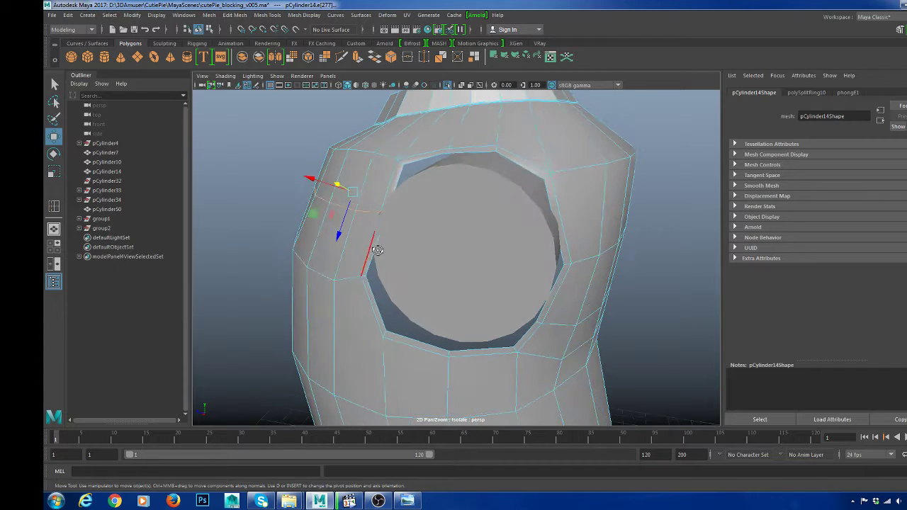
drag(311, 181, 300, 180)
alt+drag(356, 243, 384, 233)
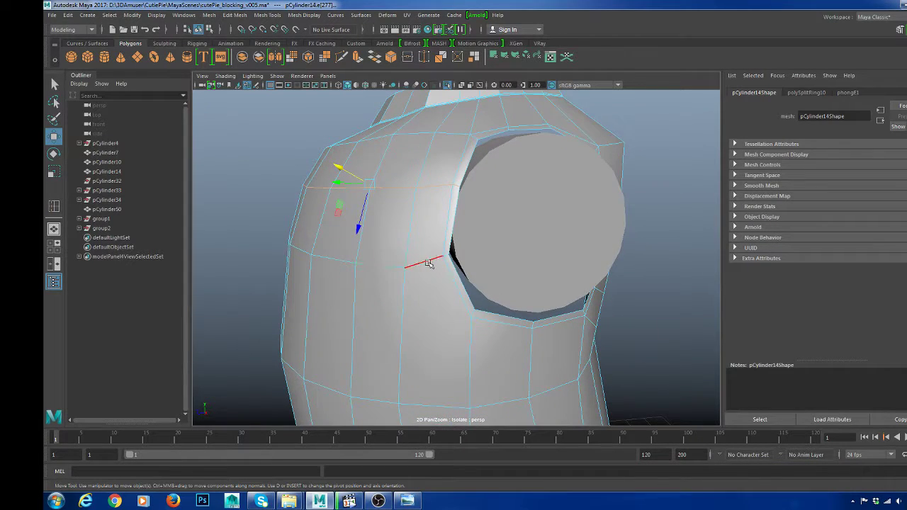
alt+middle_drag(456, 323, 443, 231)
key(F8)
click(464, 188)
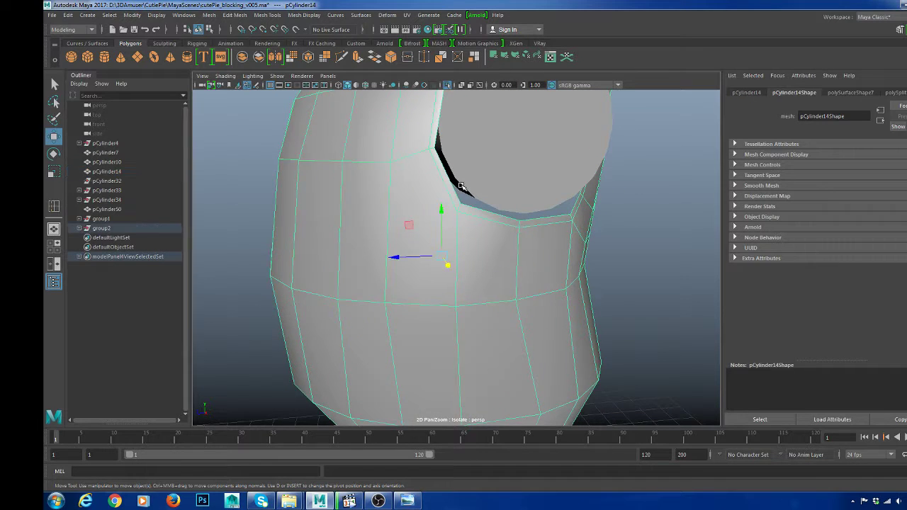
- Insert an edge loop across the lower chest at the height of the armhole's lower front corner
click(383, 225)
key(g)
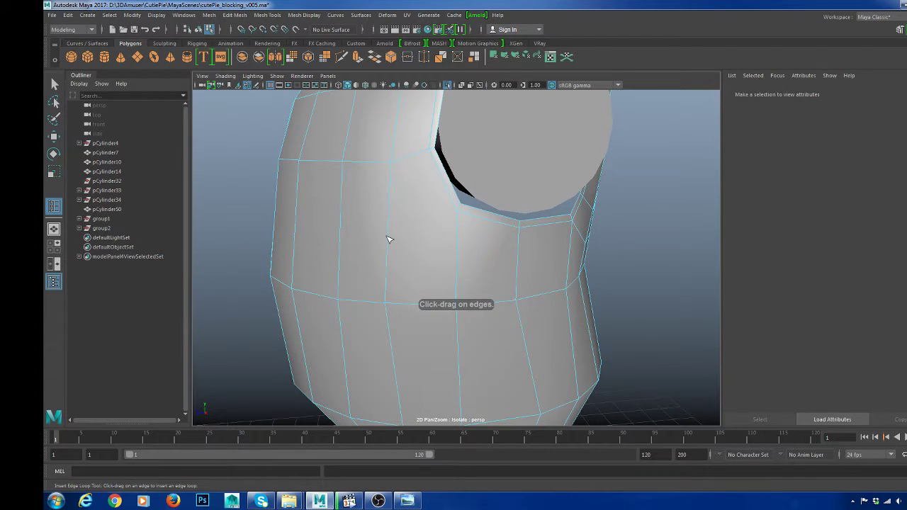
drag(389, 232, 390, 234)
key(w)
key(F8)
- Use Multi-Cut to connect the new loop's end to the armhole's lower front corner and its neighbouring bottom vertex, and return to object mode
shift+right_drag(398, 141, 337, 135)
click(386, 232)
click(459, 211)
right_click(497, 241)
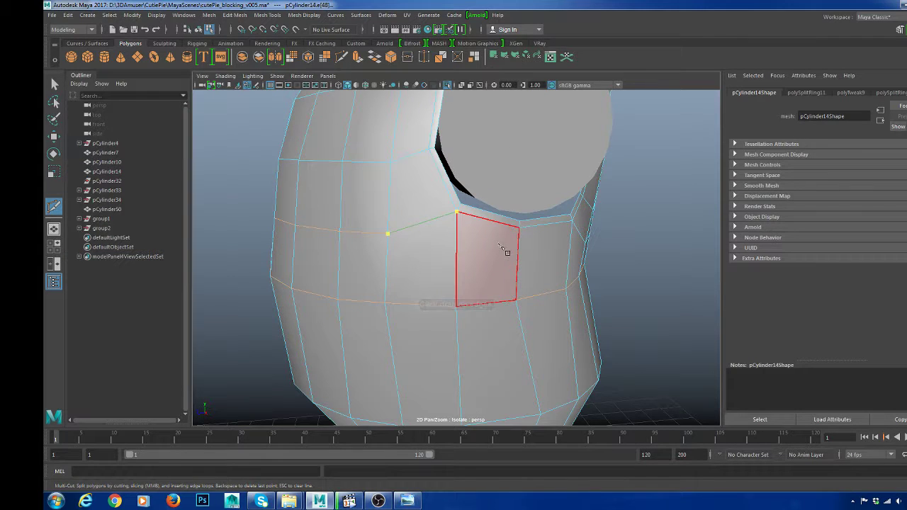
click(519, 227)
key(w)
right_drag(387, 199, 441, 185)
- Examine the torso's front and side shape in smooth preview, and restore the unsmoothed display
scroll(442, 199, down, 5)
alt+drag(442, 198, 447, 237)
key(3)
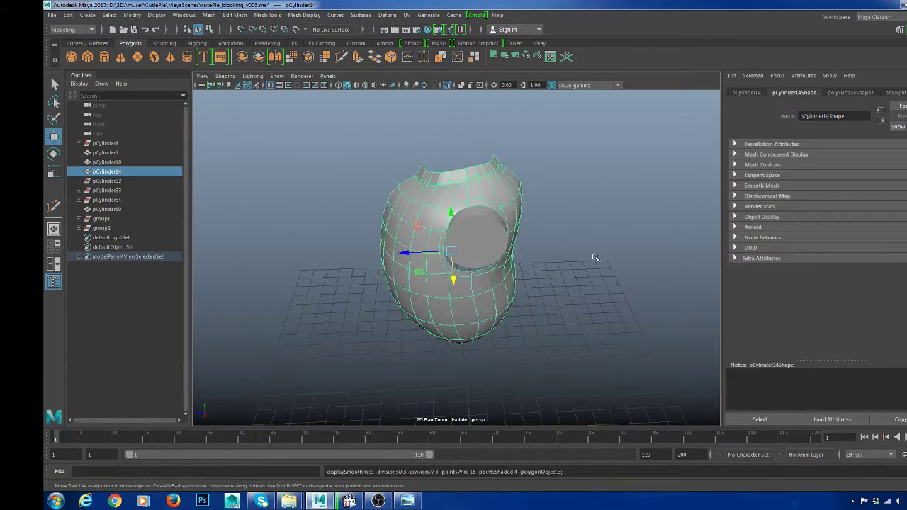
click(596, 259)
alt+drag(511, 255, 523, 235)
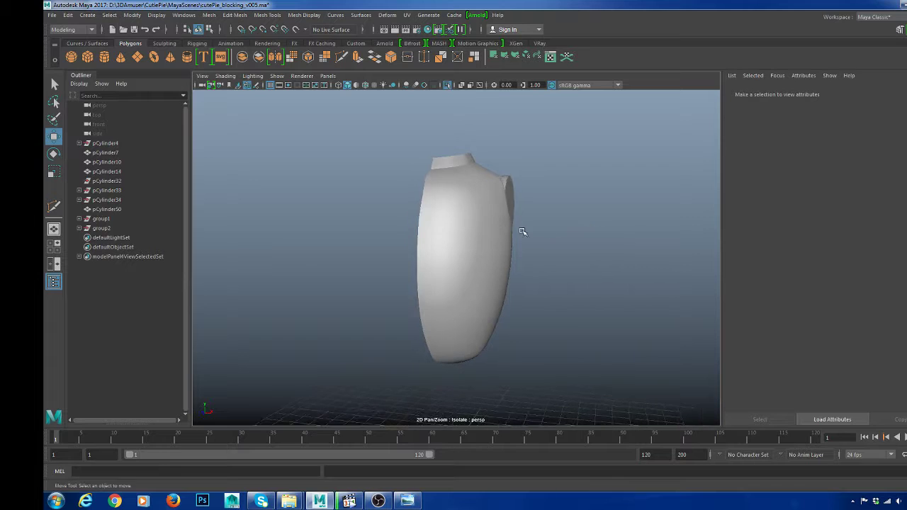
click(495, 236)
scroll(498, 232, up, 5)
key(1)
- Move the vertices along the armhole's front border to even out the chest profile, and return the torso to object mode
alt+middle_drag(516, 205, 443, 215)
scroll(444, 215, up, 4)
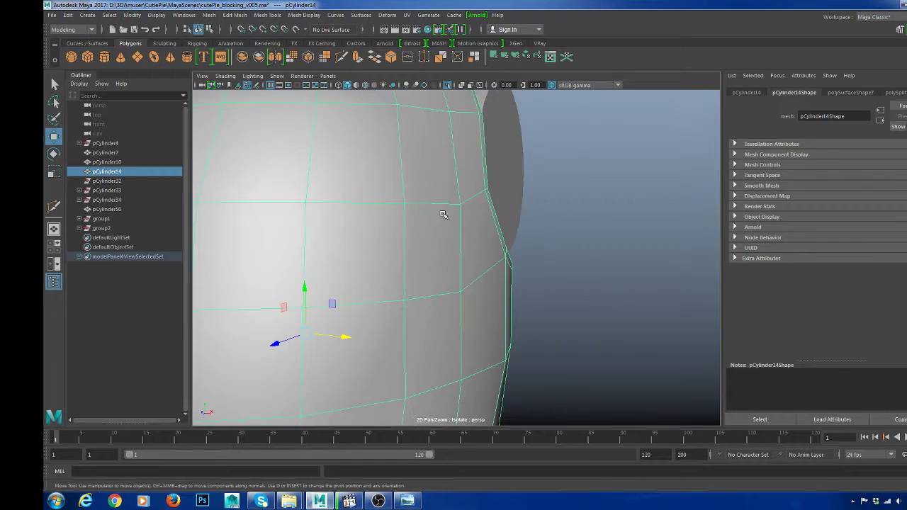
right_drag(436, 189, 387, 189)
drag(494, 243, 519, 265)
alt+middle_drag(512, 108, 490, 181)
drag(448, 179, 446, 178)
alt+drag(464, 186, 514, 182)
click(490, 267)
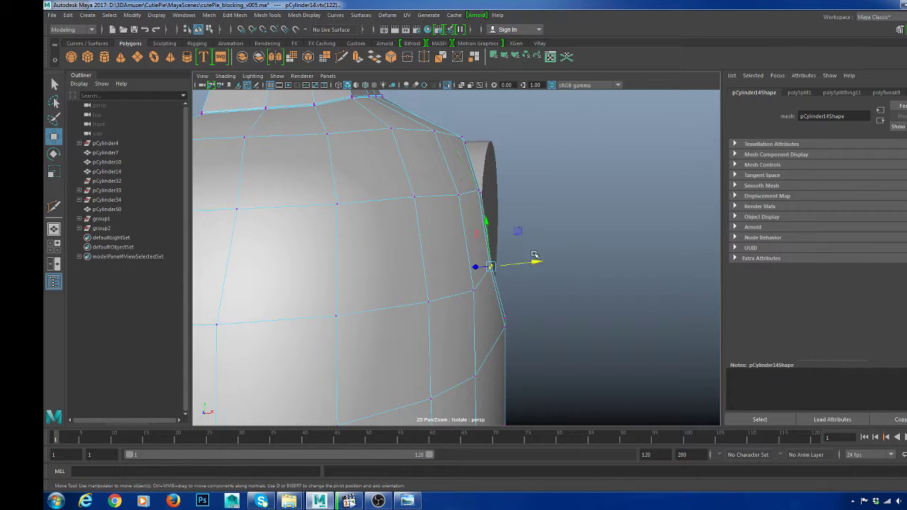
drag(533, 260, 425, 244)
right_drag(531, 191, 558, 179)
- Try to move the armhole's upper front vertices closer to the shoulder cylinder
click(624, 219)
alt+drag(624, 219, 557, 246)
scroll(472, 183, up, 3)
click(415, 198)
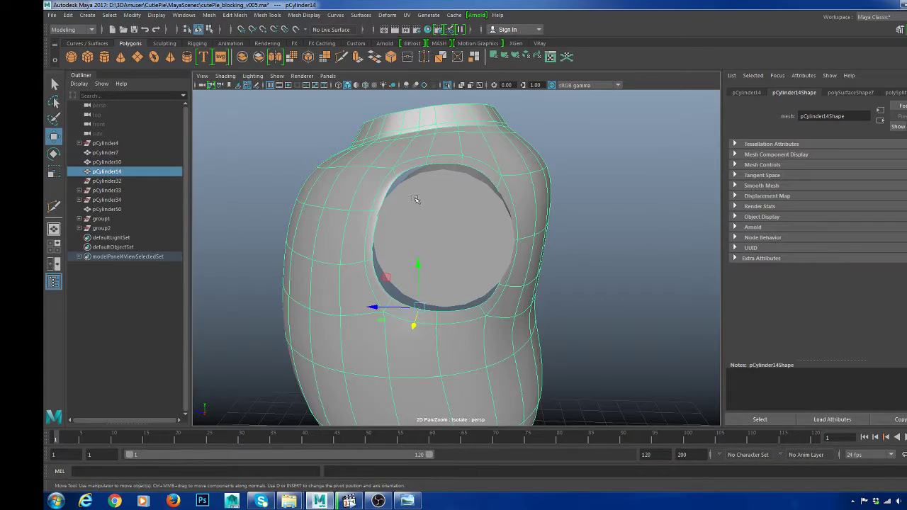
scroll(447, 241, up, 3)
key(F9)
click(354, 197)
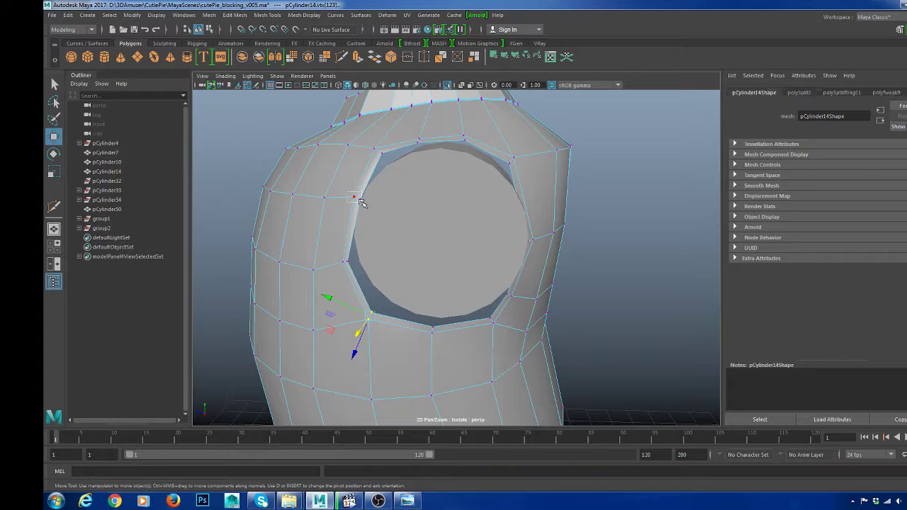
drag(338, 199, 348, 186)
key(ctrl+z)
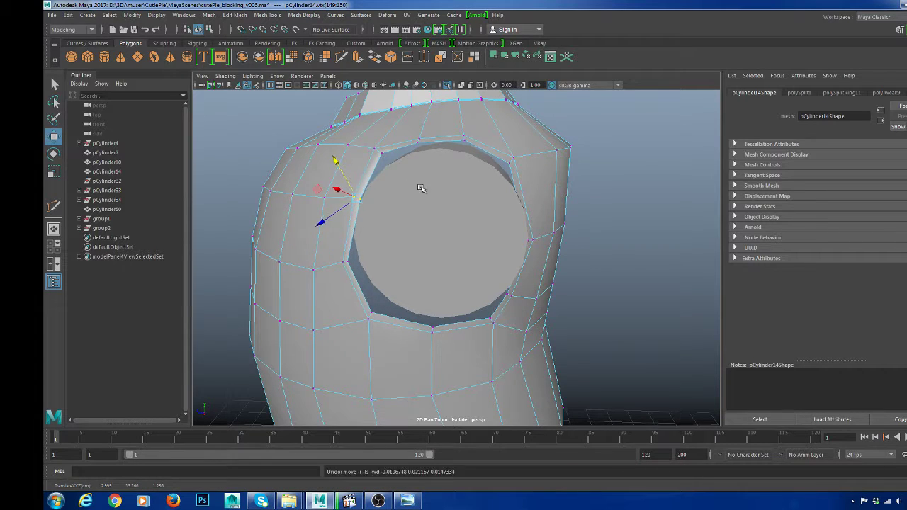
scroll(424, 188, down, 3)
alt+drag(423, 187, 456, 182)
click(491, 175)
alt+drag(441, 255, 516, 273)
click(476, 234)
click(499, 211)
key(ctrl+z)
key(r)
key(ctrl+z)
key(w)
click(555, 233)
- Select the shoulder cylinder, frame it and make it a live surface
alt+drag(573, 294, 465, 235)
click(464, 236)
key(f)
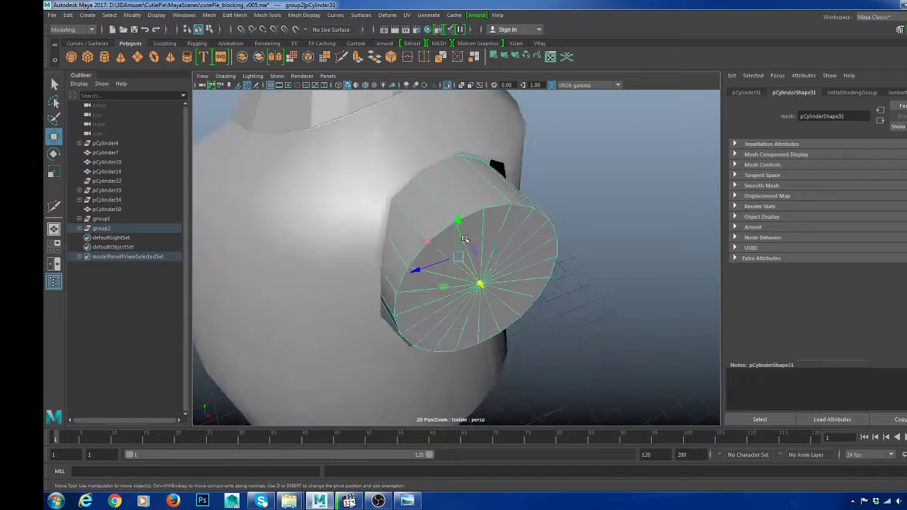
click(296, 31)
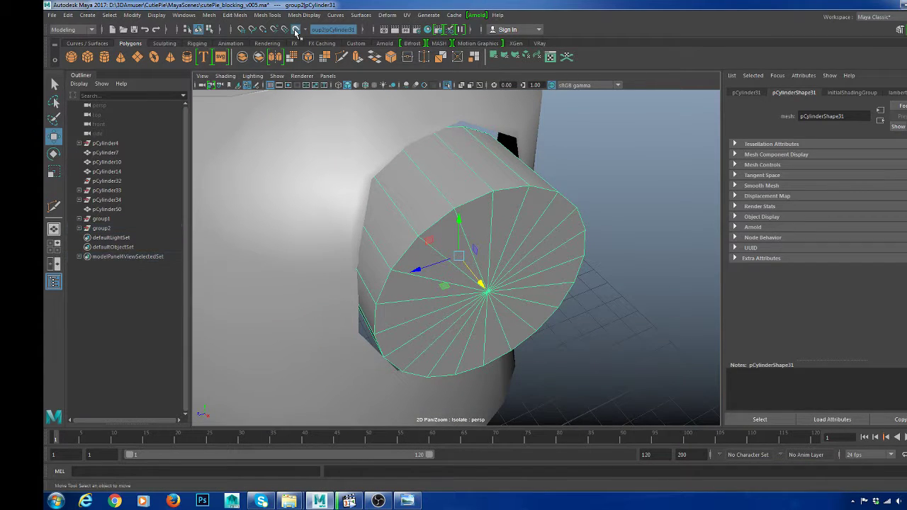
- Snap the armhole's upper and rear border vertices onto the live shoulder cylinder
alt+drag(461, 197, 441, 163)
click(482, 196)
right_drag(409, 133, 377, 133)
click(409, 140)
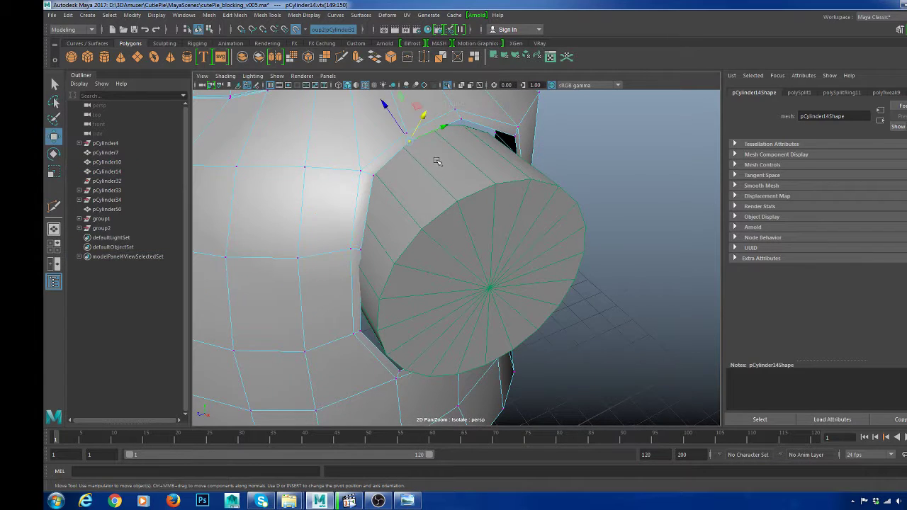
alt+drag(435, 158, 464, 125)
click(467, 130)
mouse_move(505, 169)
alt+mouse_down()
mouse_move(479, 157)
mouse_move(516, 162)
alt+mouse_up()
click(527, 154)
alt+drag(529, 206, 543, 242)
alt+middle_drag(530, 300, 526, 257)
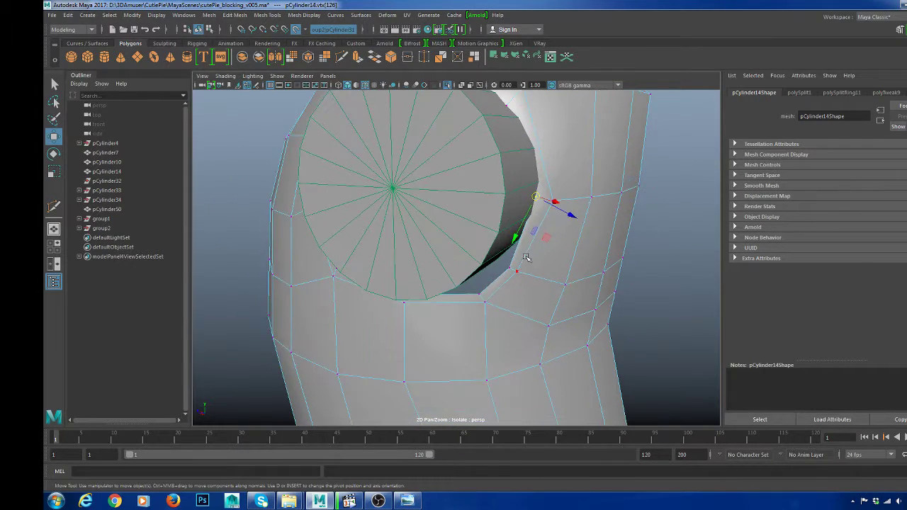
- Snap the armhole's lower rear, bottom and lower front border vertices onto the live shoulder cylinder
alt+drag(510, 260, 472, 278)
click(480, 281)
click(419, 288)
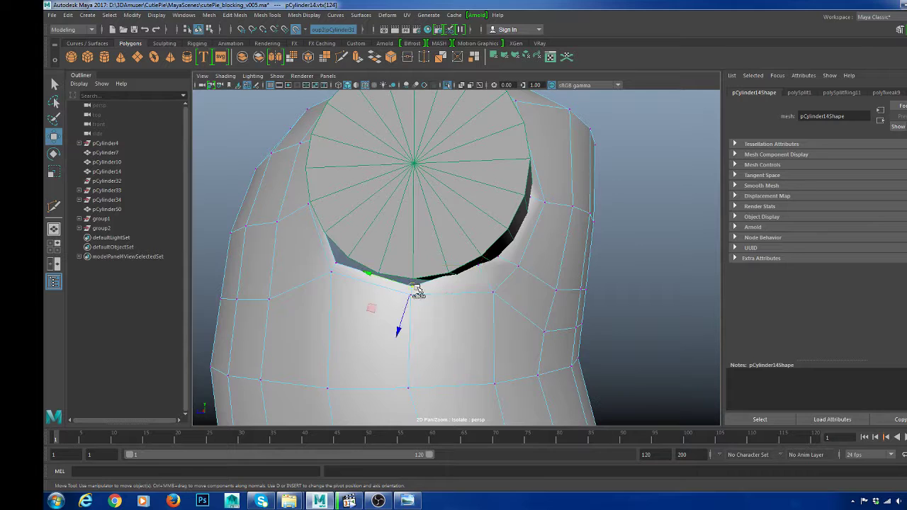
drag(419, 290, 417, 284)
alt+drag(418, 284, 413, 283)
click(350, 264)
alt+drag(353, 265, 376, 267)
ctrl+shift+middle_drag(369, 264, 369, 260)
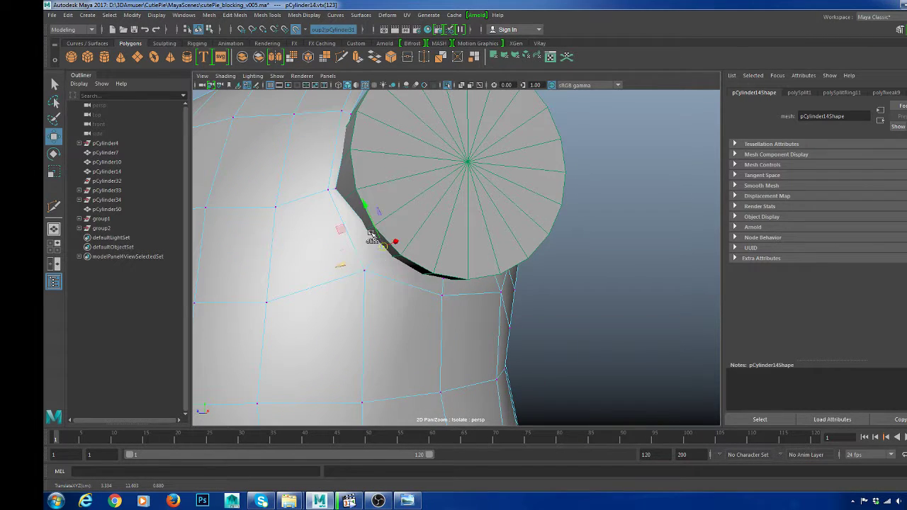
- Snap the armhole's front and upper front border vertices onto the live shoulder cylinder
click(333, 186)
drag(333, 187, 369, 199)
click(340, 147)
click(365, 163)
drag(364, 164, 363, 171)
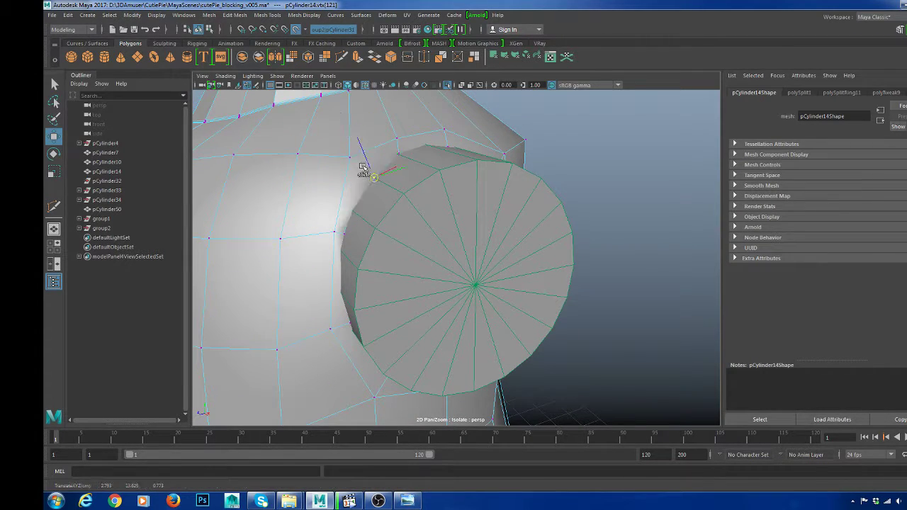
alt+drag(416, 179, 397, 229)
key(F8)
key(F8)
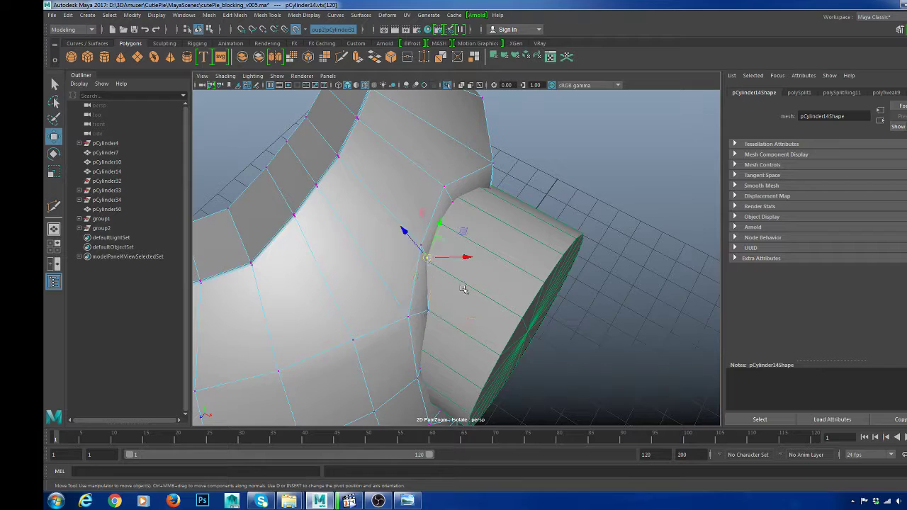
- Turn off the live surface and adjust the armhole's top border vertices along the shoulder cylinder
alt+drag(597, 196, 452, 266)
click(296, 30)
scroll(452, 267, up, 3)
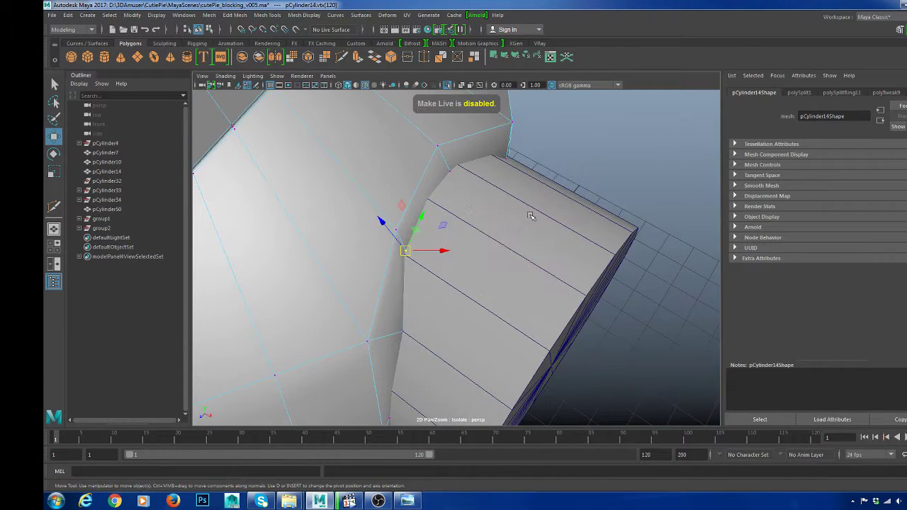
alt+drag(530, 214, 463, 172)
key(w)
alt+drag(397, 195, 502, 205)
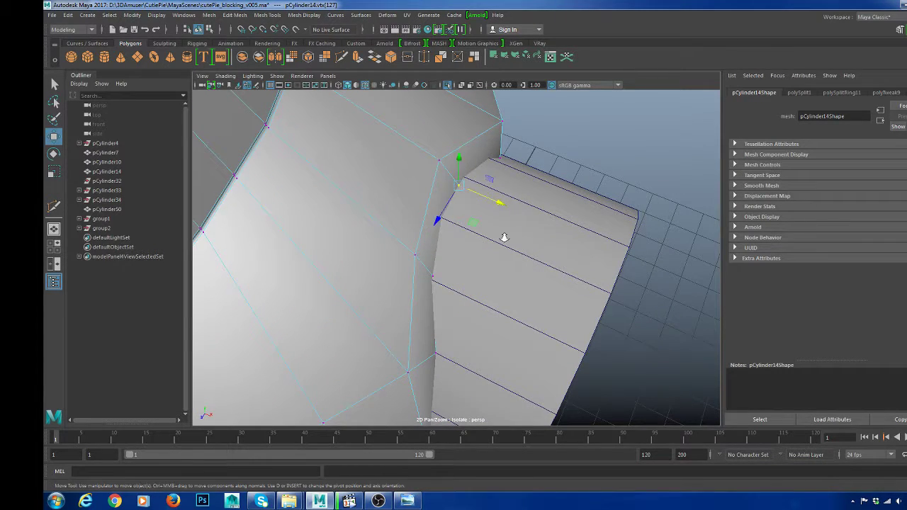
alt+right_drag(504, 237, 478, 262)
alt+drag(479, 262, 474, 231)
- Move the armhole's lower front and bottom border vertices along the shoulder cylinder to even out the opening
click(389, 263)
alt+middle_drag(476, 226, 462, 287)
drag(473, 224, 425, 283)
alt+drag(462, 303, 440, 250)
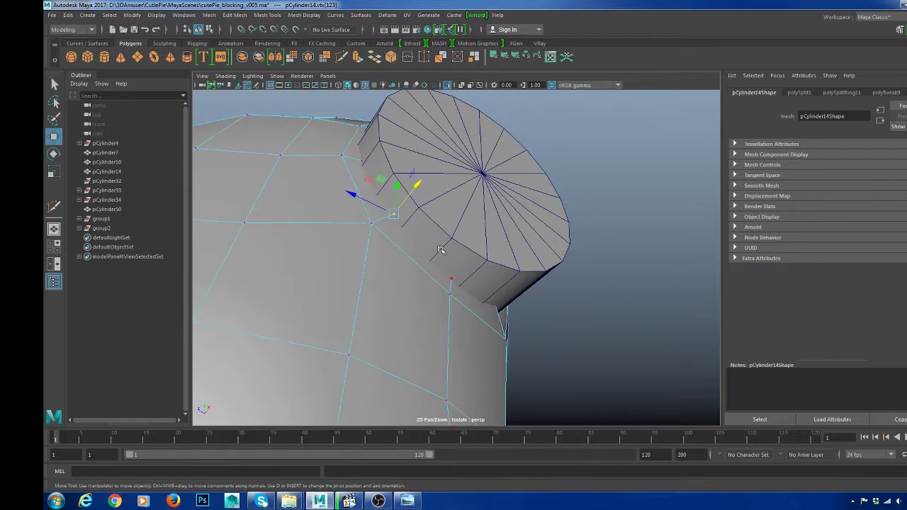
alt+drag(417, 187, 474, 252)
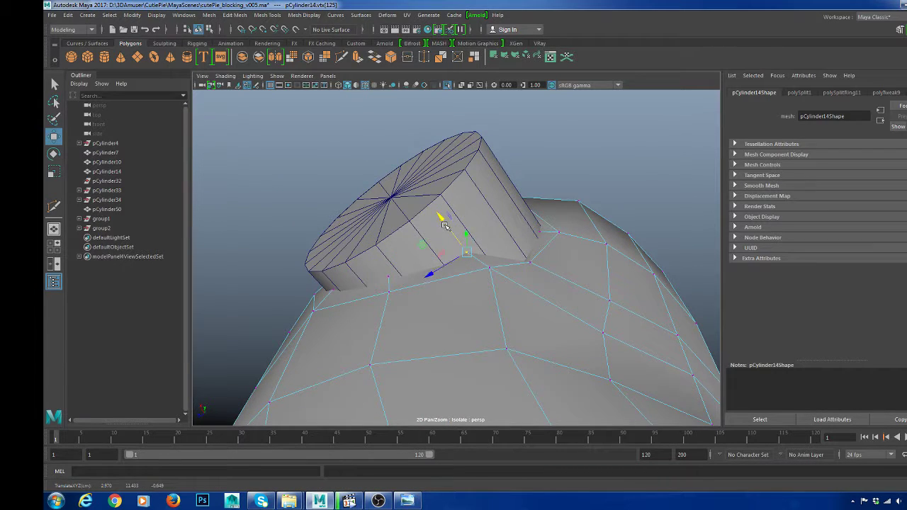
alt+drag(441, 216, 469, 256)
- Reposition the hidden lower rear armhole vertex along the shoulder cylinder in wireframe display, and restore shaded display
click(496, 259)
key(4)
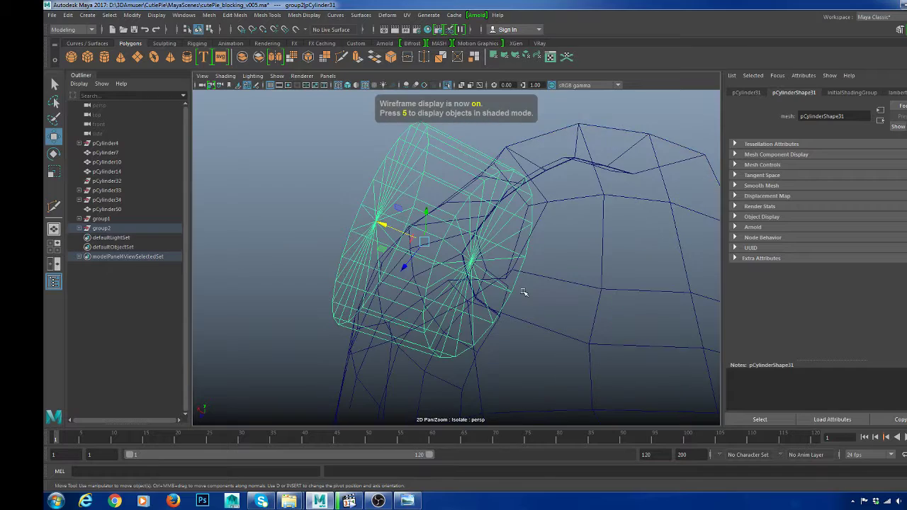
click(562, 278)
click(528, 273)
alt+drag(523, 277, 500, 275)
key(ctrl+z)
ctrl+drag(540, 325, 527, 297)
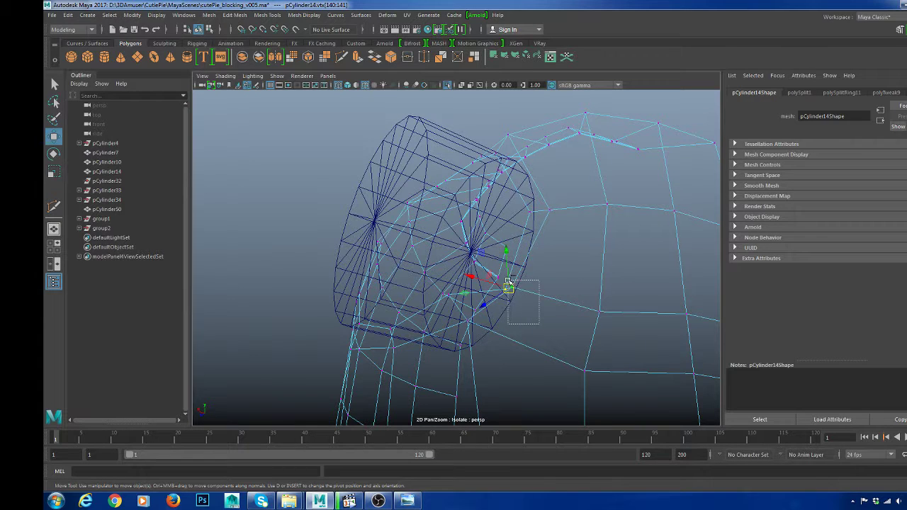
drag(473, 279, 467, 278)
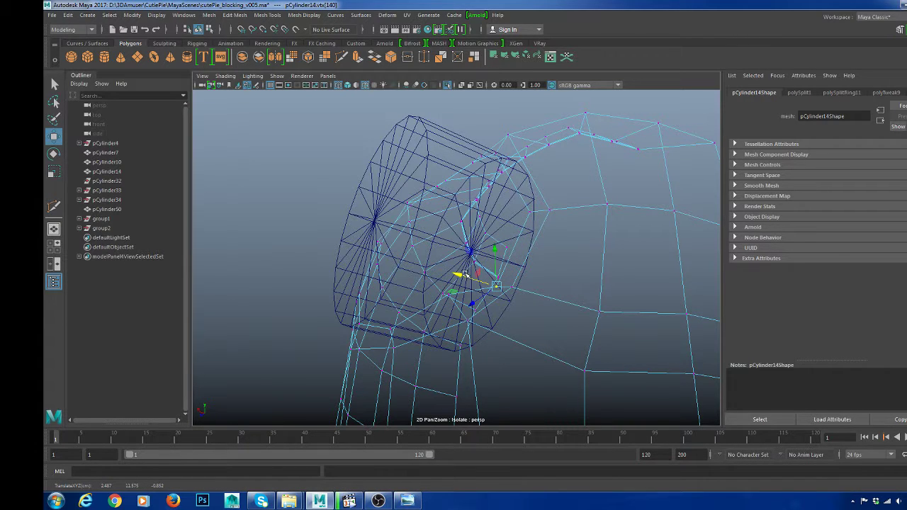
key(5)
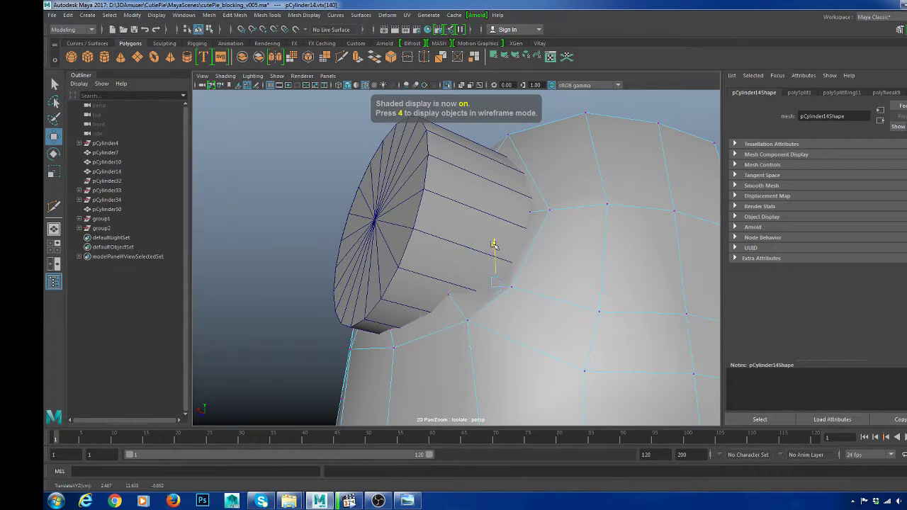
- Move the armhole's rear border vertices outward along the shoulder cylinder, and return the torso to object mode
mouse_move(640, 210)
alt+mouse_down()
mouse_move(543, 285)
mouse_move(446, 283)
mouse_move(416, 306)
alt+mouse_up()
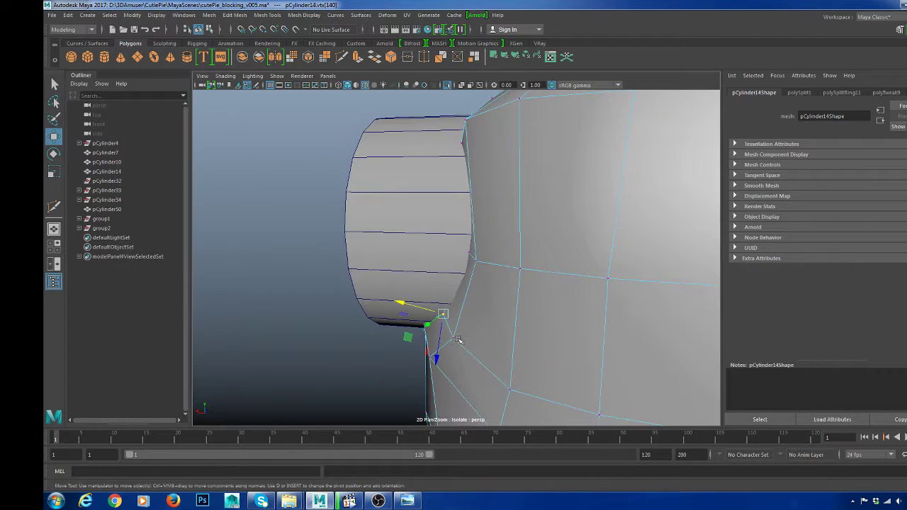
click(467, 256)
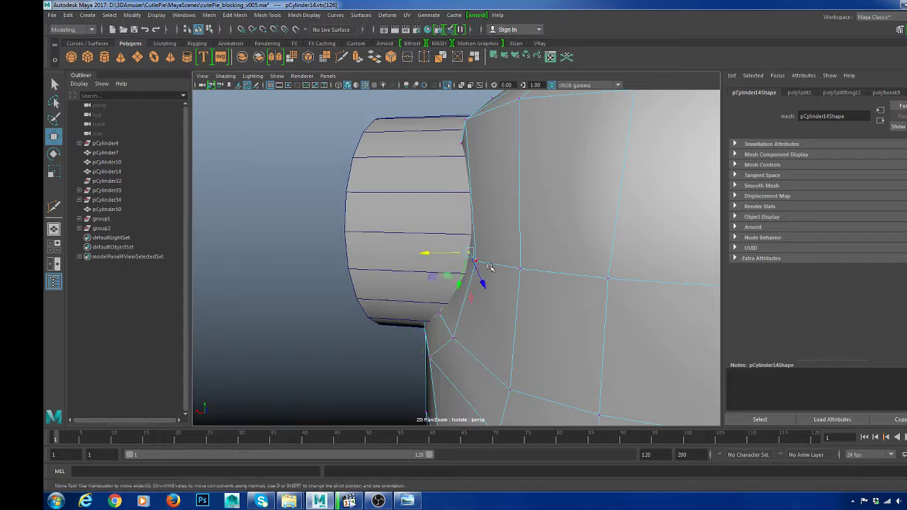
alt+drag(467, 256, 438, 261)
alt+drag(472, 165, 432, 142)
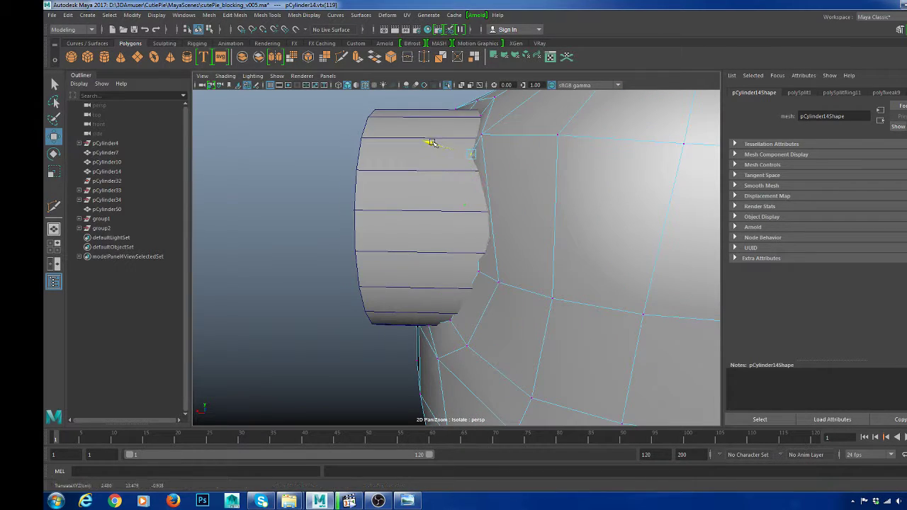
alt+drag(499, 241, 535, 207)
right_drag(535, 207, 608, 183)
- Isolate the torso without the shoulder cylinder and inspect its smoothed armhole from several angles
scroll(610, 207, down, 5)
alt+drag(545, 261, 616, 251)
click(639, 233)
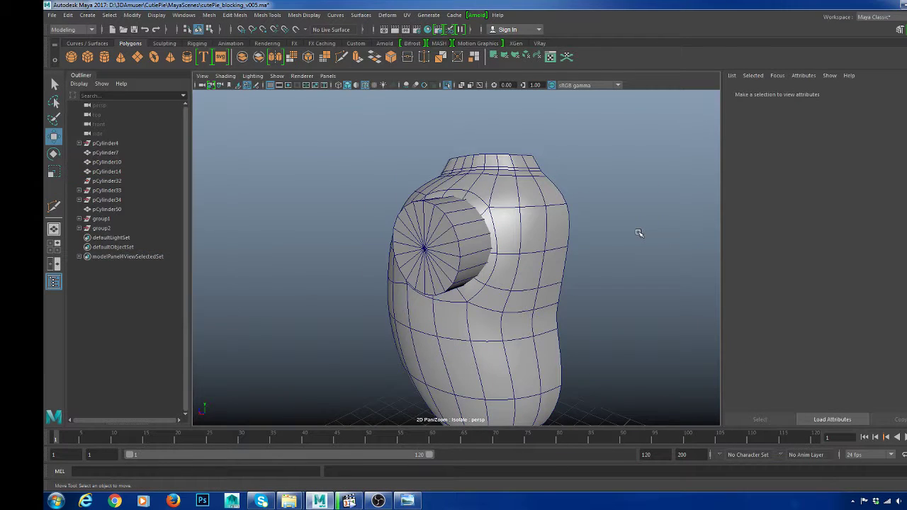
key(ctrl+1)
click(552, 258)
key(ctrl+1)
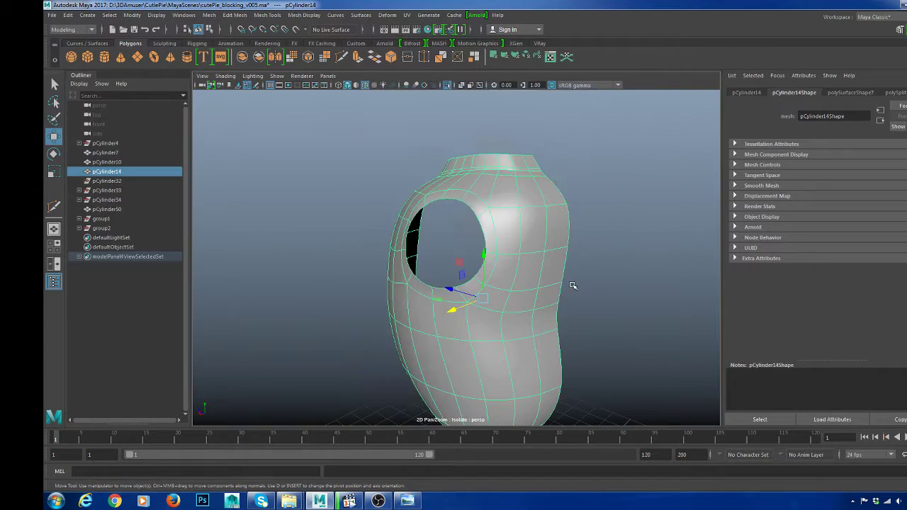
click(572, 285)
alt+drag(572, 269, 438, 206)
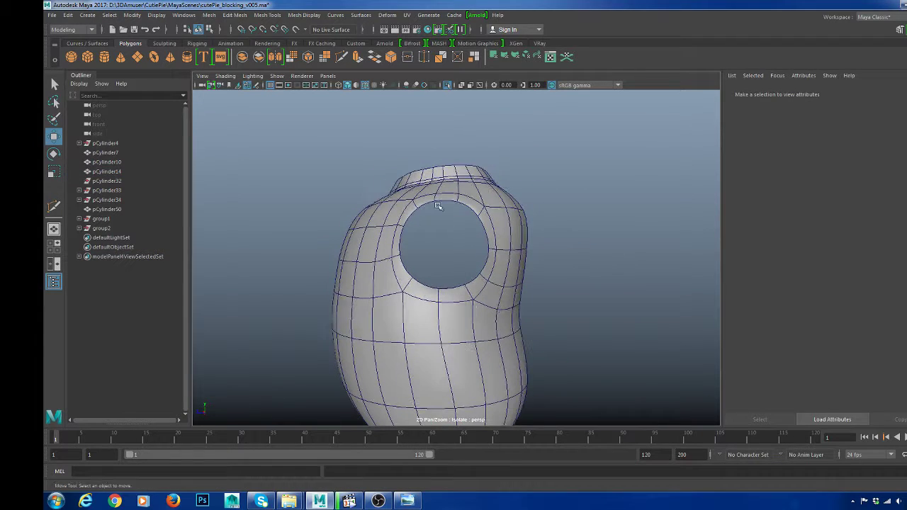
alt+drag(399, 240, 461, 304)
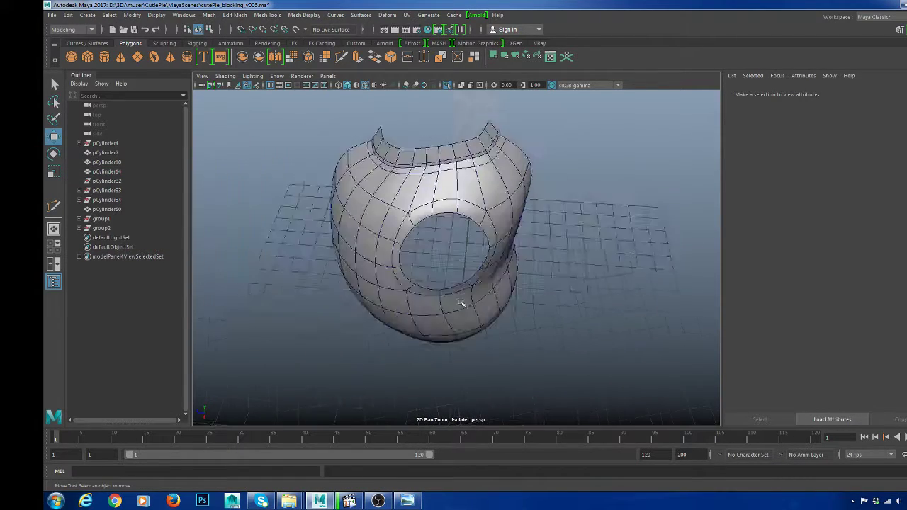
- Show the torso's unsmoothed cage and move the upper front vertex of the edge loop surrounding the armhole
scroll(495, 253, up, 5)
click(545, 203)
key(1)
key(f)
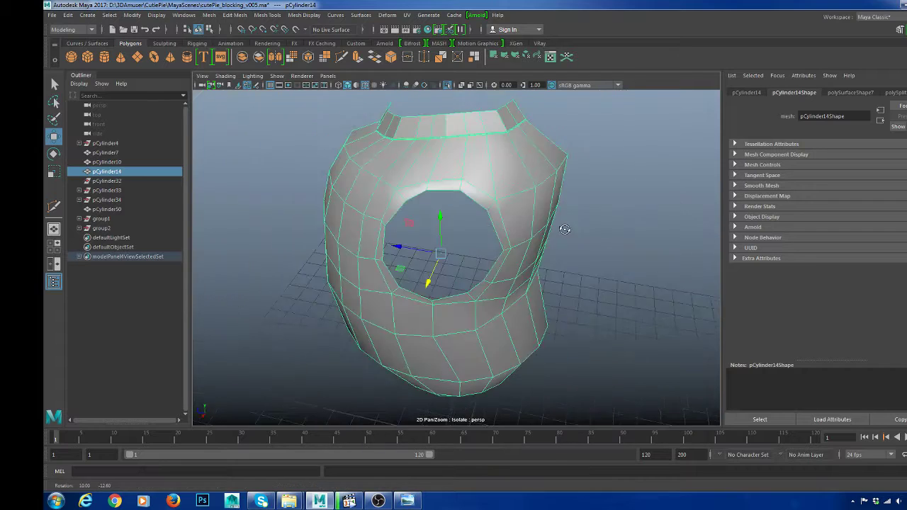
scroll(477, 231, up, 4)
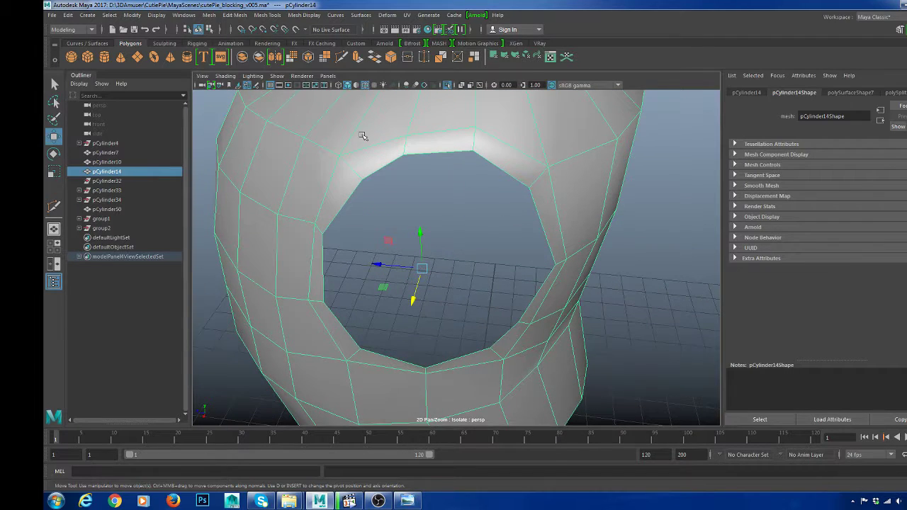
right_drag(399, 138, 341, 148)
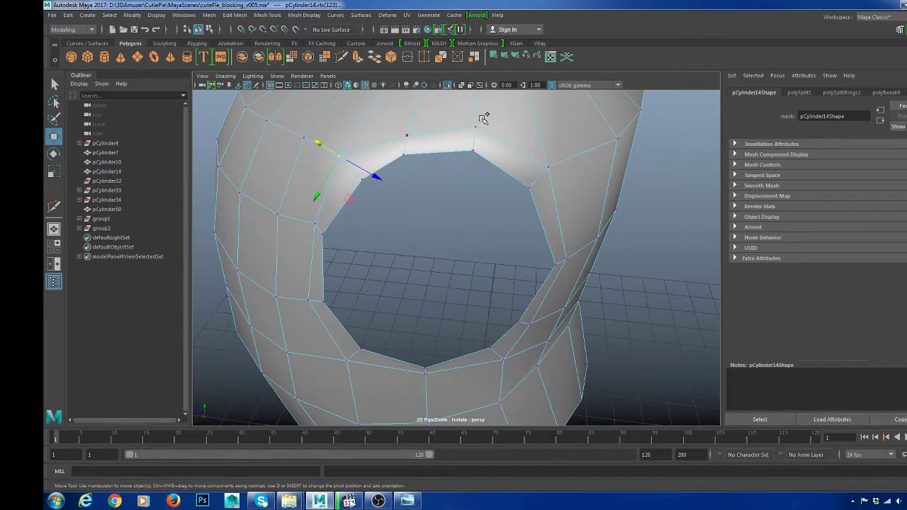
alt+drag(483, 119, 523, 129)
drag(380, 191, 390, 194)
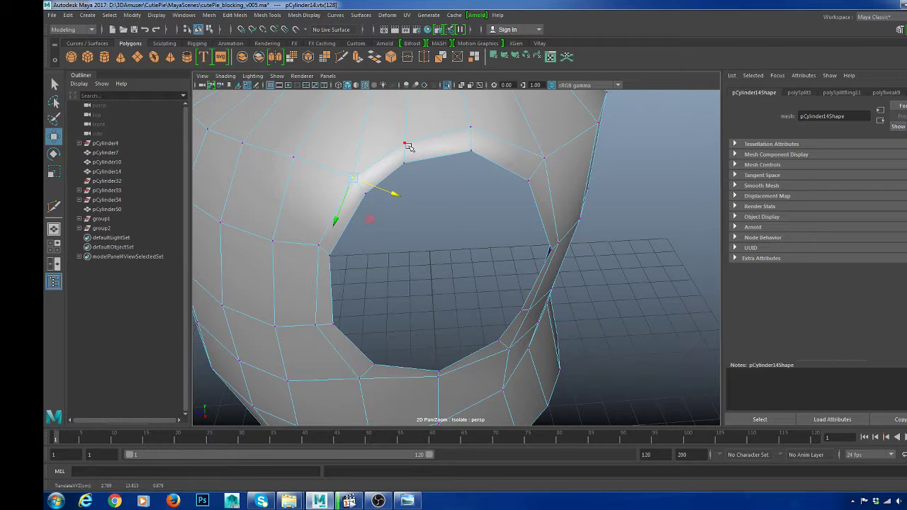
- Adjust the upper rear and rear vertices of the edge loop surrounding the armhole to even out the surface
alt+drag(408, 147, 542, 172)
click(545, 166)
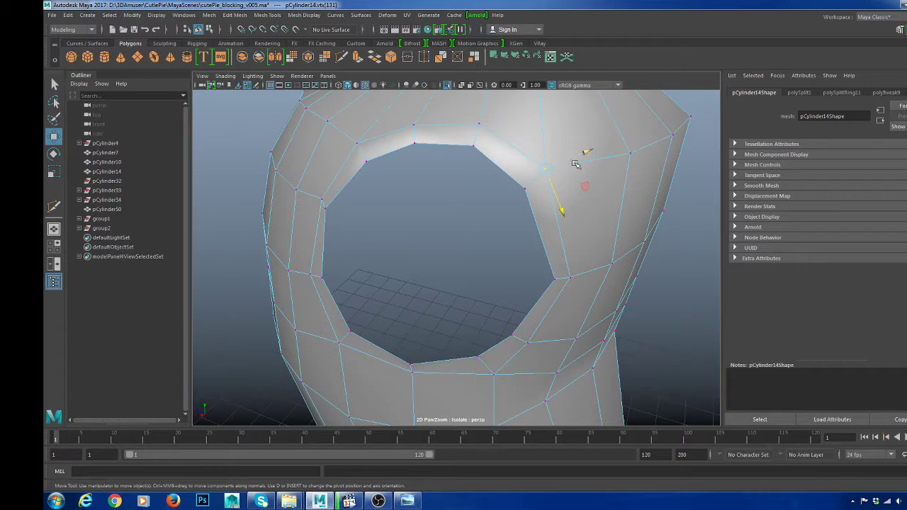
mouse_move(575, 163)
alt+mouse_down()
mouse_move(567, 190)
mouse_move(585, 162)
alt+mouse_up()
alt+drag(584, 231, 579, 215)
click(567, 267)
alt+drag(588, 291, 582, 269)
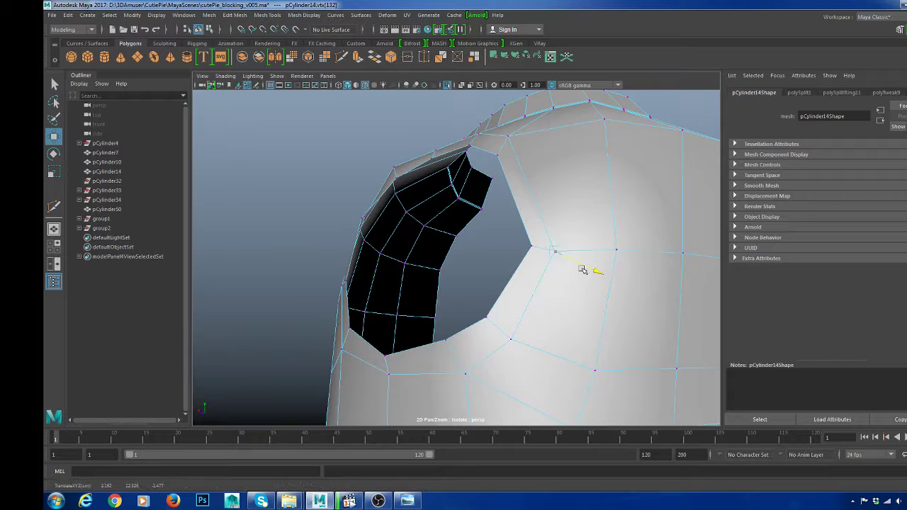
- Adjust the lower rear vertices of the loop around the armhole to follow the torso's curvature
alt+drag(570, 323, 530, 241)
alt+drag(550, 270, 569, 256)
alt+drag(513, 293, 507, 276)
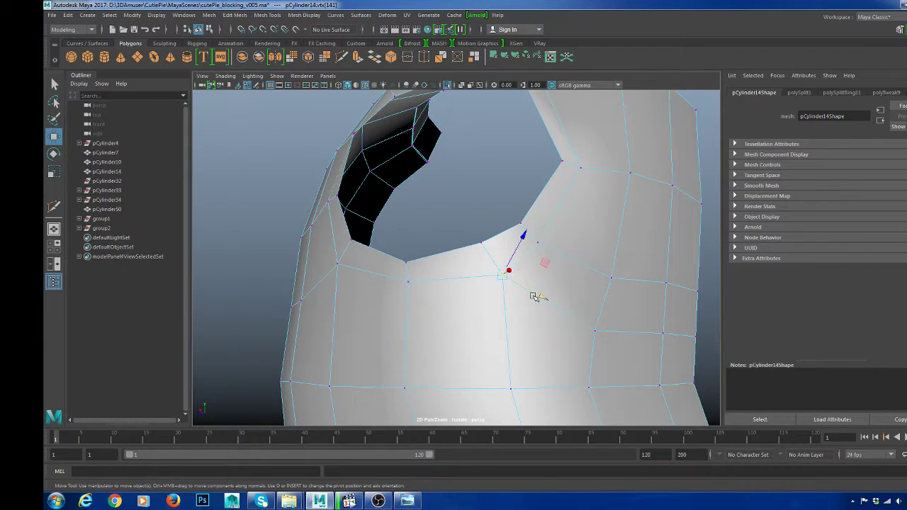
middle_drag(542, 298, 534, 294)
alt+drag(471, 302, 486, 303)
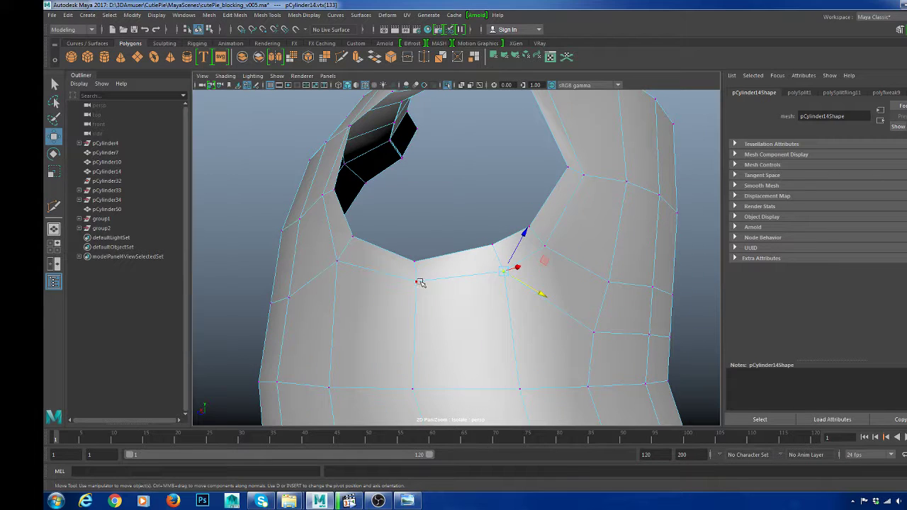
- Adjust the bottom and lower front vertices of the loop around the armhole, bringing the lower front one closer to the opening
click(418, 282)
alt+drag(413, 301, 434, 310)
middle_drag(422, 323, 421, 328)
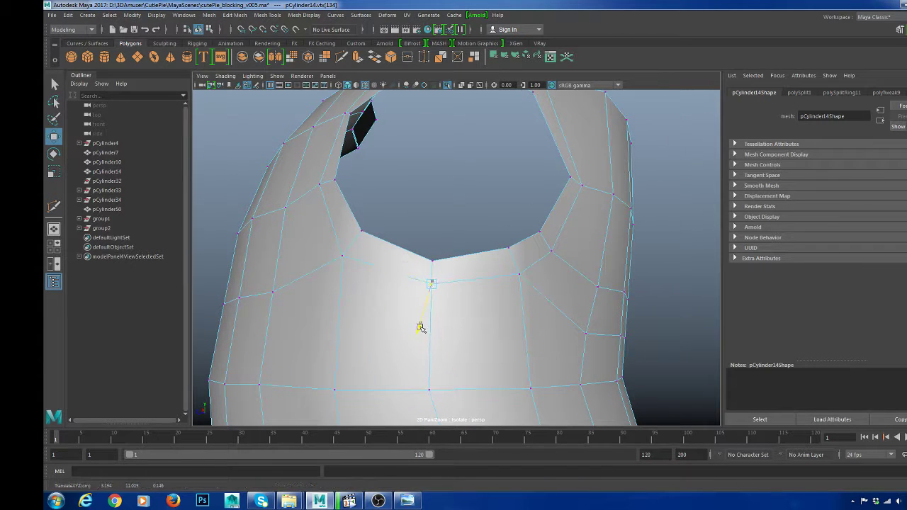
alt+drag(357, 291, 338, 272)
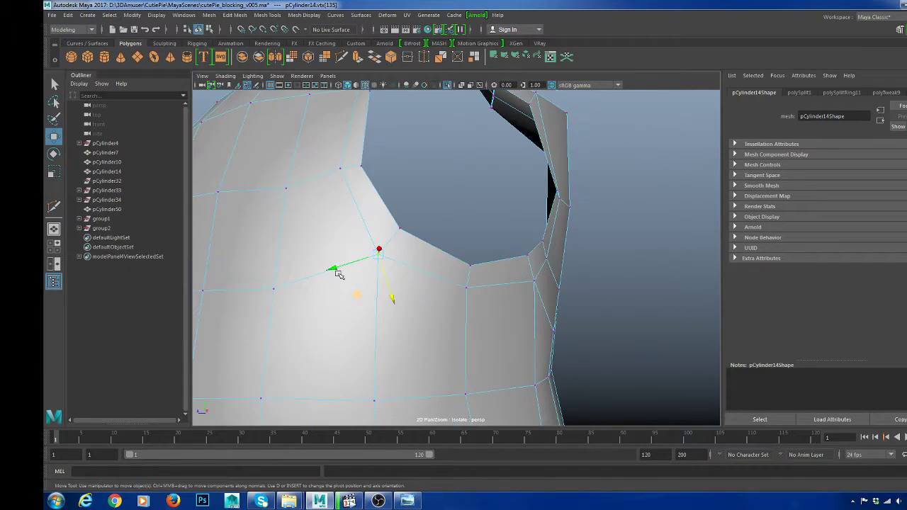
middle_drag(338, 273, 336, 270)
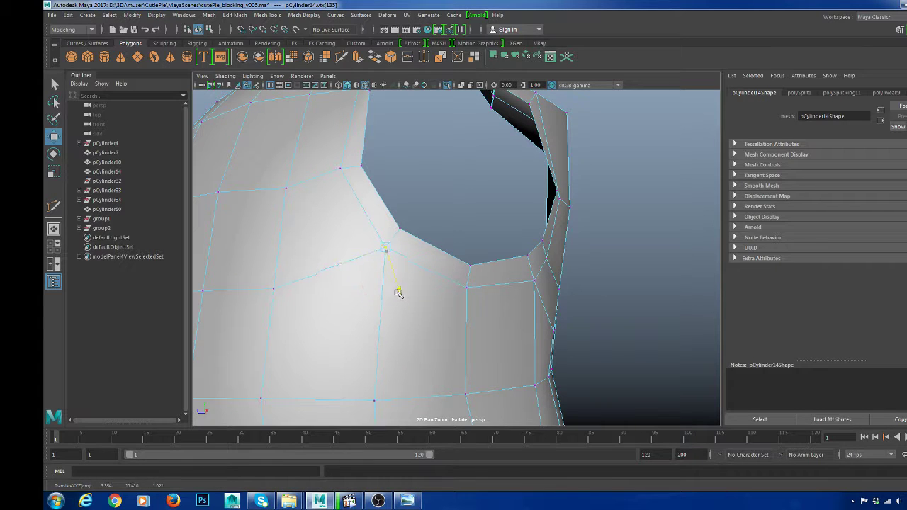
- Reselect the torso and adjust the front side vertex of the loop beside the armhole
scroll(404, 275, down, 5)
alt+drag(405, 276, 399, 219)
right_drag(399, 218, 427, 174)
click(428, 171)
scroll(425, 167, up, 5)
alt+middle_drag(414, 140, 418, 223)
click(380, 188)
right_drag(380, 189, 364, 189)
click(371, 198)
alt+drag(371, 198, 400, 243)
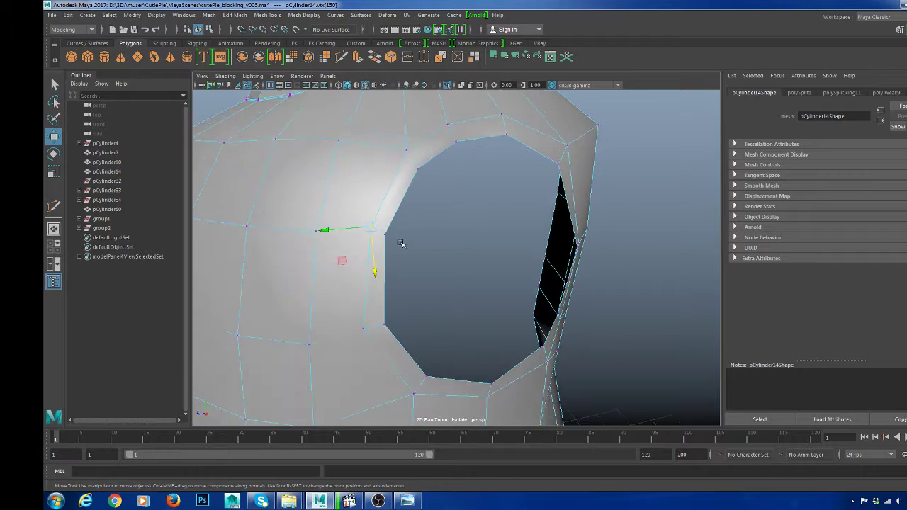
drag(346, 231, 425, 231)
- Preview the torso smoothed in object mode, hide its wireframe overlay, and inspect the armhole surface from several angles
scroll(353, 231, down, 4)
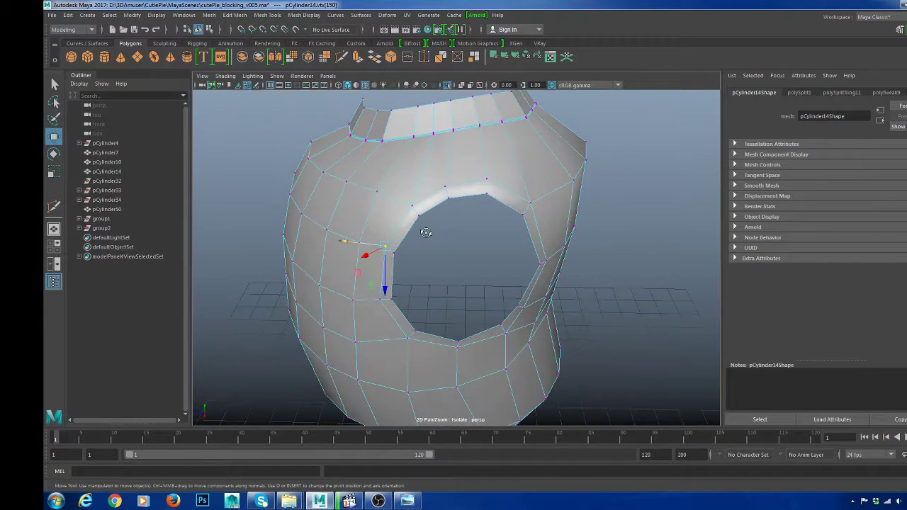
right_drag(443, 193, 486, 178)
key(3)
click(603, 219)
scroll(604, 221, down, 5)
alt+drag(604, 221, 623, 253)
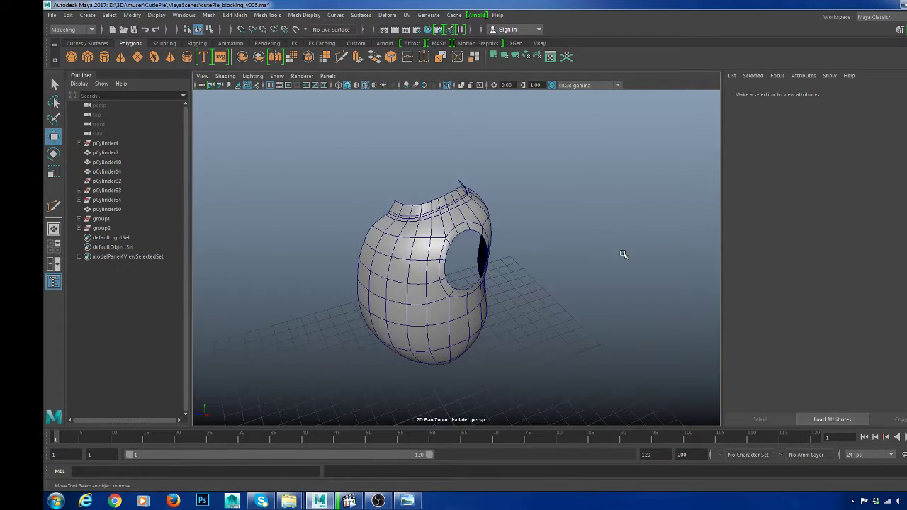
scroll(591, 275, up, 5)
key(alt+5)
scroll(585, 283, down, 5)
mouse_move(586, 280)
alt+mouse_down()
mouse_move(561, 278)
mouse_move(489, 233)
mouse_move(556, 245)
alt+mouse_up()
scroll(487, 233, up, 4)
- Undo the most recent torso selection and smoothing changes
key(ctrl+z)
key(ctrl+z)
key(ctrl+z)
scroll(496, 251, down, 6)
key(ctrl+z)
key(ctrl+z)
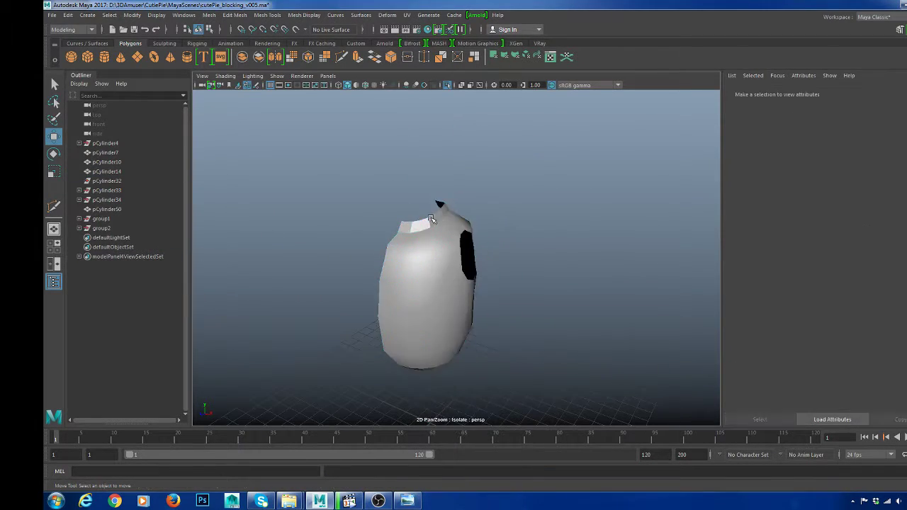
key(ctrl+z)
- In the front view, align the torso's stray upper centre vertex with the vertical centre line
key(space)
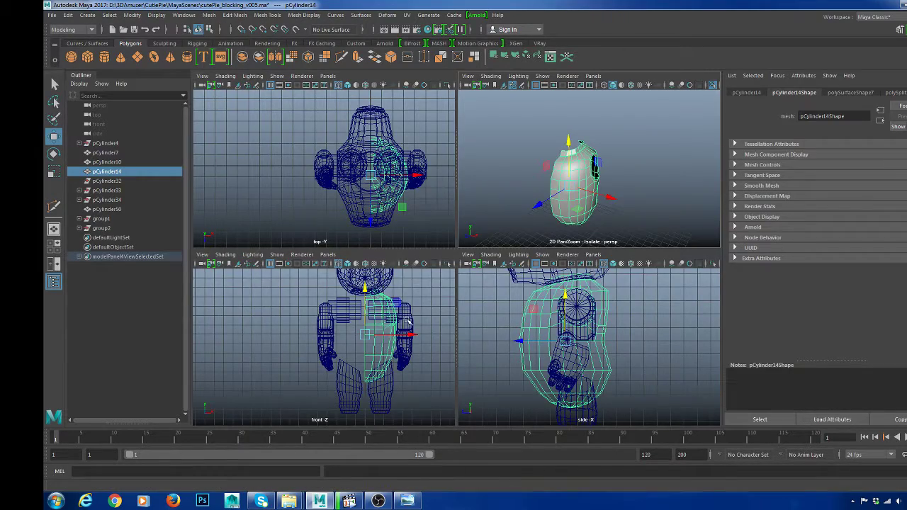
key(space)
alt+right_drag(408, 322, 498, 232)
alt+middle_drag(498, 232, 202, 359)
key(3)
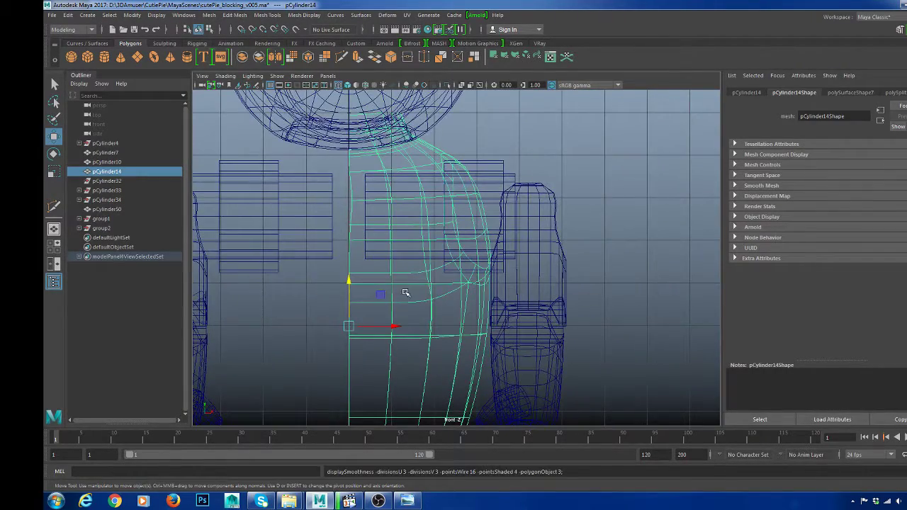
scroll(383, 258, up, 2)
key(1)
right_drag(343, 202, 294, 201)
click(311, 174)
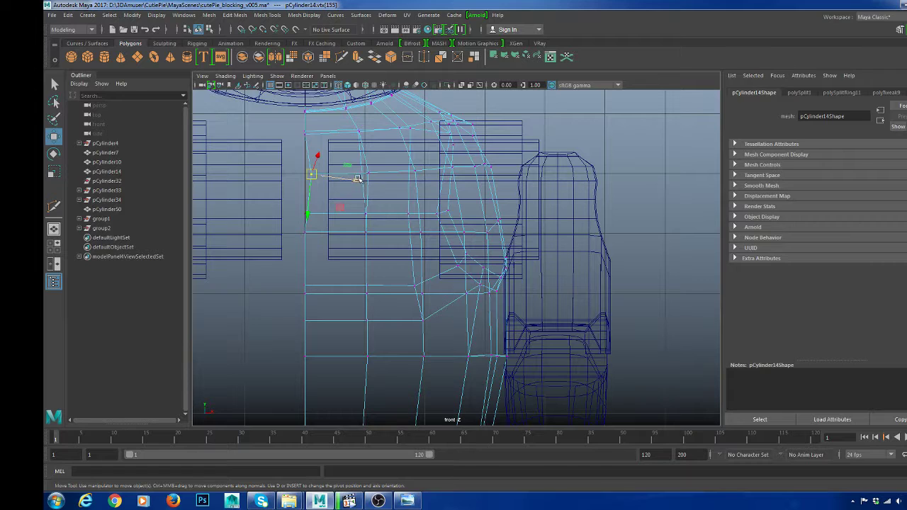
click(362, 174)
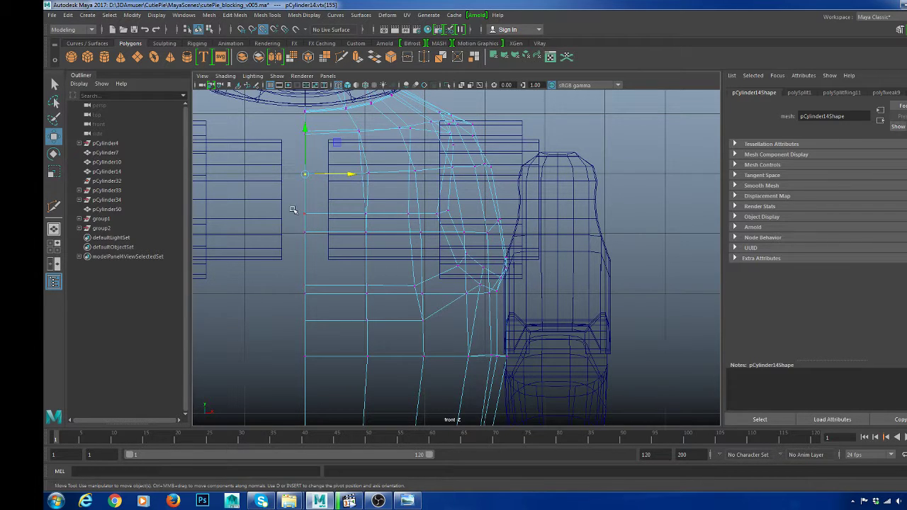
click(304, 213)
- Return the torso to object mode and isolate it in the front view
alt+middle_drag(435, 181, 394, 213)
right_drag(511, 141, 541, 125)
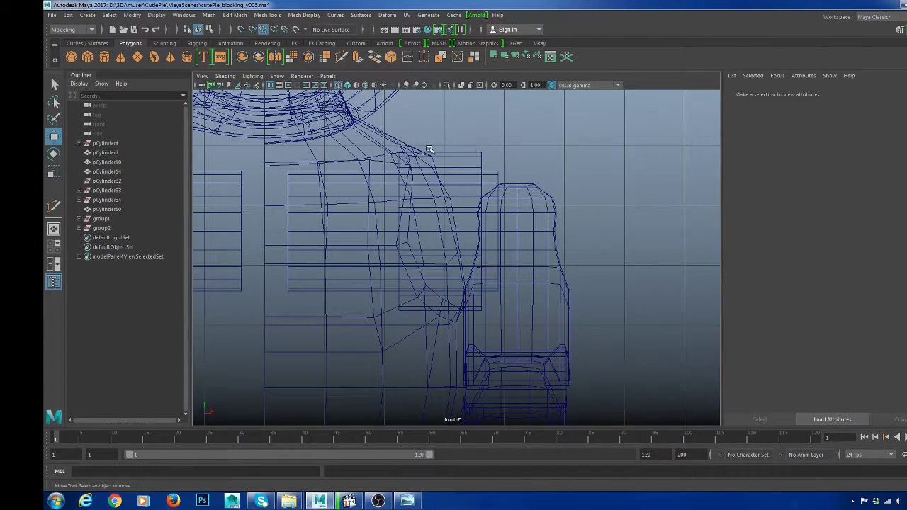
click(436, 164)
key(ctrl+1)
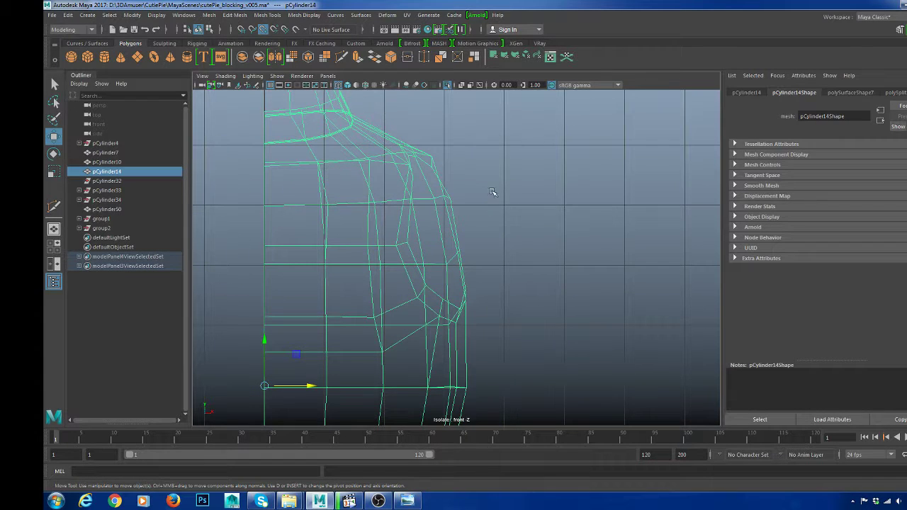
scroll(504, 178, up, 2)
- In the perspective view, adjust the upper front and upper rear vertices around the armhole to refine the shoulder profile
right_drag(457, 167, 416, 147)
key(space)
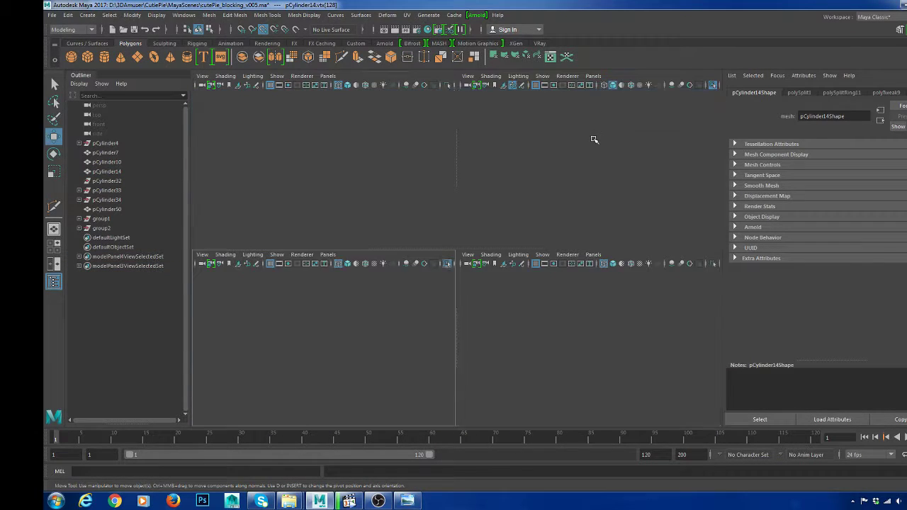
key(space)
mouse_move(558, 199)
alt+mouse_down()
mouse_move(515, 241)
mouse_move(528, 227)
mouse_move(527, 202)
mouse_move(561, 193)
alt+mouse_up()
alt+drag(565, 240, 541, 243)
drag(482, 275, 536, 287)
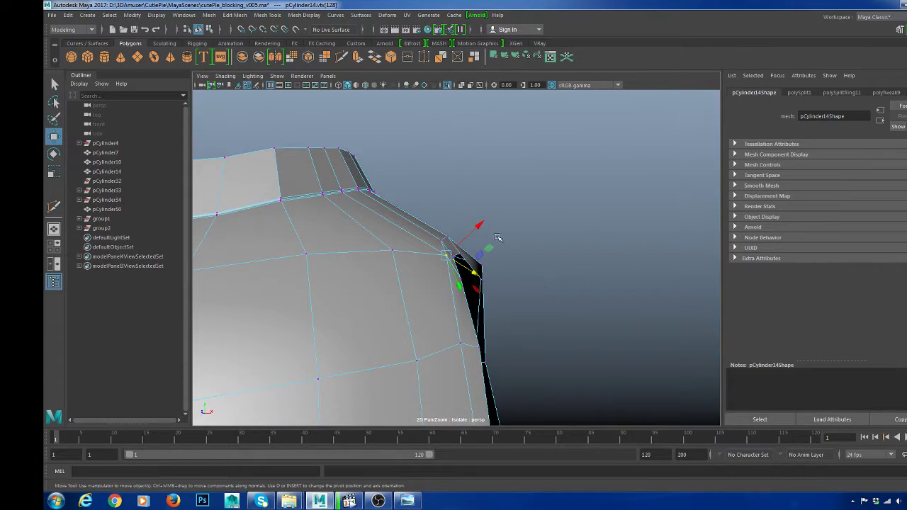
alt+drag(477, 229, 411, 220)
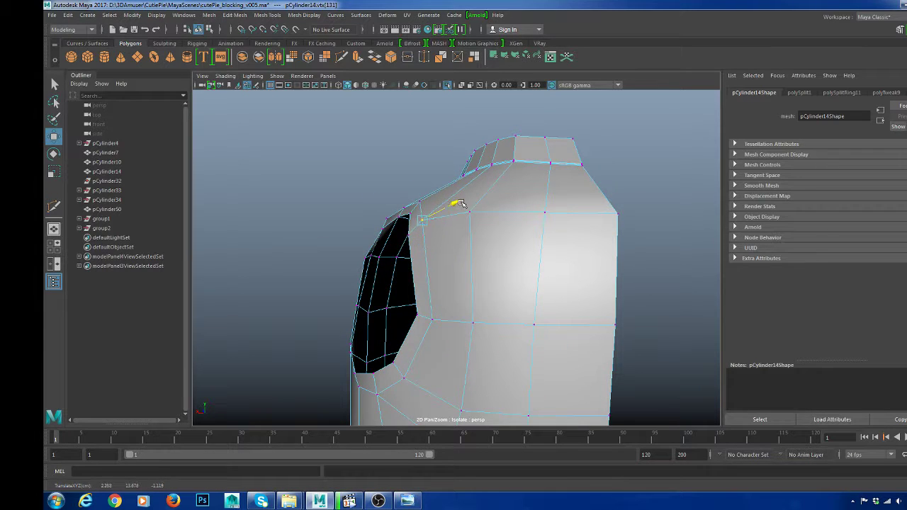
alt+drag(468, 244, 510, 233)
- Preview the smoothed torso in object mode and examine its shoulder and armhole from the back and front
right_drag(510, 234, 586, 205)
key(3)
click(625, 211)
scroll(624, 215, down, 4)
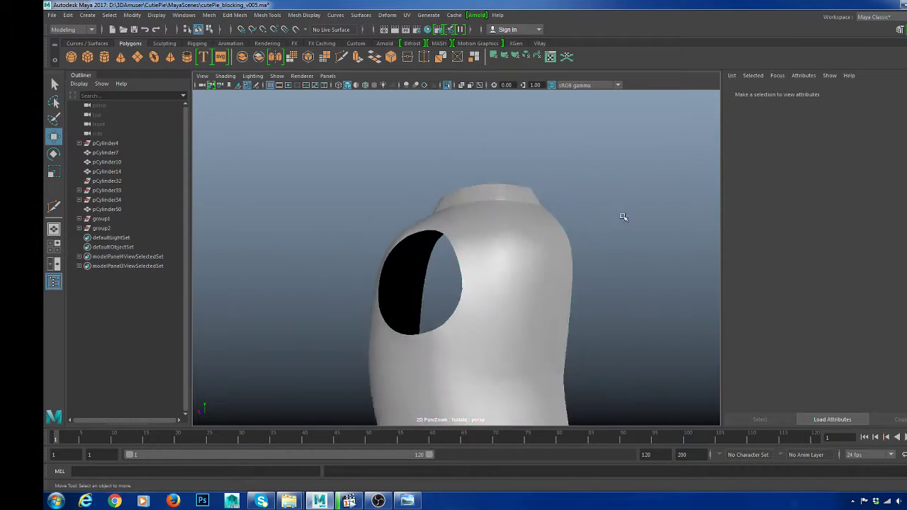
alt+drag(496, 244, 676, 249)
scroll(573, 285, up, 5)
scroll(573, 285, up, 2)
click(574, 293)
scroll(573, 271, down, 5)
alt+drag(547, 268, 537, 268)
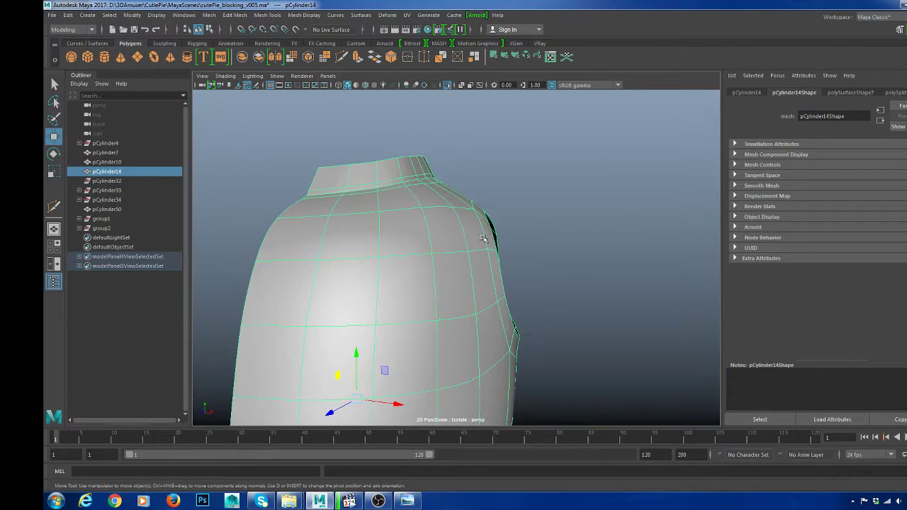
- Show the unsmoothed torso shaded in the front view and move the upper front armhole border vertex inward
key(1)
scroll(510, 223, up, 2)
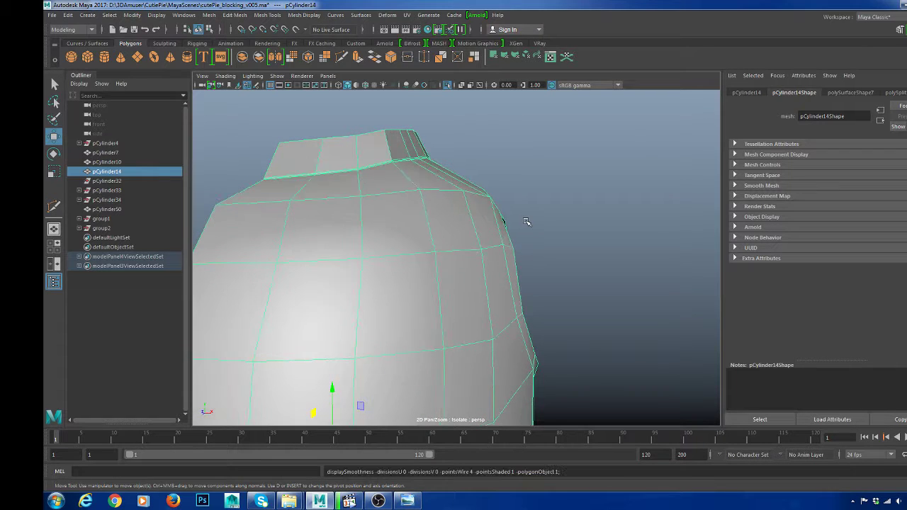
key(space)
key(space)
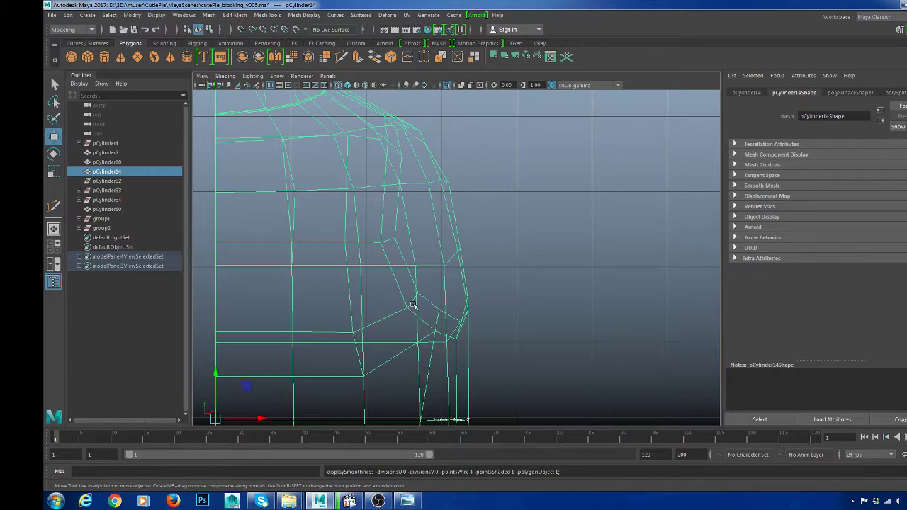
key(5)
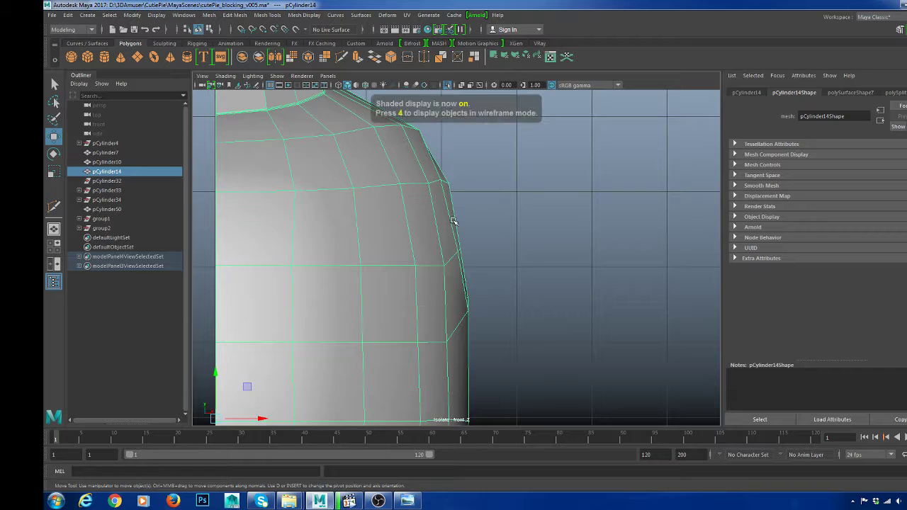
scroll(418, 213, up, 3)
key(F9)
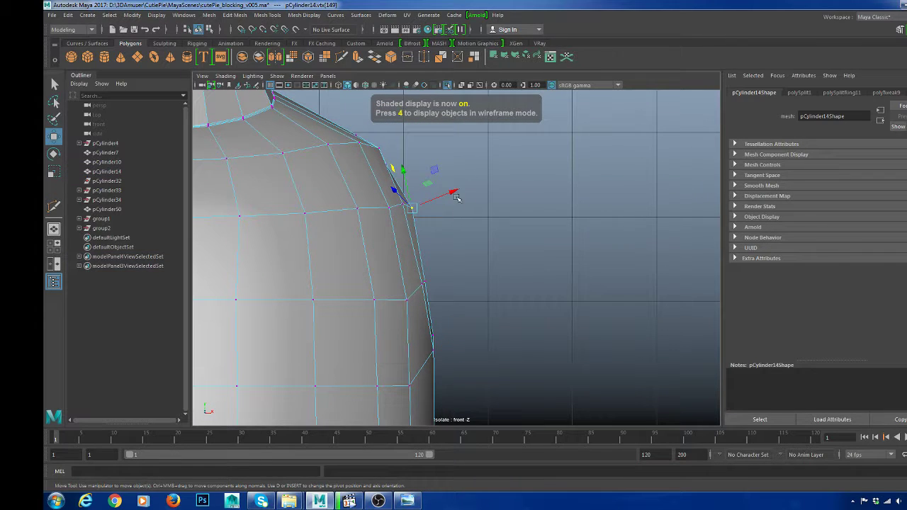
drag(457, 198, 448, 197)
- Adjust the armhole's outermost side vertex and the vertex below the shoulder corner to even out the front-view silhouette
alt+middle_drag(446, 302, 418, 263)
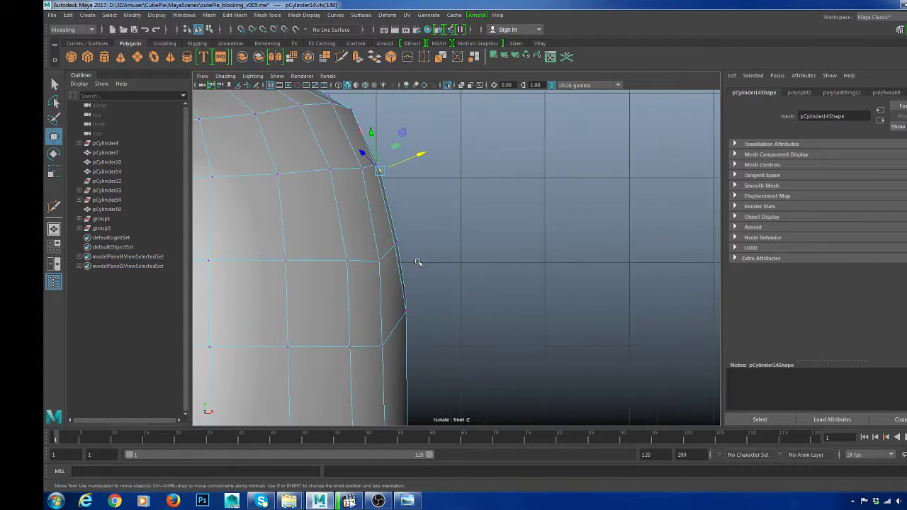
alt+right_drag(418, 262, 418, 306)
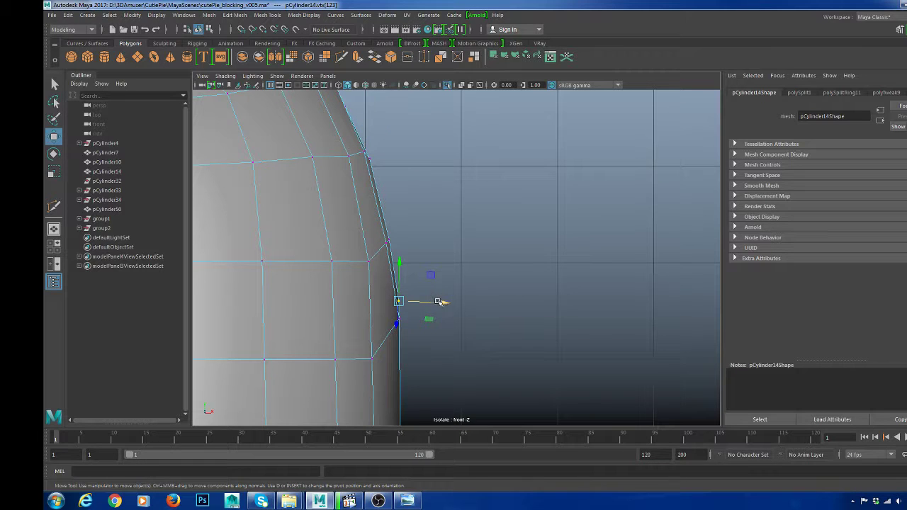
drag(439, 302, 440, 302)
alt+middle_drag(357, 132, 380, 227)
alt+right_drag(380, 227, 387, 241)
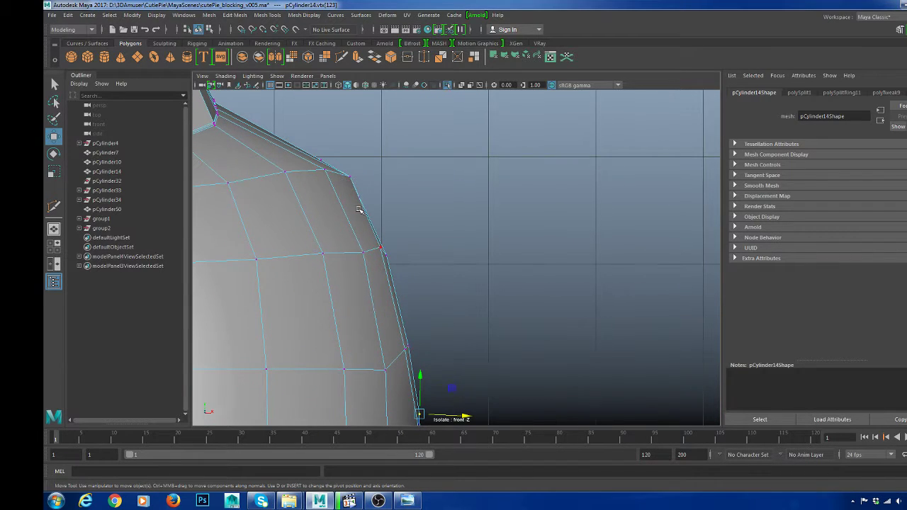
drag(394, 176, 401, 175)
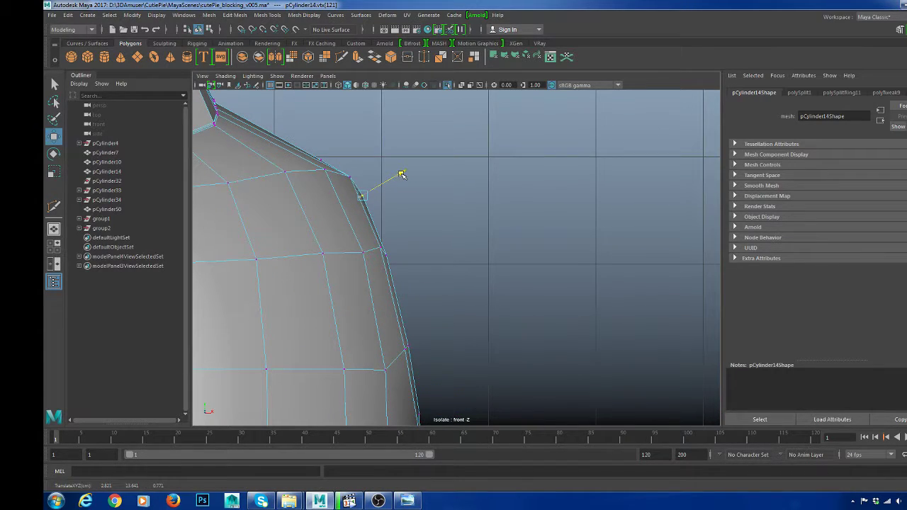
- Return the torso to object mode and display it smoothed in the front view
right_drag(368, 200, 392, 165)
click(397, 167)
drag(348, 234, 417, 290)
scroll(515, 233, down, 5)
key(3)
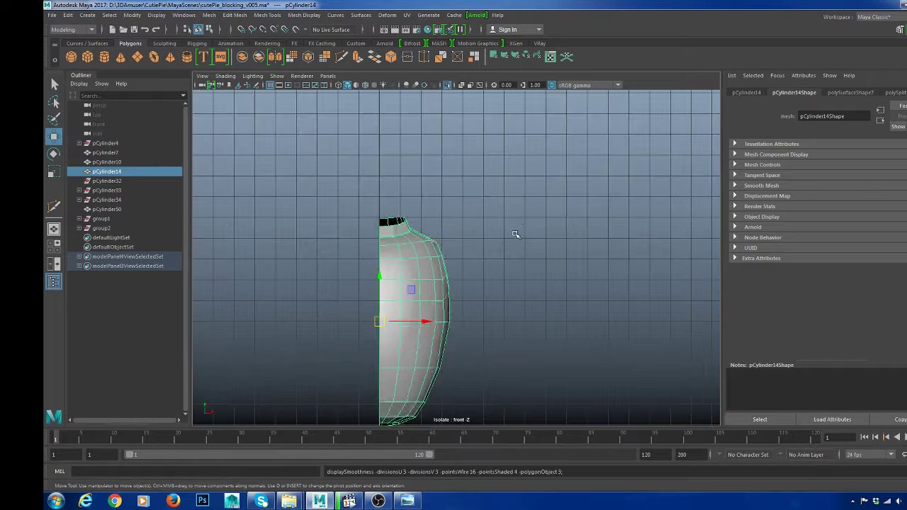
- Switch to the perspective view and display the torso unsmoothed with its armhole side visible
key(space)
key(space)
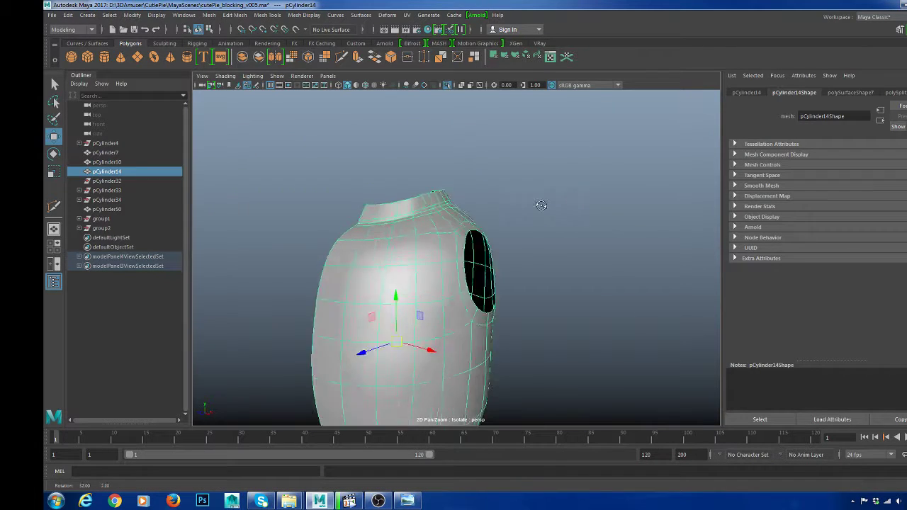
key(space)
key(space)
alt+drag(577, 189, 550, 231)
key(1)
- Extrude the armhole's border edge loop and move the new border into the torso to form the socket wall
right_drag(524, 278, 524, 238)
click(492, 266)
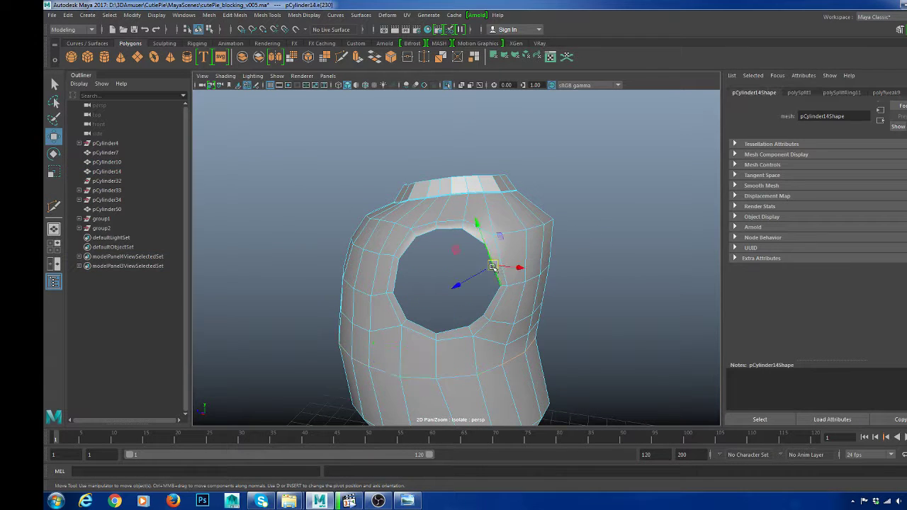
key(ctrl+e)
scroll(508, 283, down, 3)
alt+drag(508, 283, 553, 290)
scroll(552, 304, up, 2)
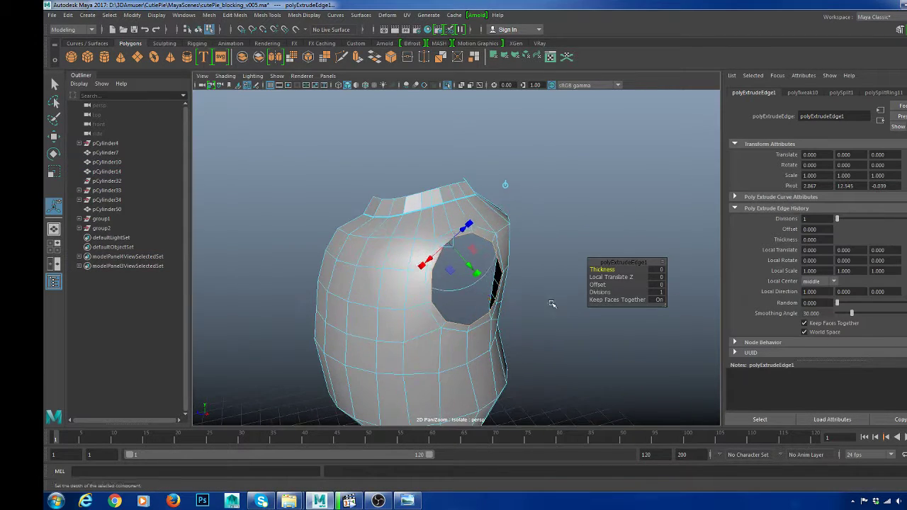
key(w)
alt+drag(497, 331, 517, 334)
drag(505, 302, 479, 270)
key(r)
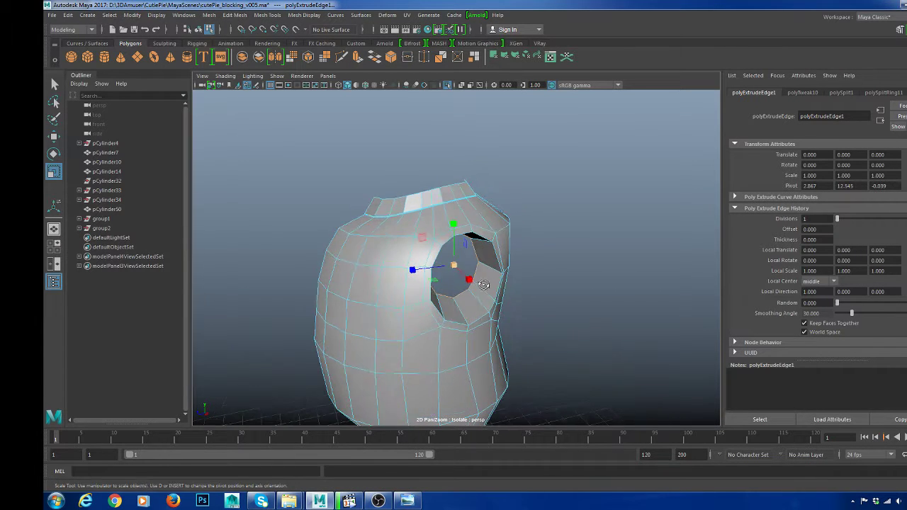
- Extrude the inner socket border again, scale it toward its centre and merge its vertices to close the hole
key(ctrl+e)
key(w)
key(r)
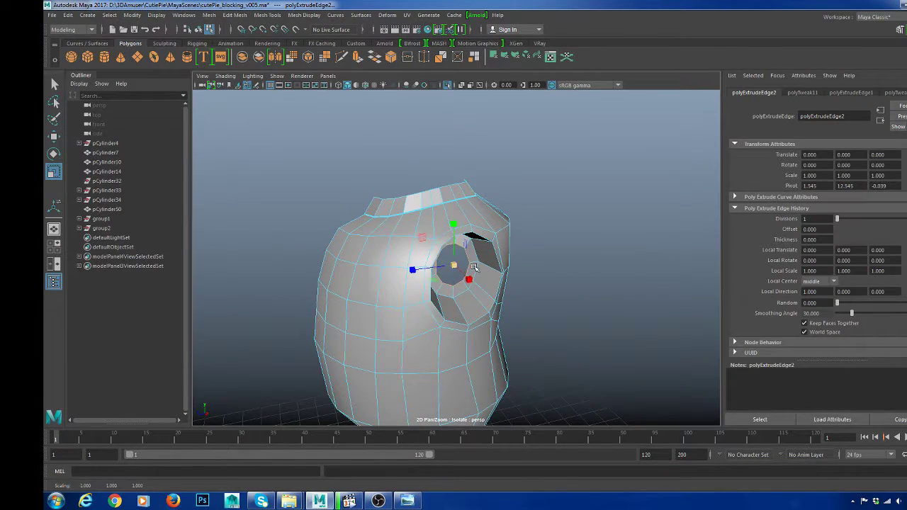
shift+right_drag(581, 257, 616, 270)
key(F9)
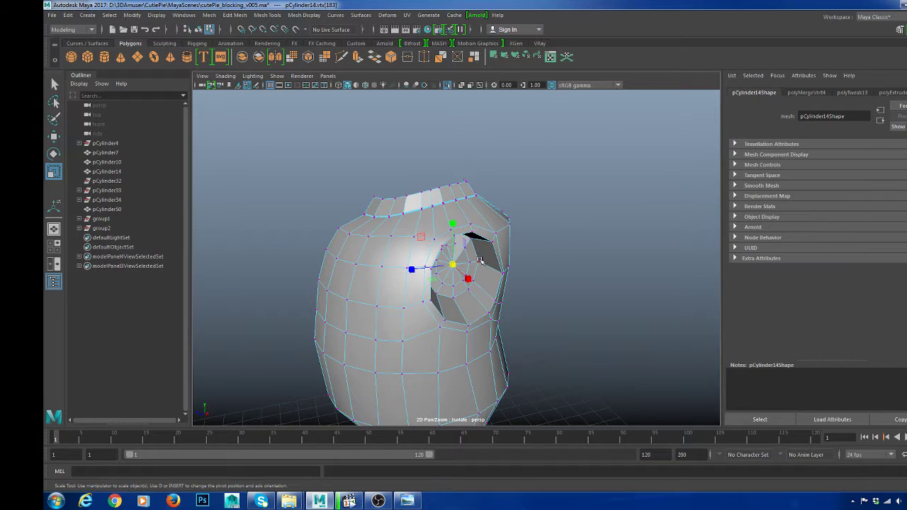
- Insert a supporting edge loop just inside the armhole rim and preview the torso smoothed in object mode
alt+drag(498, 255, 524, 249)
alt+right_drag(524, 249, 506, 209)
alt+drag(514, 199, 527, 221)
click(533, 220)
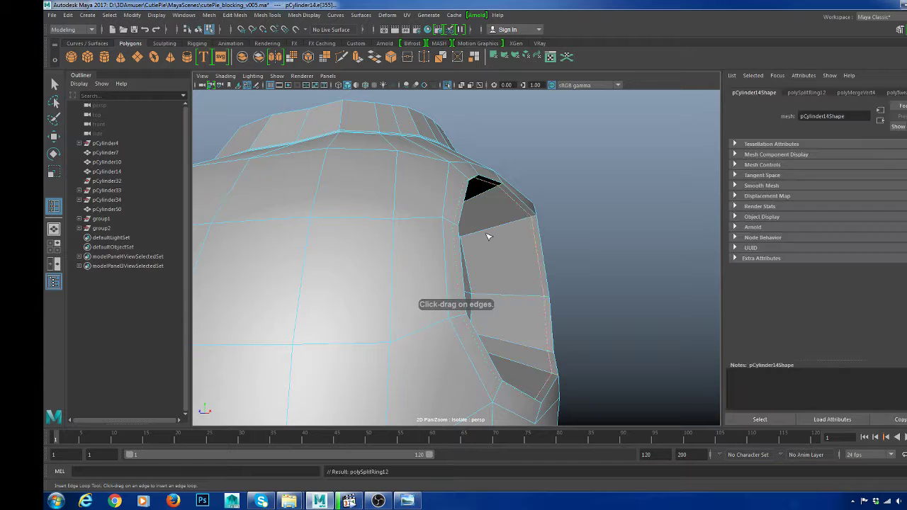
key(w)
right_drag(508, 236, 521, 201)
key(3)
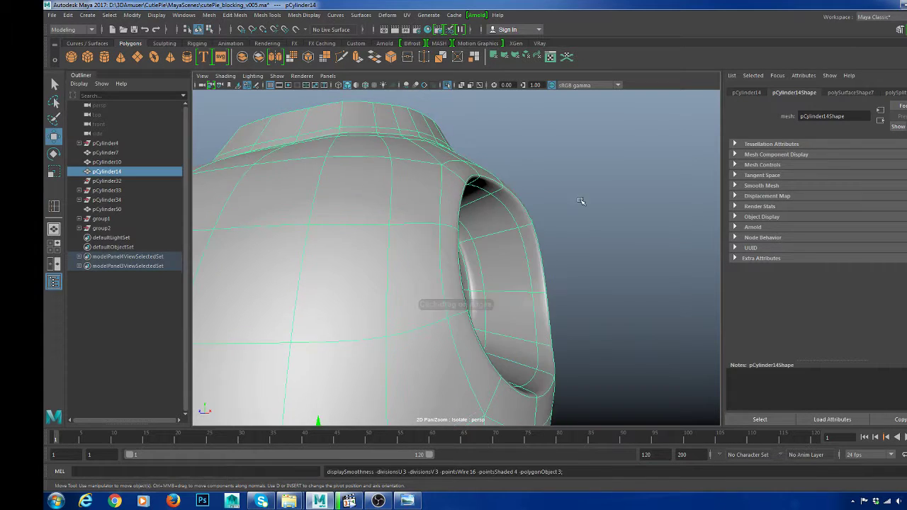
- Show the complete robot again and examine how the smoothed torso fits the shoulder cylinder and arm
click(583, 205)
scroll(584, 234, down, 5)
alt+drag(584, 234, 599, 269)
key(ctrl+1)
mouse_move(599, 269)
alt+right_down()
mouse_move(552, 281)
mouse_move(599, 283)
alt+right_up()
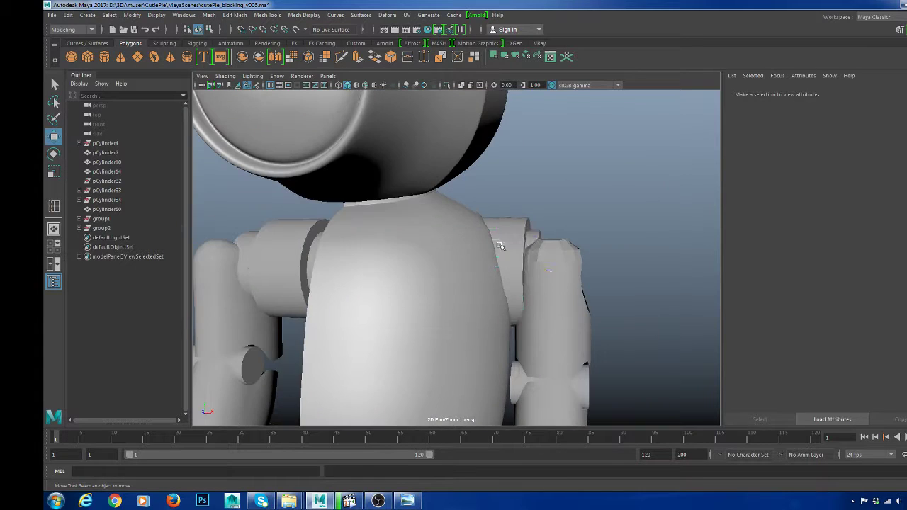
click(516, 268)
alt+drag(545, 272, 586, 253)
key(r)
click(583, 206)
alt+right_drag(586, 252, 516, 249)
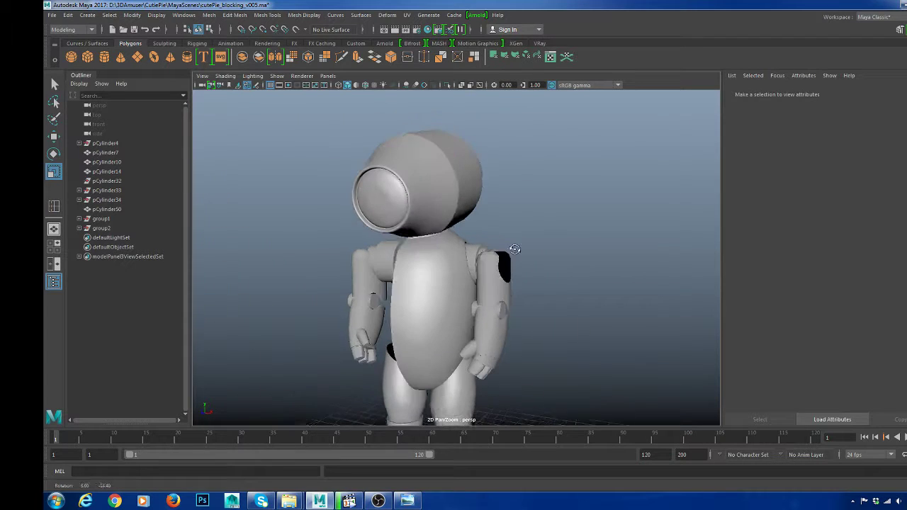
alt+drag(534, 262, 515, 263)
click(496, 284)
alt+right_drag(497, 285, 546, 284)
alt+middle_drag(545, 283, 506, 253)
click(561, 253)
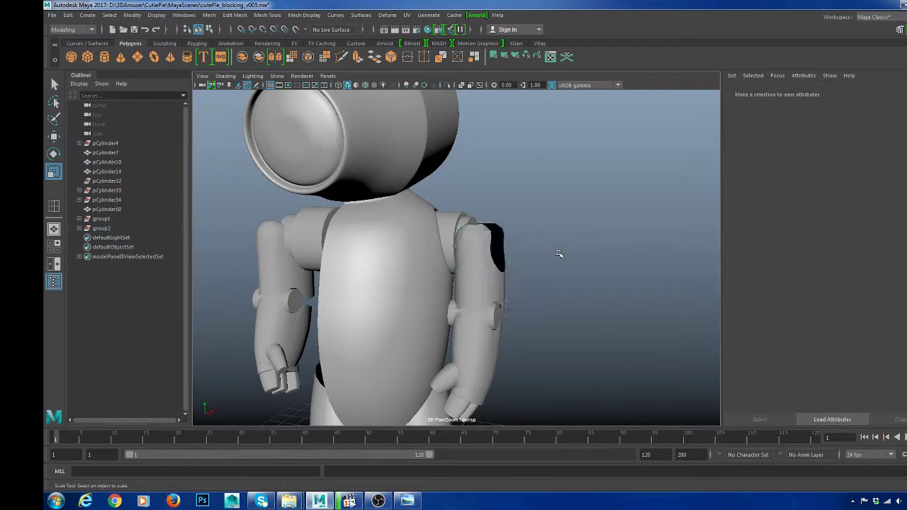
- Isolate the hollow upper arm piece with the curved shoulder cutout
alt+drag(561, 253, 524, 213)
click(472, 233)
click(525, 252)
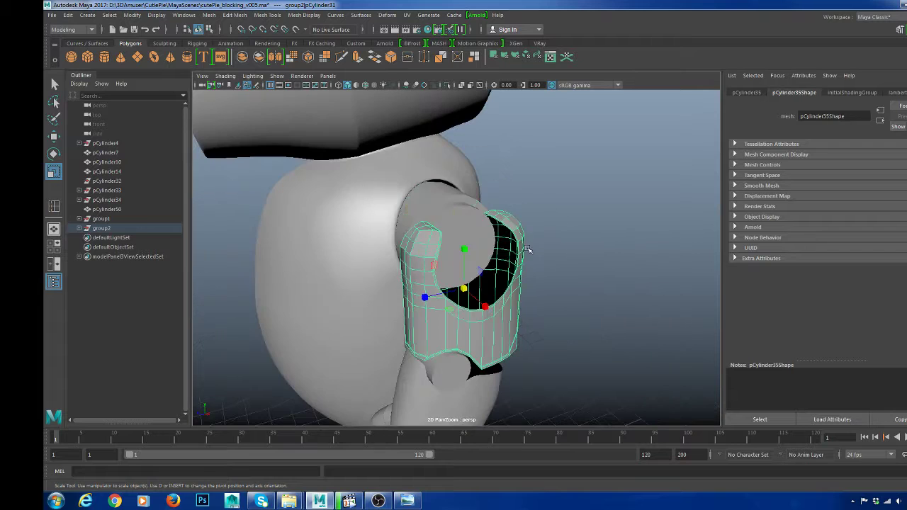
key(3)
scroll(522, 265, down, 5)
alt+drag(523, 265, 464, 264)
scroll(568, 270, up, 4)
key(ctrl+1)
click(597, 279)
alt+right_drag(465, 265, 488, 267)
click(488, 268)
alt+drag(489, 268, 538, 260)
- Try to fill the open border of the upper arm's shoulder cutout with a single face
right_drag(538, 259, 536, 233)
double_click(530, 240)
alt+drag(532, 241, 573, 267)
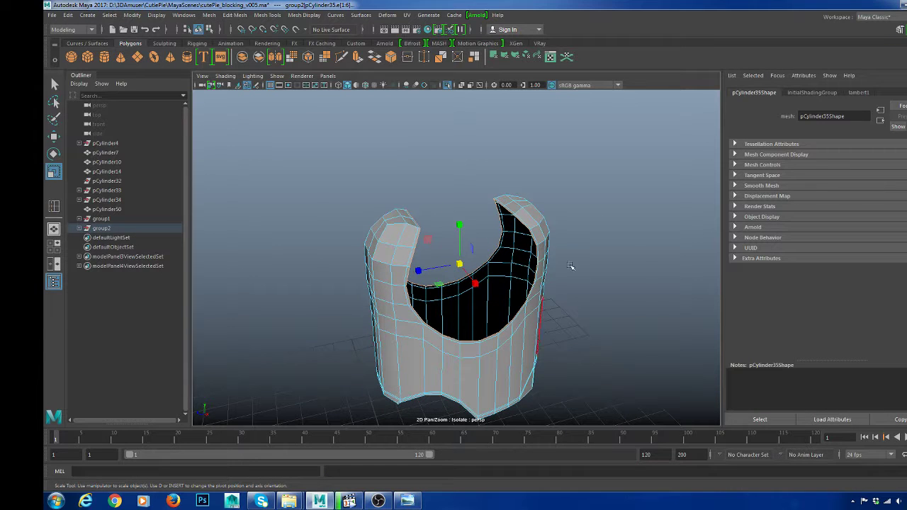
shift+right_drag(598, 202, 593, 317)
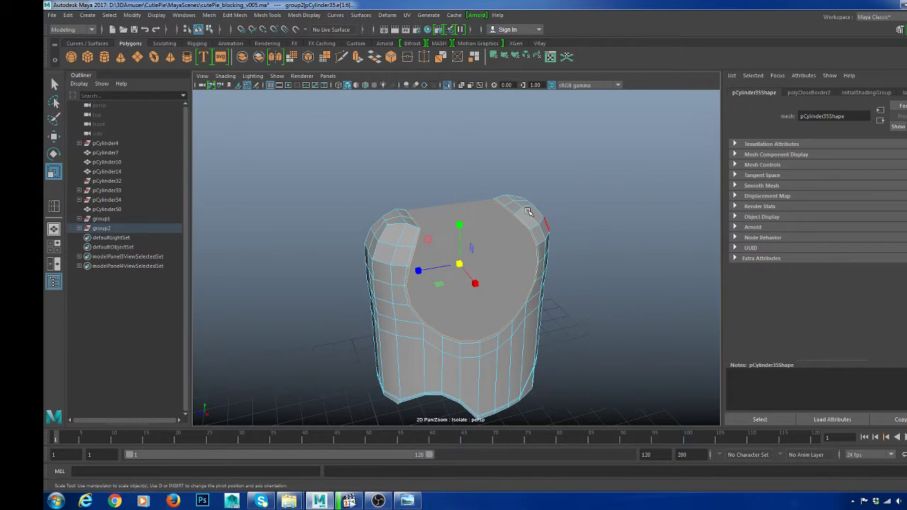
alt+drag(516, 219, 585, 193)
scroll(517, 221, up, 5)
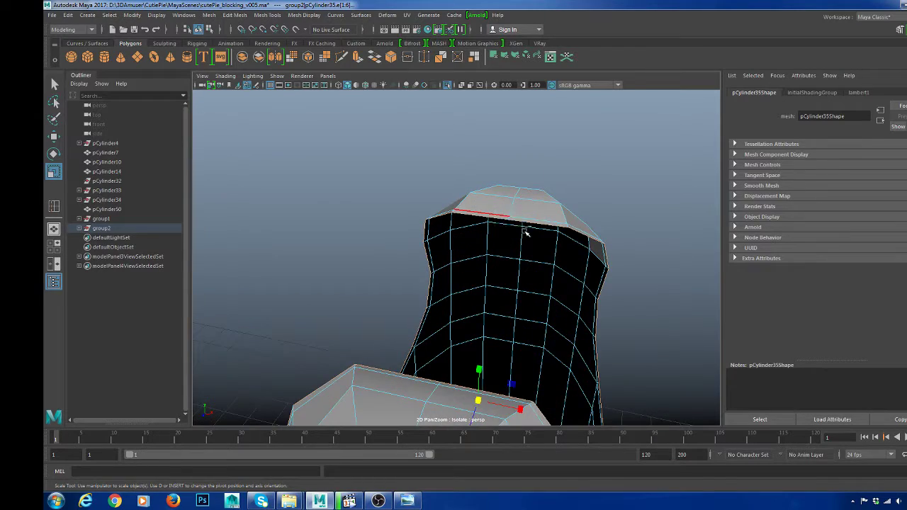
- Bridge the opposite border edges of the upper arm's shoulder cutout to form its curved inner surface
alt+drag(525, 233, 576, 248)
alt+drag(540, 229, 503, 204)
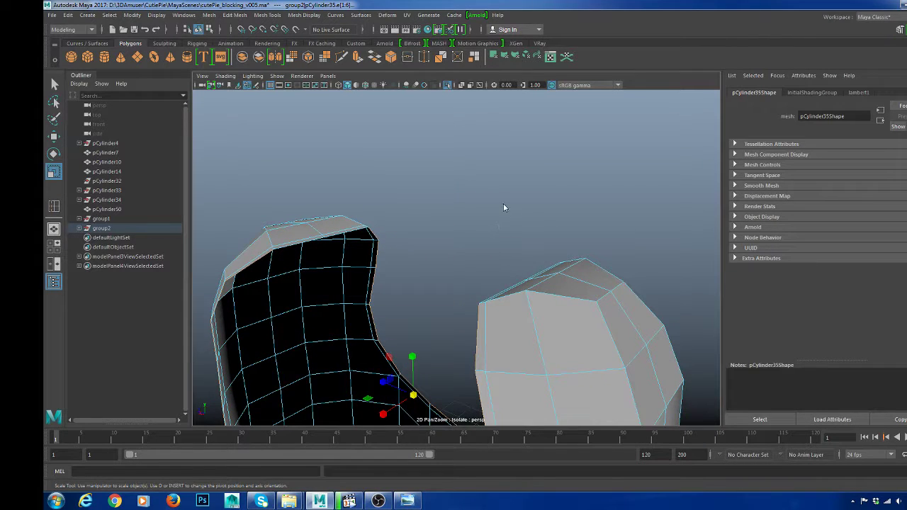
shift+right_drag(504, 203, 489, 310)
alt+drag(465, 294, 392, 249)
key(q)
right_drag(433, 219, 440, 213)
scroll(422, 262, down, 5)
alt+drag(418, 269, 432, 270)
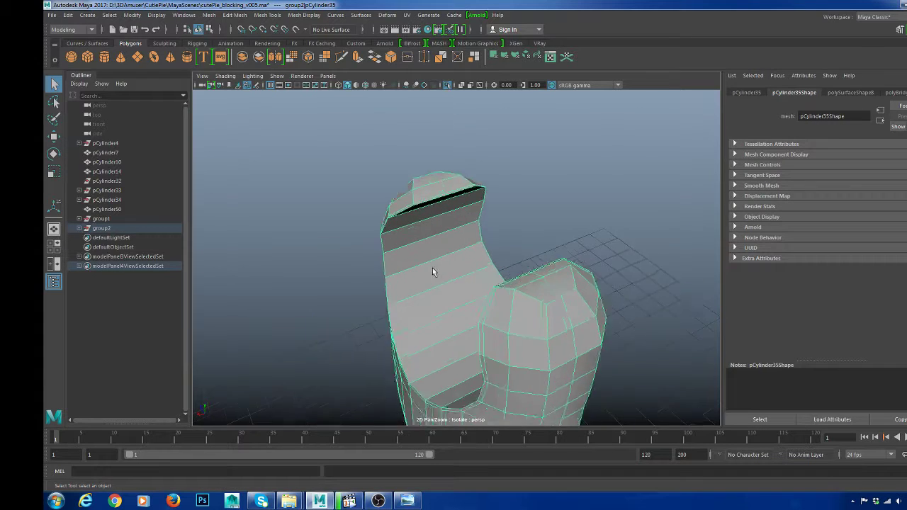
- Try to insert an edge loop along the bridged cutout surface, undo it and return to object mode
scroll(454, 234, up, 3)
shift+right_drag(468, 211, 437, 220)
key(ctrl+z)
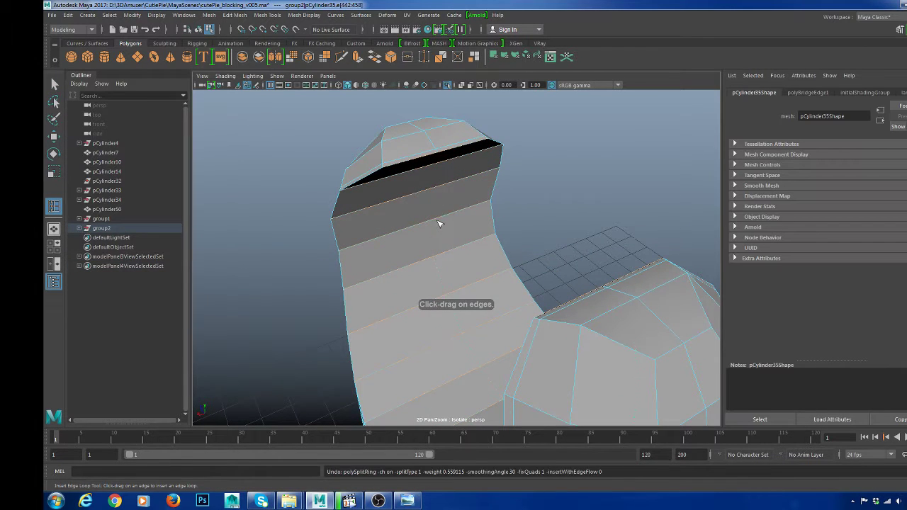
key(w)
right_drag(452, 164, 486, 142)
- Insert one centred edge loop along the bridged cutout surface using Multiple edge loops set to 1
shift+right_drag(553, 127, 531, 141)
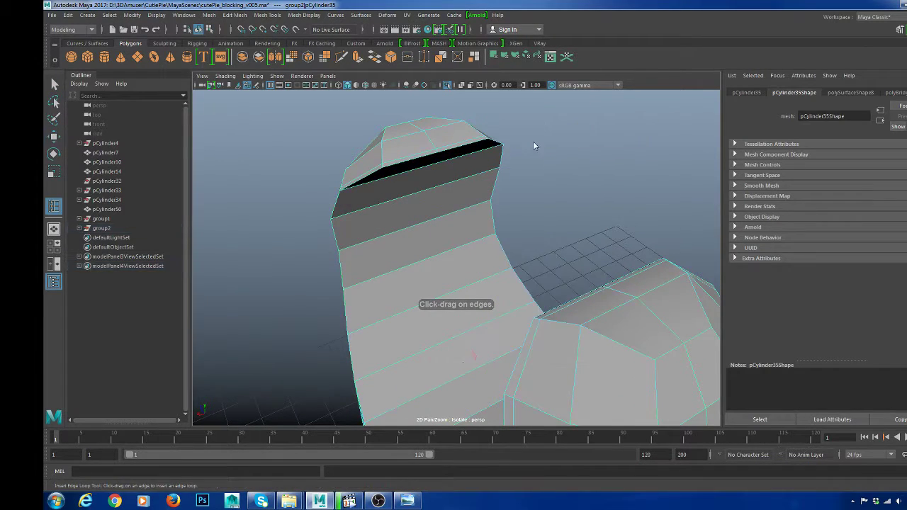
drag(301, 88, 871, 71)
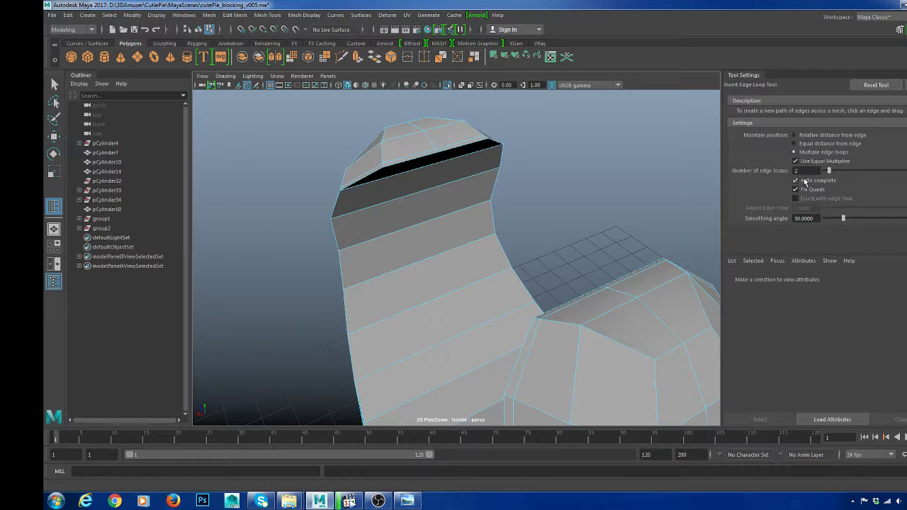
click(429, 258)
key(w)
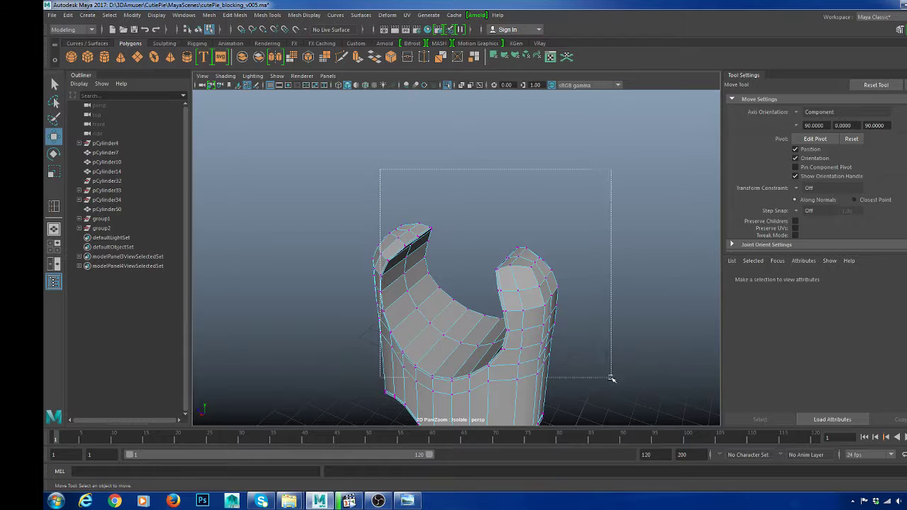
- Merge the overlapping vertices around the upper arm's cutout and preview the piece smoothed in object mode
drag(610, 378, 611, 377)
shift+right_drag(611, 223, 651, 170)
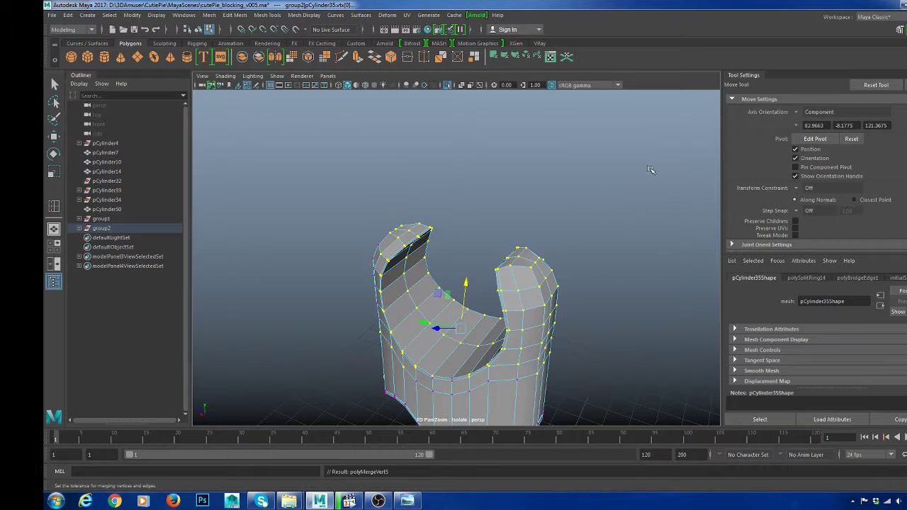
scroll(384, 234, up, 5)
right_drag(384, 233, 402, 223)
key(3)
click(483, 175)
alt+drag(482, 178, 565, 262)
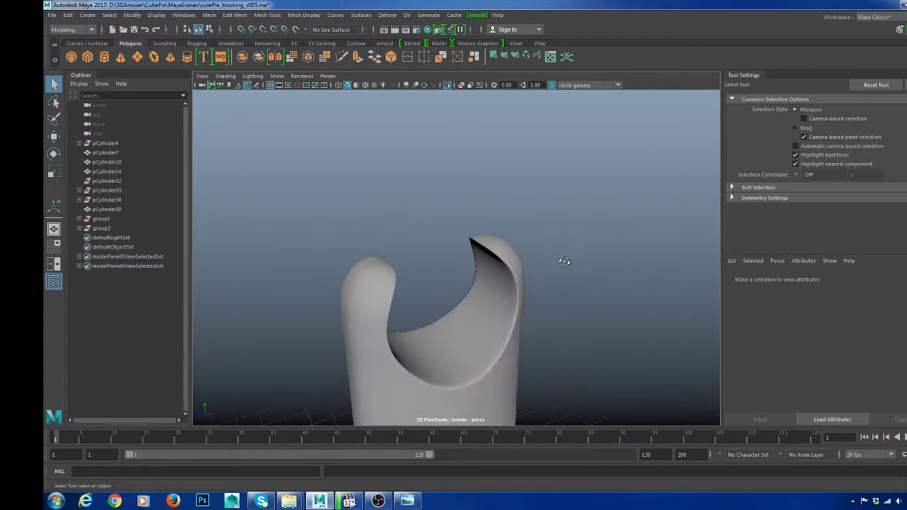
- Display the upper arm unsmoothed at the inner face of one cutout tip
click(487, 330)
key(1)
scroll(511, 259, up, 6)
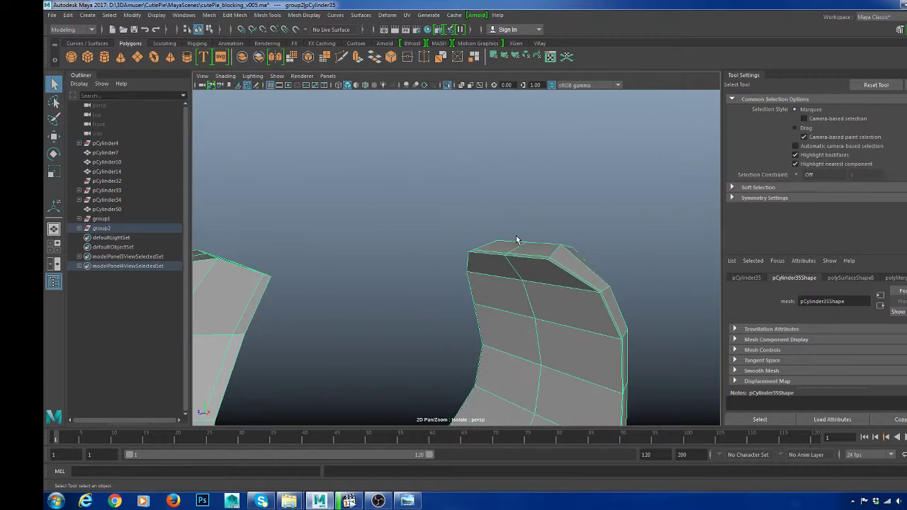
key(f)
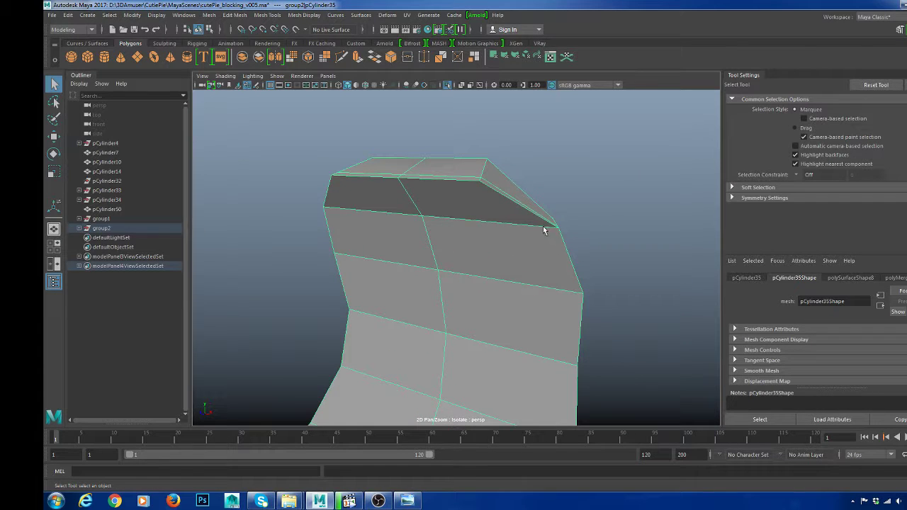
alt+drag(474, 170, 438, 222)
- Try to insert an edge loop beside the outer edge of the cutout's inner surface
shift+right_drag(438, 222, 417, 192)
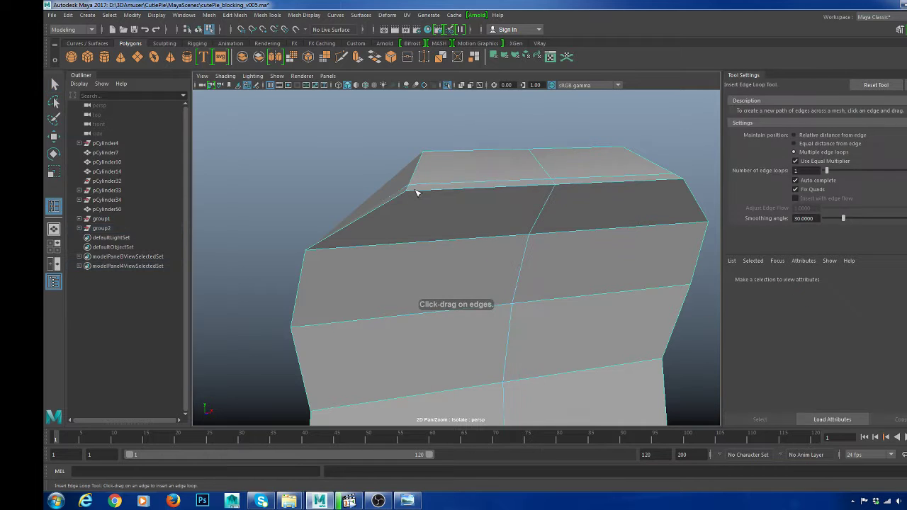
click(416, 193)
key(ctrl+z)
key(w)
right_drag(516, 183, 610, 159)
- Reset the Insert Edge Loop options to relative distance and add supporting loops along both sides of the cutout's inner surface
click(586, 170)
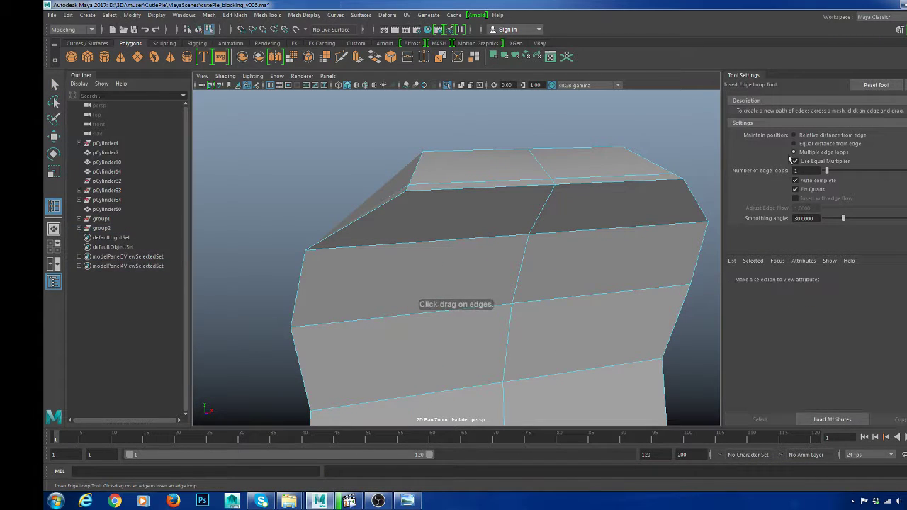
click(877, 86)
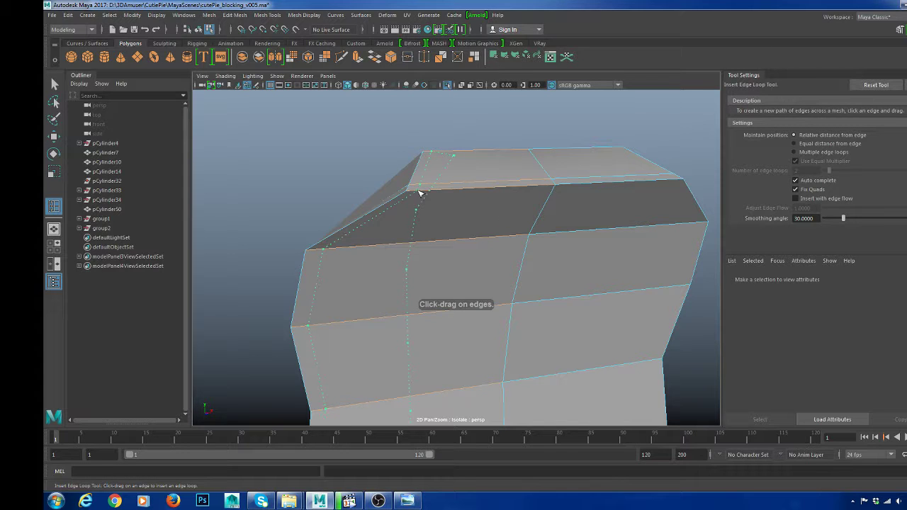
drag(420, 193, 432, 193)
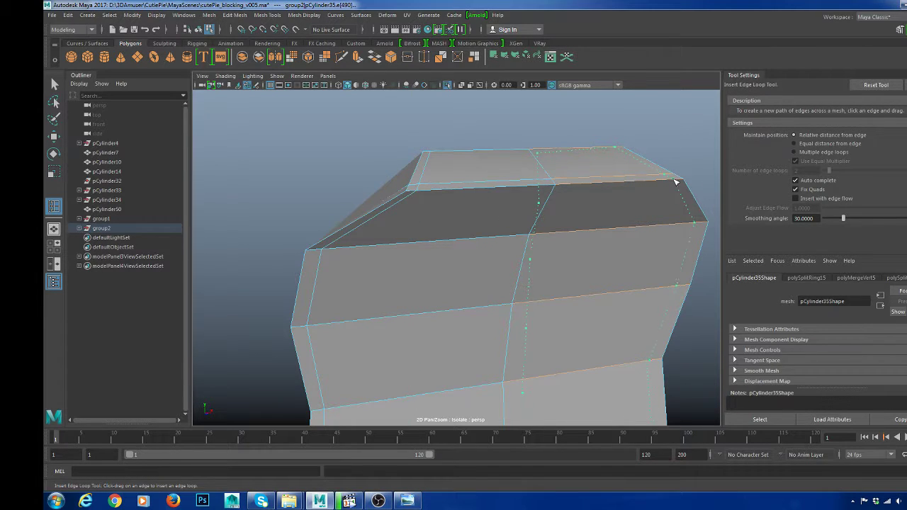
alt+drag(438, 258, 430, 242)
key(w)
- Cut a supporting edge across the tip's inner face with Multi-Cut, just below its top edge, from corner to corner
scroll(427, 233, up, 5)
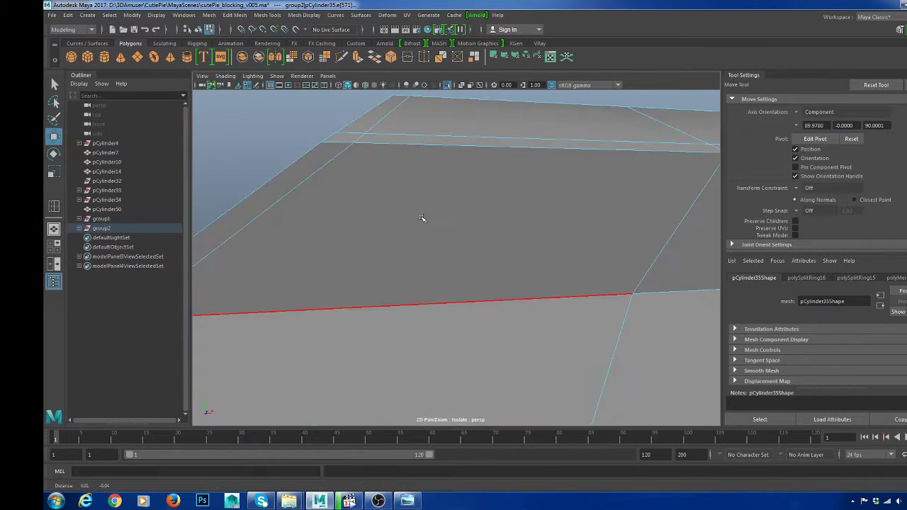
alt+middle_drag(422, 217, 424, 171)
right_drag(424, 170, 452, 147)
alt+drag(449, 147, 456, 210)
shift+right_drag(518, 176, 462, 178)
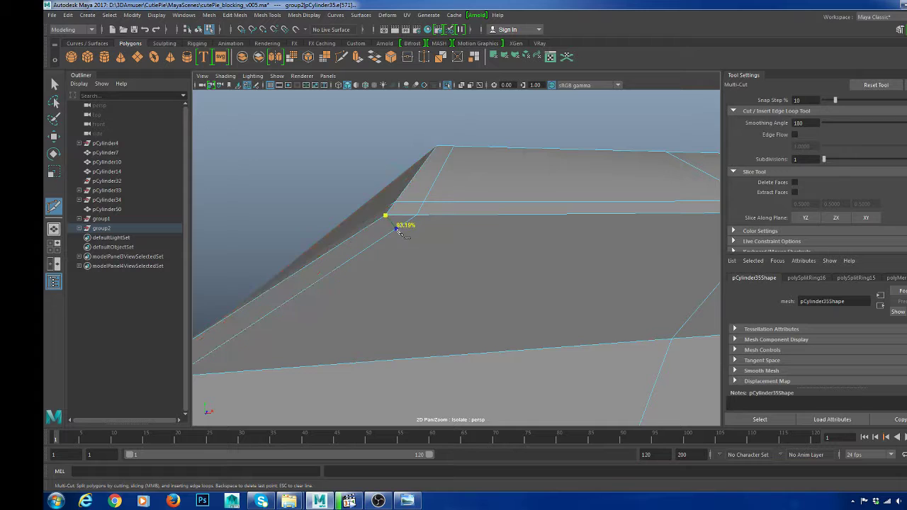
scroll(411, 239, down, 4)
alt+middle_drag(411, 239, 256, 243)
alt+middle_drag(658, 246, 584, 245)
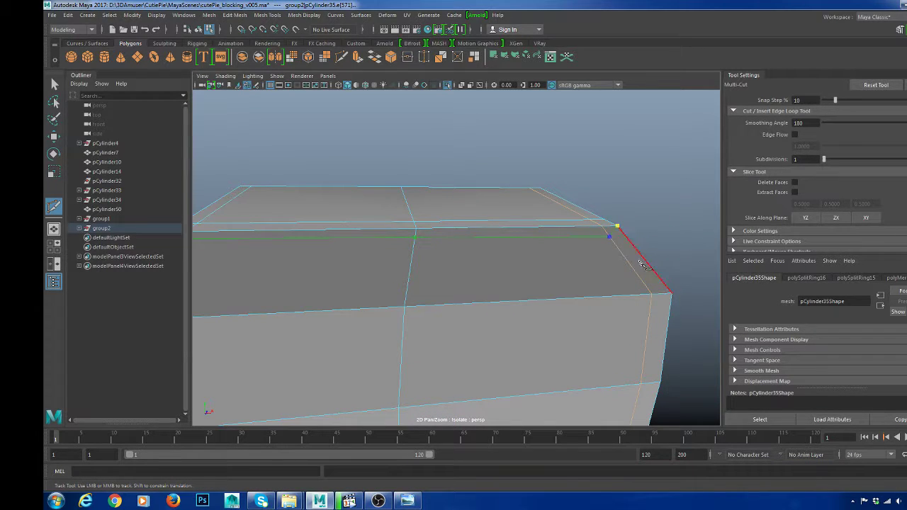
right_click(642, 263)
scroll(643, 265, down, 5)
- Cut a matching supporting edge across the other cutout tip's inner face with Multi-Cut, just below its top edge
alt+drag(641, 264, 626, 285)
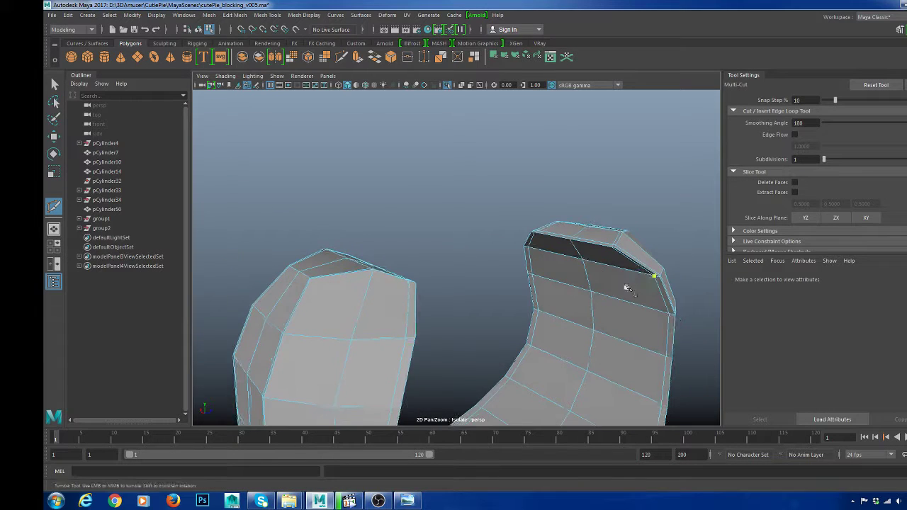
alt+drag(588, 257, 452, 231)
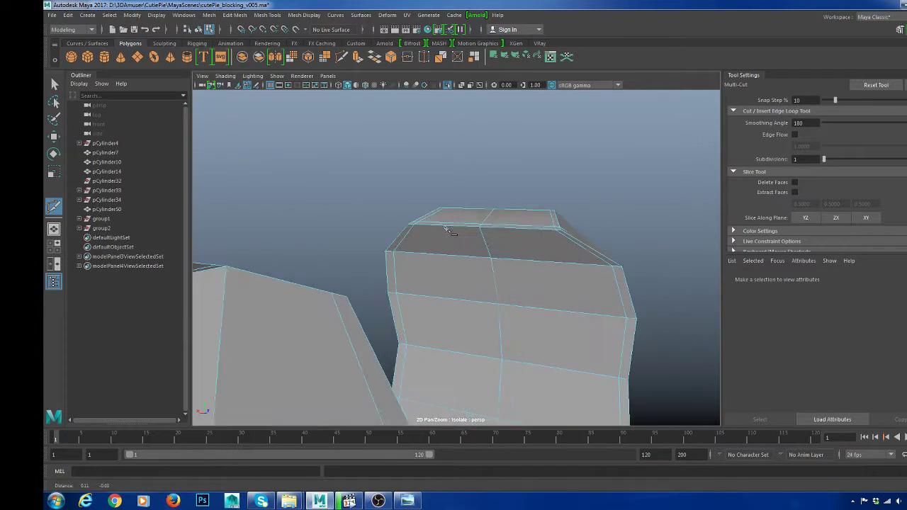
scroll(552, 302, up, 3)
alt+drag(550, 301, 435, 241)
scroll(433, 239, up, 3)
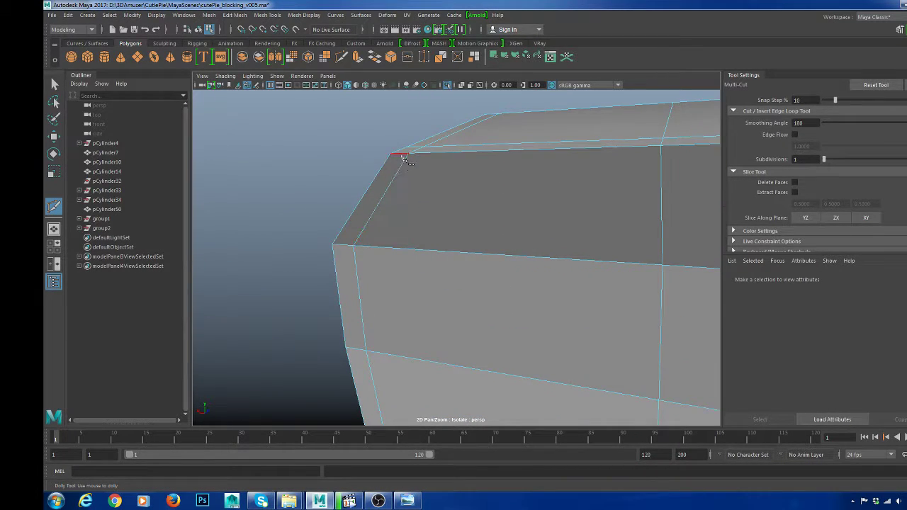
scroll(401, 170, down, 3)
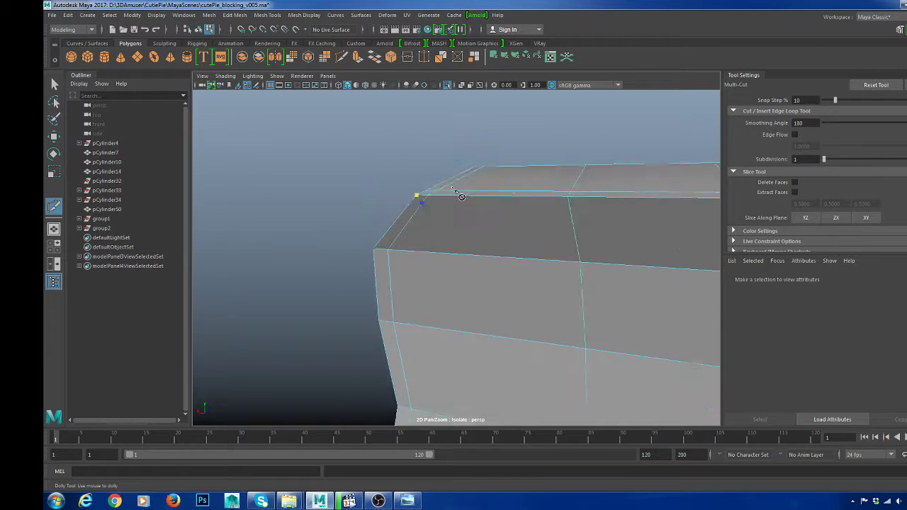
alt+drag(456, 190, 399, 208)
scroll(535, 214, up, 3)
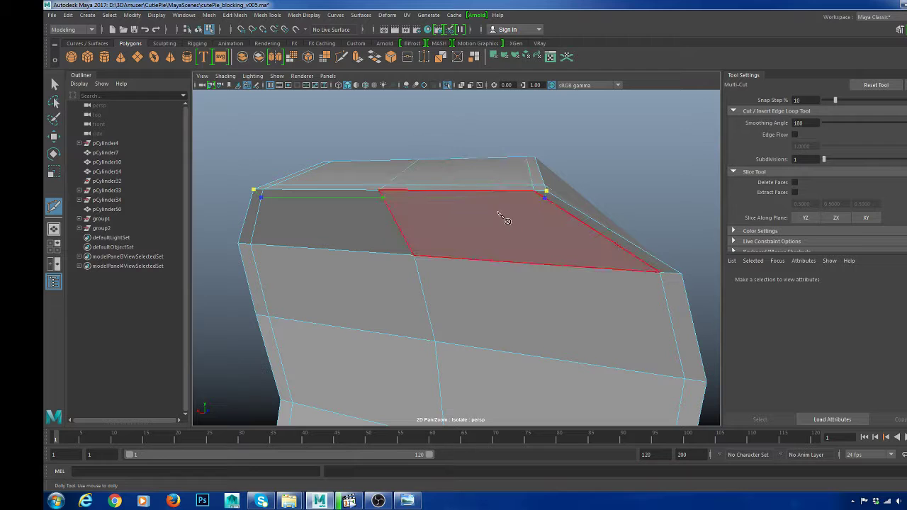
key(Return)
- Delete the redundant short edges at the corners of the cutout tips' top faces
key(w)
click(533, 176)
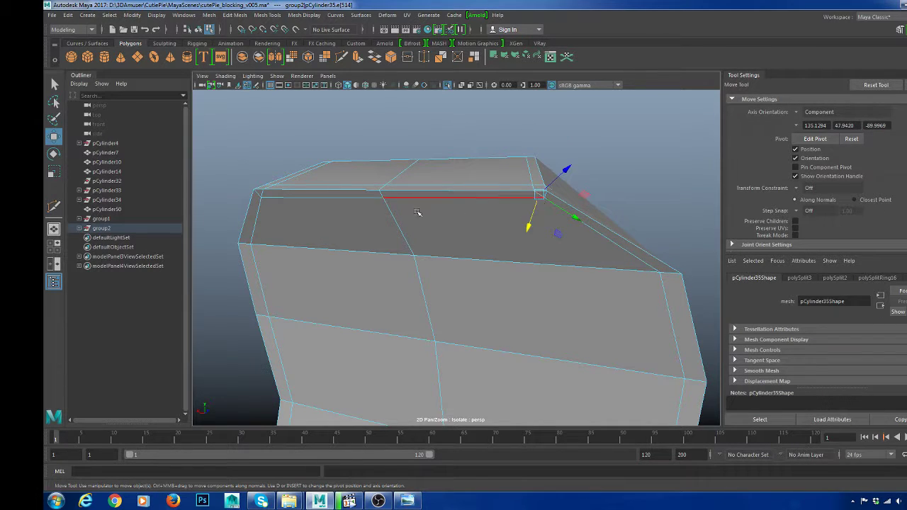
shift+right_drag(305, 161, 360, 150)
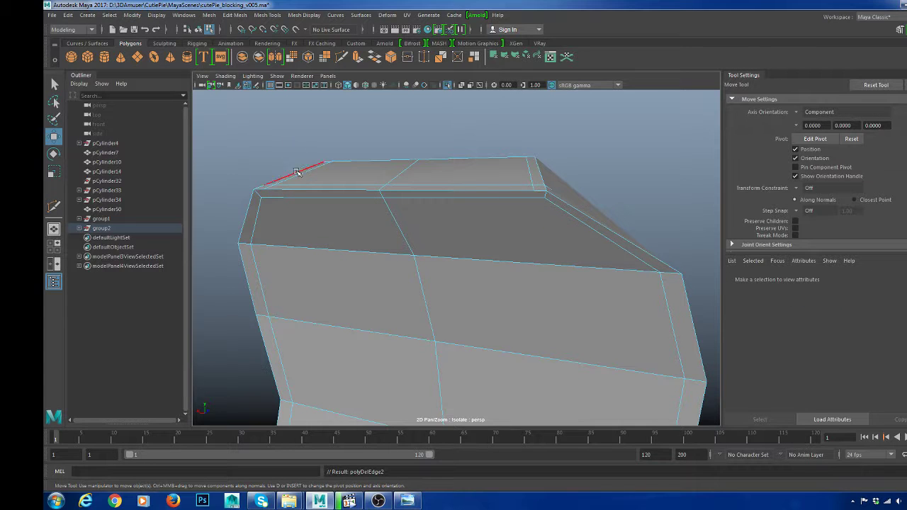
alt+drag(297, 177, 369, 205)
alt+middle_drag(496, 314, 431, 245)
scroll(456, 271, up, 5)
click(355, 174)
scroll(418, 273, down, 5)
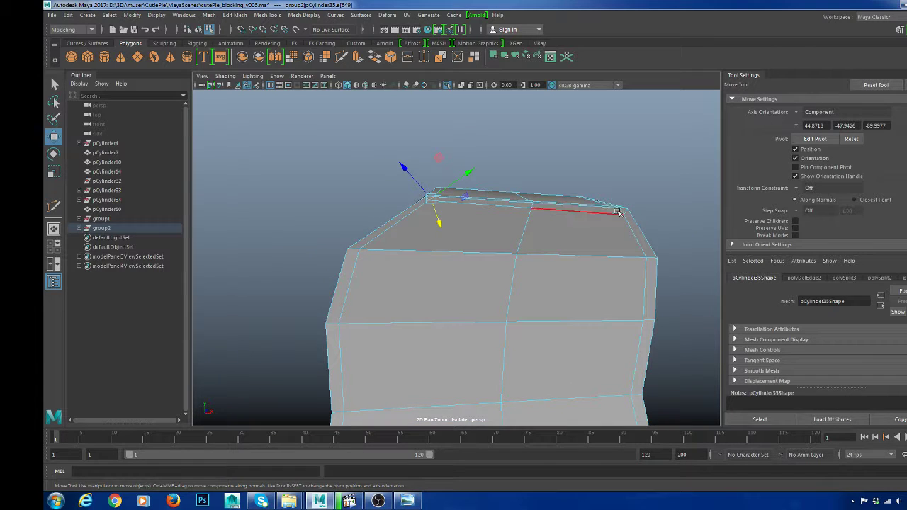
shift+right_drag(625, 211, 580, 223)
alt+drag(577, 220, 437, 162)
click(437, 147)
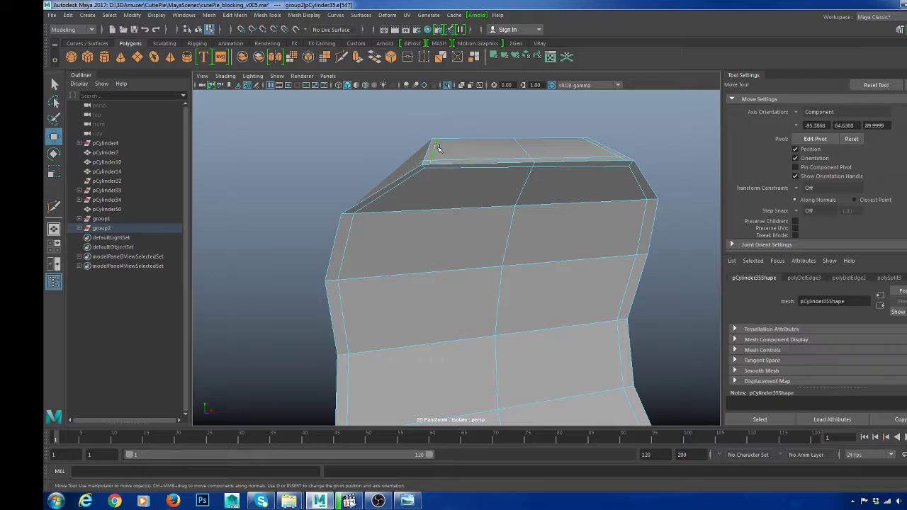
shift+right_drag(625, 132, 596, 146)
- Preview the upper arm smoothed and examine the shoulder cutout and its tips
right_drag(482, 231, 517, 189)
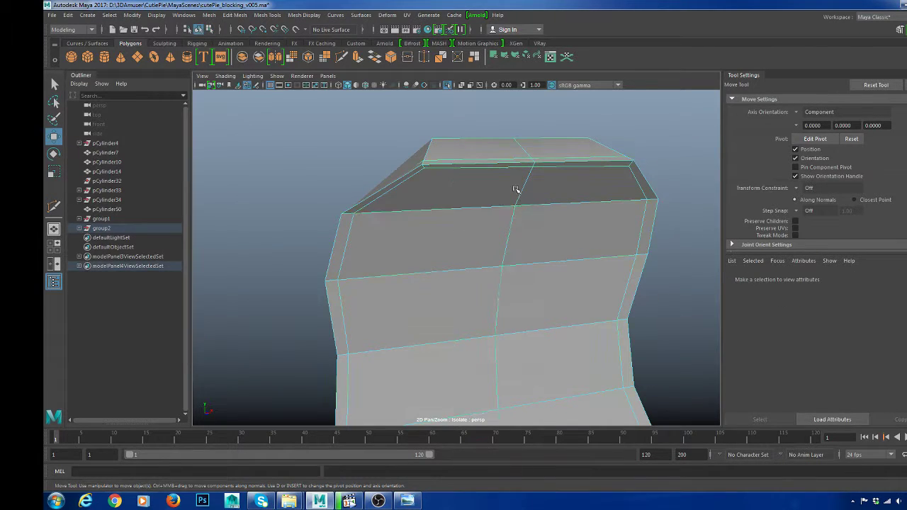
key(3)
scroll(544, 172, down, 5)
click(545, 179)
scroll(548, 195, down, 5)
alt+drag(548, 196, 560, 261)
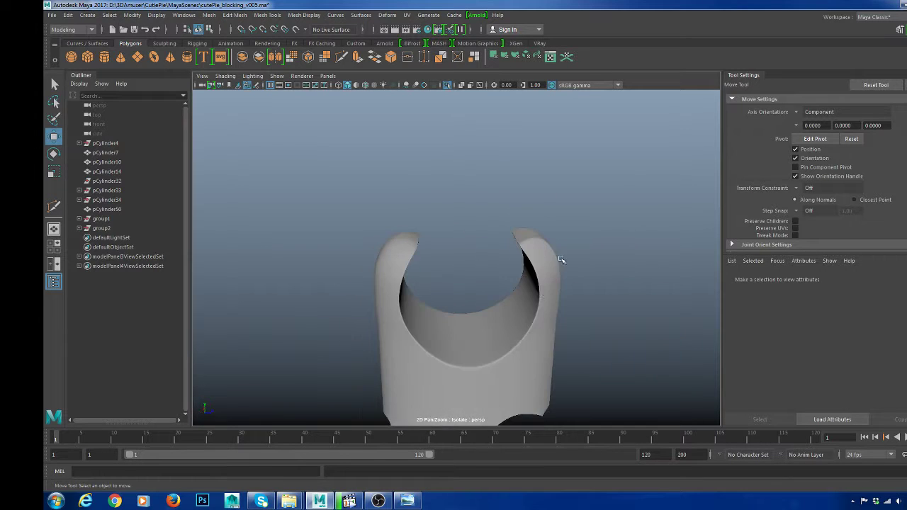
alt+middle_drag(567, 287, 544, 262)
alt+drag(544, 263, 506, 266)
click(508, 285)
click(587, 326)
click(506, 281)
- Bridge the edges at the open bottom of the notch on the upper arm's lower end to form a narrow strip
right_drag(454, 264, 437, 223)
click(406, 258)
alt+drag(486, 286, 458, 269)
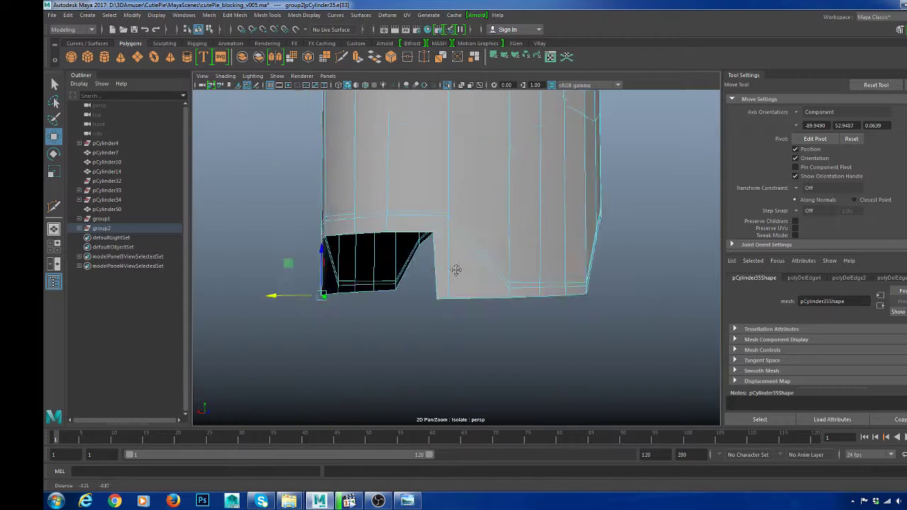
shift+right_drag(468, 264, 496, 360)
- Bridge the two side edges of the lower notch to form a flat face across it
alt+drag(466, 300, 472, 220)
click(510, 231)
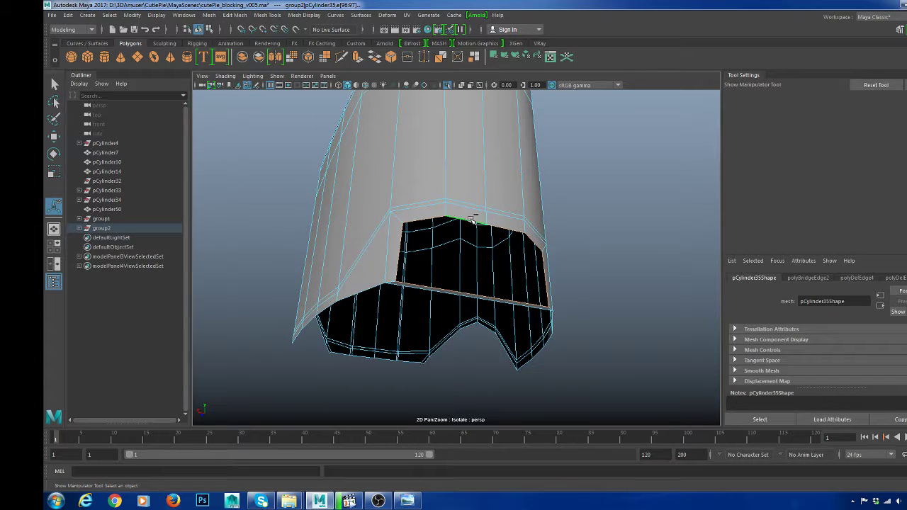
shift+right_drag(621, 236, 609, 343)
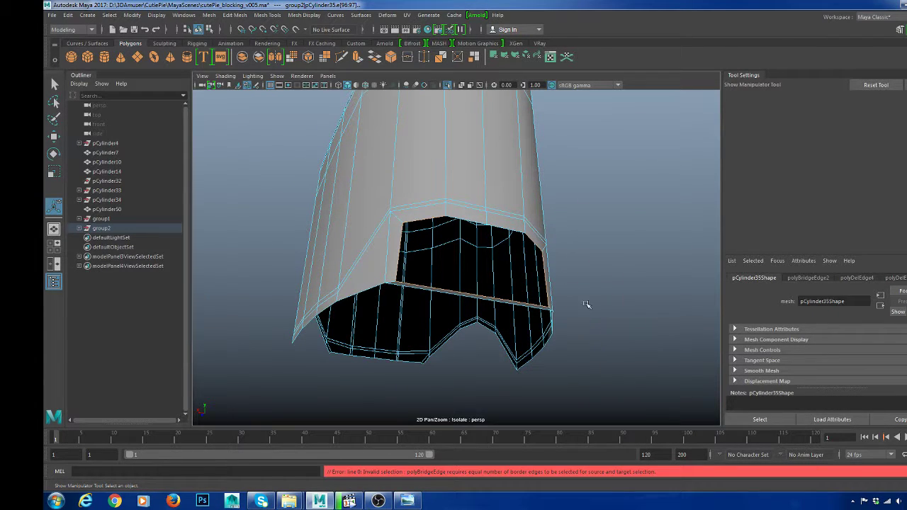
shift+right_drag(613, 235, 614, 238)
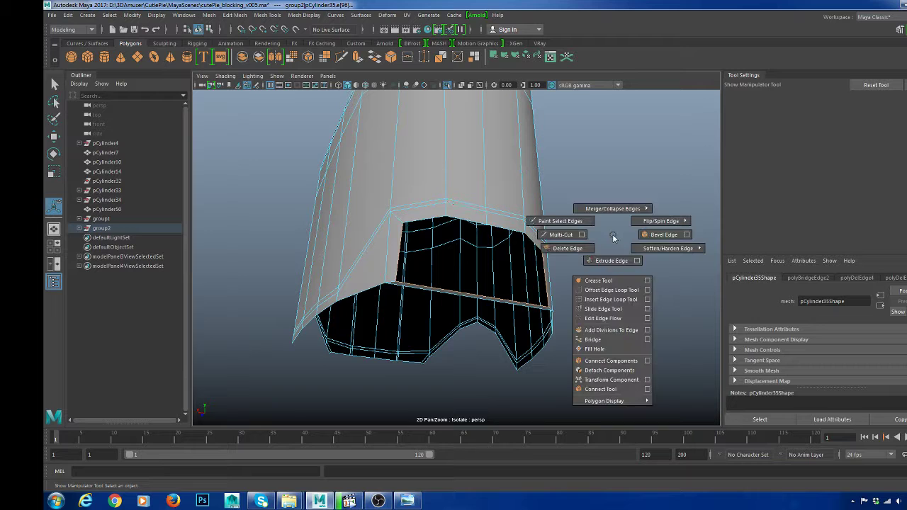
shift+right_drag(604, 326, 603, 338)
alt+drag(524, 284, 493, 321)
shift+right_drag(642, 252, 637, 298)
shift+right_drag(637, 362, 637, 362)
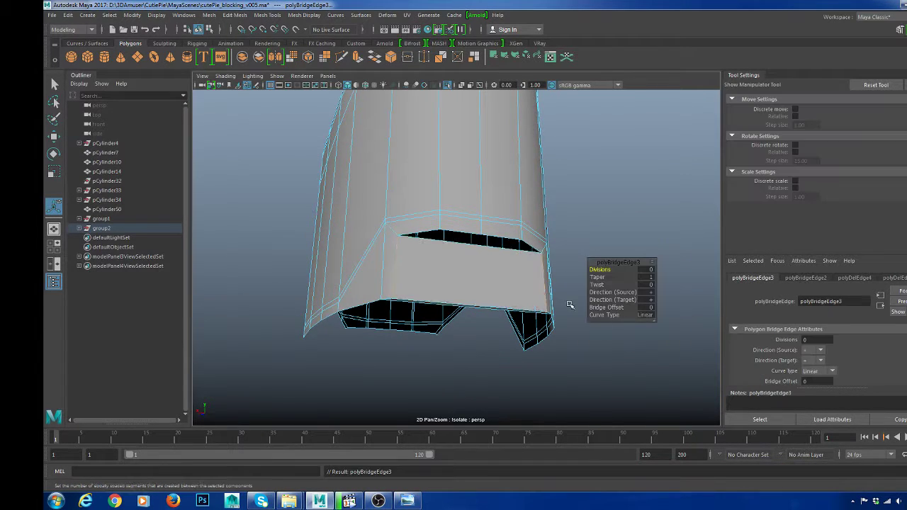
- Fill the remaining hole between the bridged face and the upper rim of the notch
alt+drag(571, 304, 520, 259)
key(q)
click(510, 230)
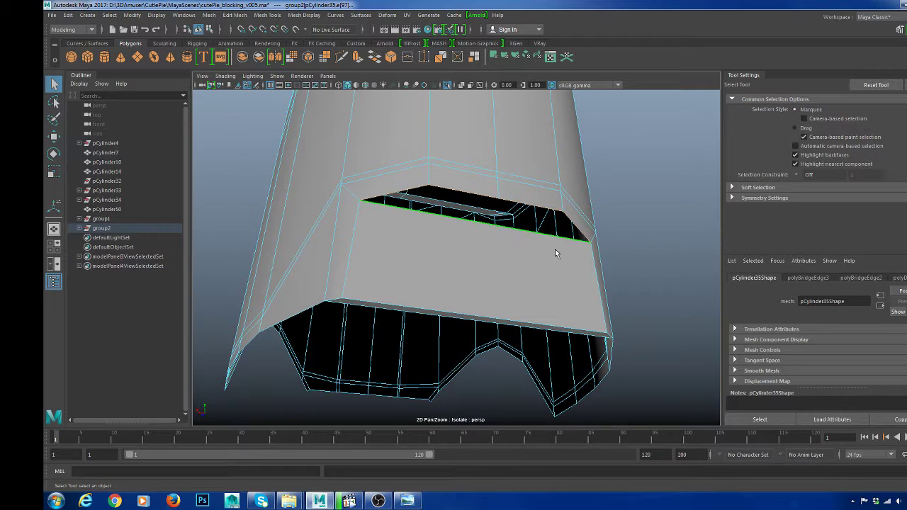
shift+right_drag(657, 231, 650, 353)
alt+drag(574, 276, 517, 208)
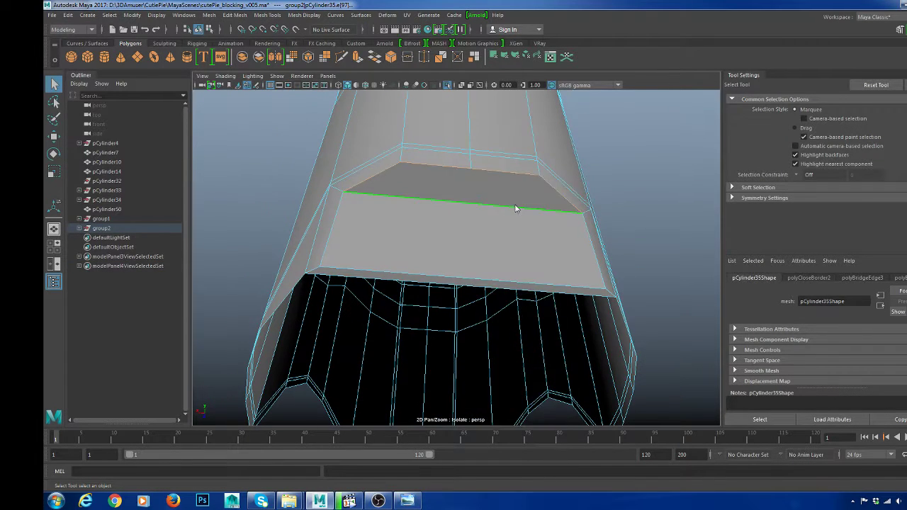
- Insert one centred edge loop through the notch's bridged face and extend it across the filled face to the rim with Multi-Cut
mouse_move(517, 208)
right_down()
mouse_move(550, 178)
mouse_move(512, 207)
right_up()
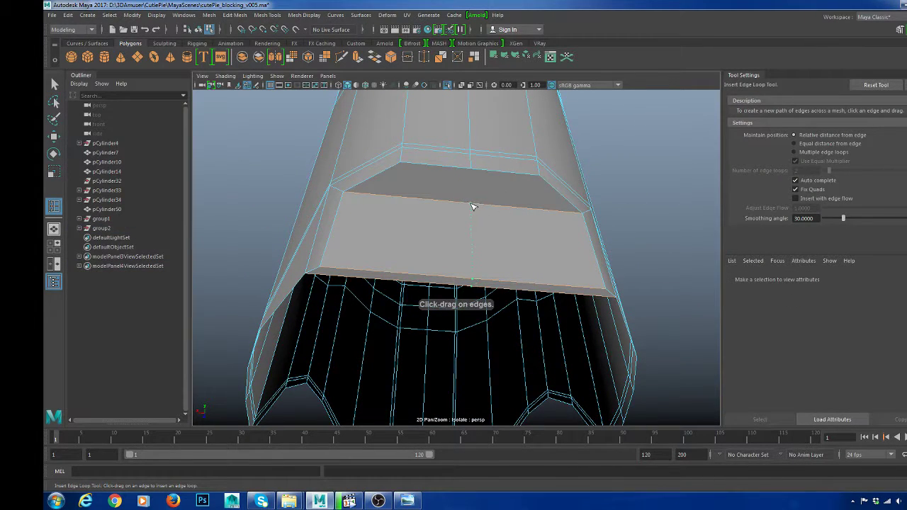
key(F8)
key(w)
shift+right_drag(530, 155, 513, 169)
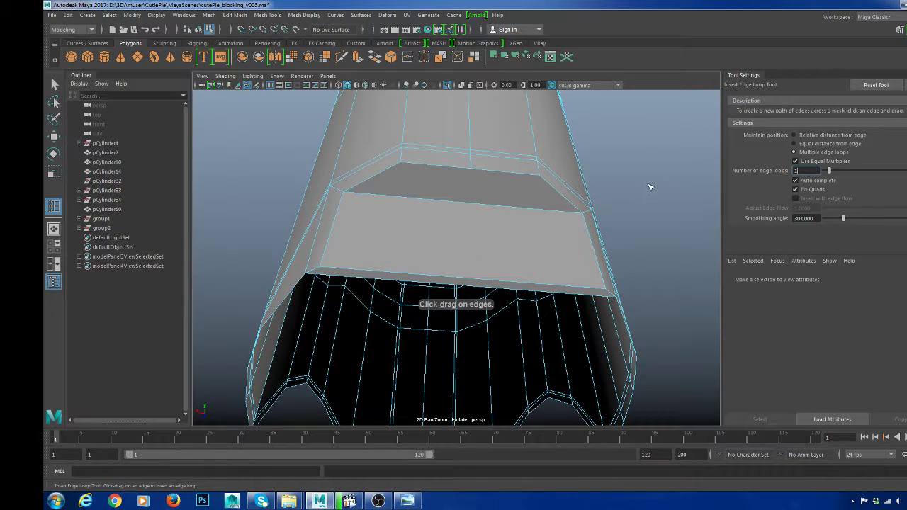
click(471, 204)
key(w)
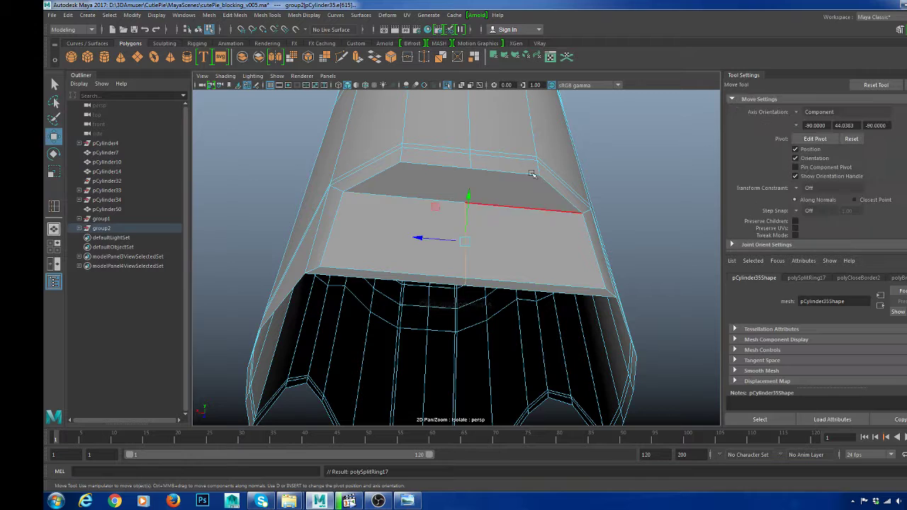
right_drag(533, 173, 479, 148)
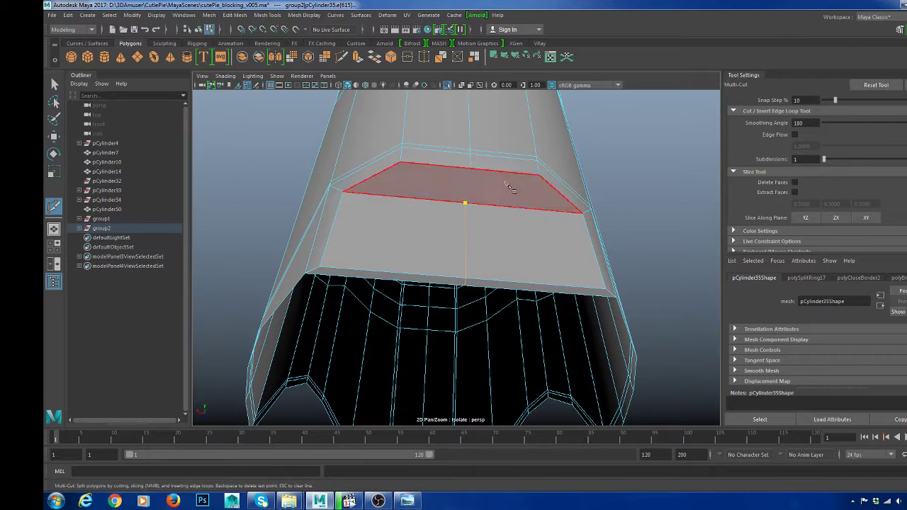
key(w)
- Preview the closed notch smoothed, examine its shape, and return the upper arm to unsmoothed display
right_drag(460, 191, 503, 131)
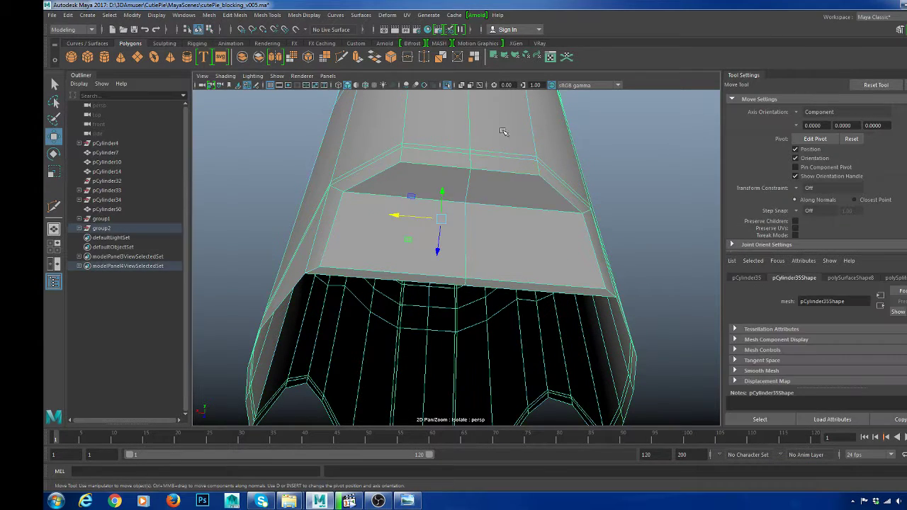
key(3)
click(633, 198)
alt+right_drag(634, 199, 517, 212)
alt+drag(517, 213, 583, 226)
click(463, 252)
key(1)
alt+right_drag(463, 251, 496, 251)
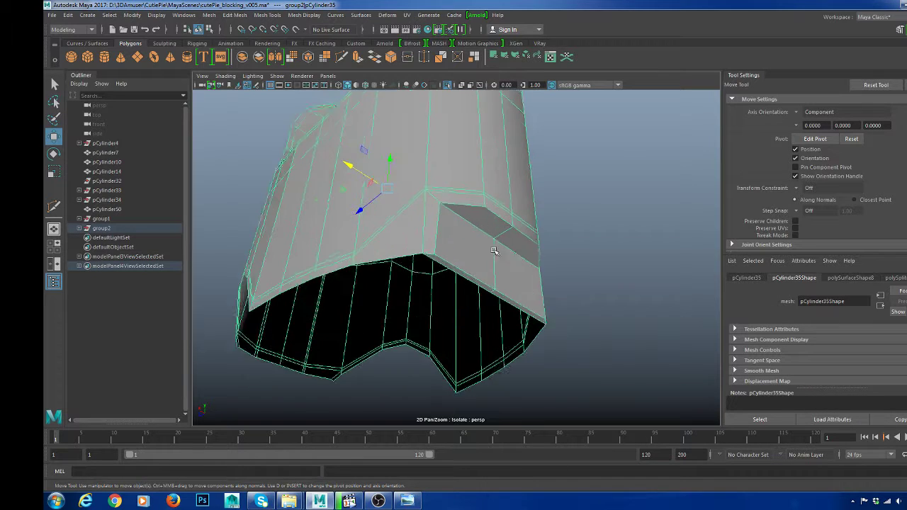
- Select the opposing open border edges at the upper arm's lower end and bridge them to close the underside
alt+drag(496, 251, 504, 268)
alt+middle_drag(503, 267, 550, 211)
right_drag(567, 210, 569, 190)
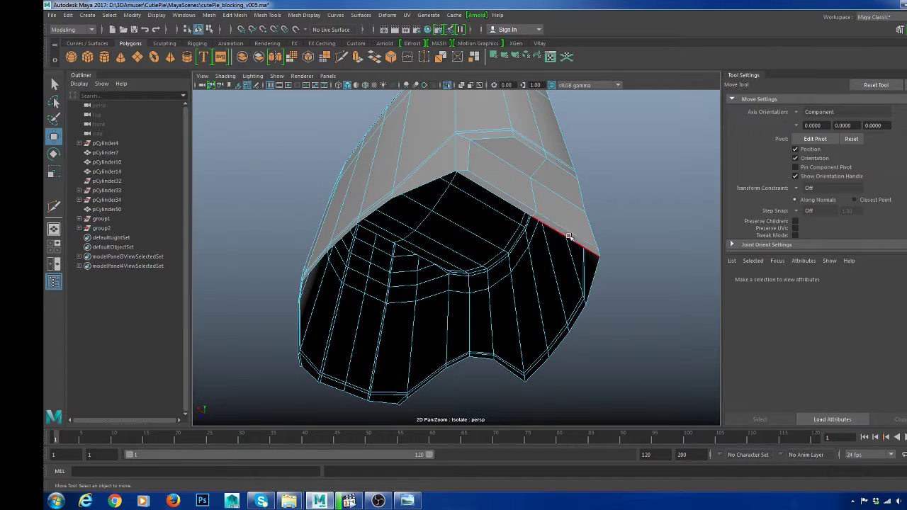
click(568, 236)
scroll(522, 247, down, 4)
ctrl+drag(550, 232, 419, 237)
scroll(418, 236, up, 4)
alt+middle_drag(418, 237, 516, 296)
alt+drag(466, 218, 461, 218)
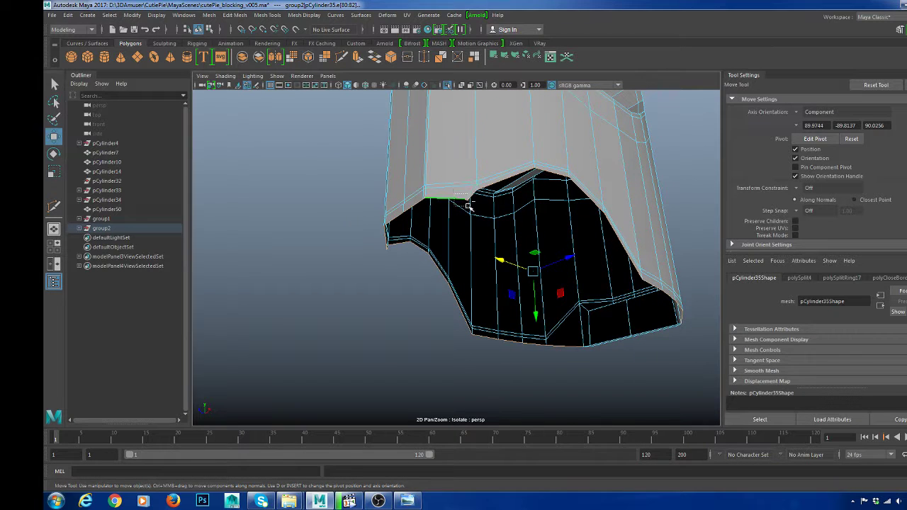
key(ctrl+z)
alt+drag(415, 224, 496, 238)
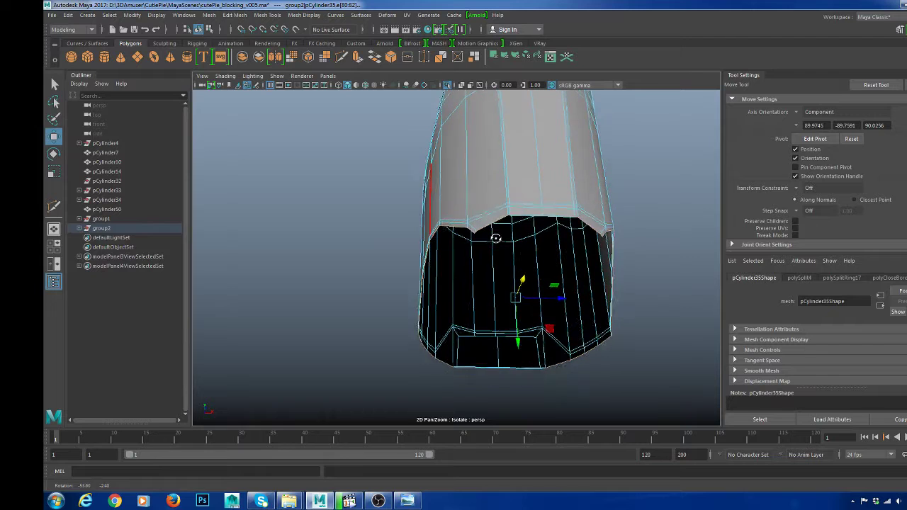
shift+right_drag(643, 178, 641, 283)
alt+drag(544, 228, 505, 183)
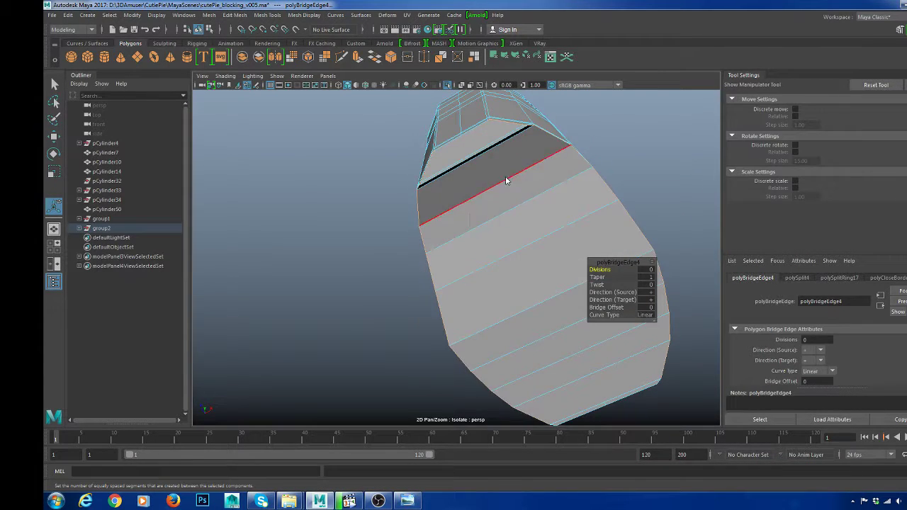
right_drag(506, 180, 560, 151)
alt+drag(560, 149, 448, 168)
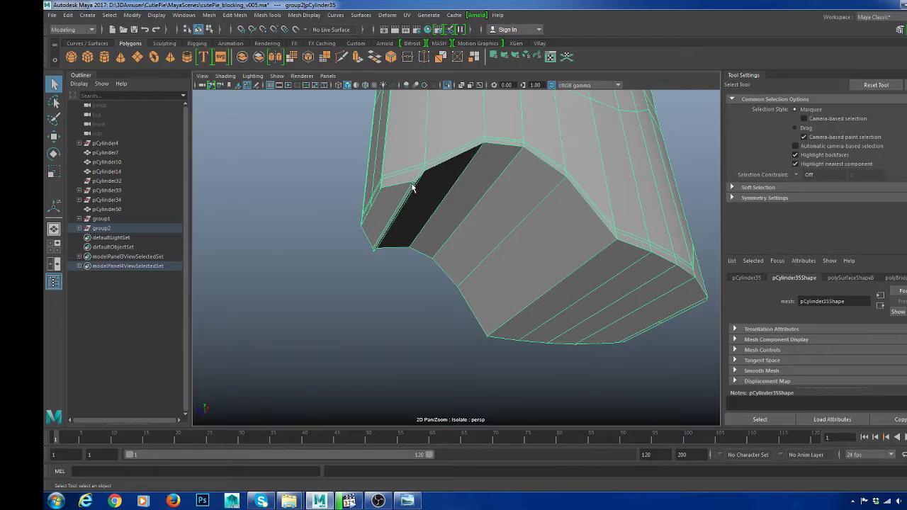
- Insert one centred edge loop lengthwise through the bridged faces of the upper arm's underside
alt+drag(526, 308, 496, 229)
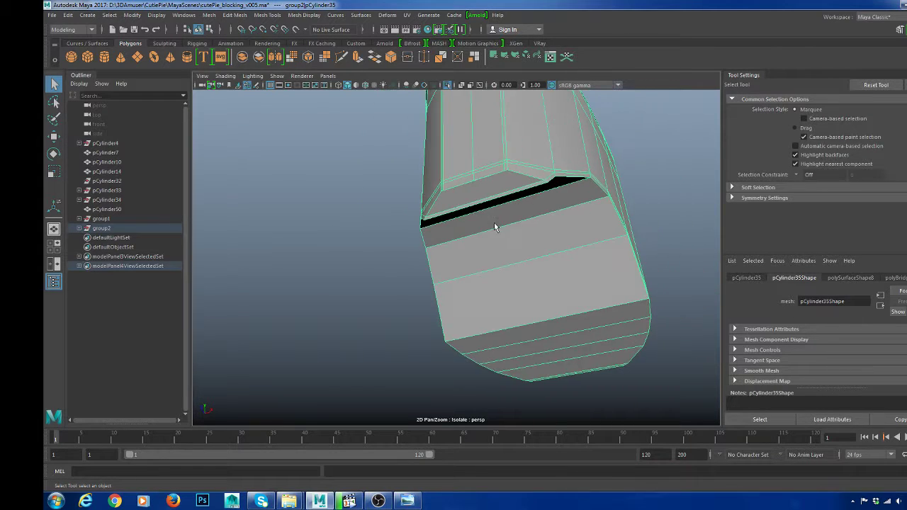
alt+right_drag(496, 229, 538, 228)
shift+right_drag(528, 167, 505, 198)
alt+drag(506, 201, 541, 257)
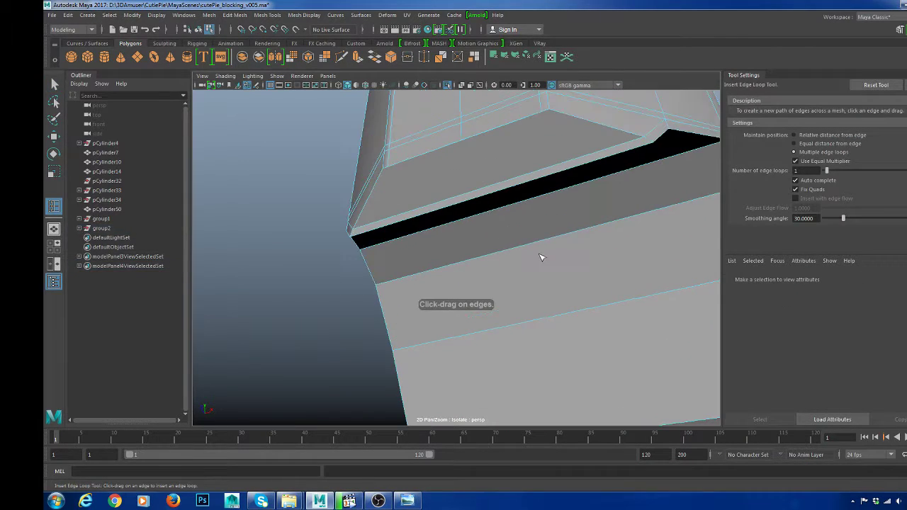
click(517, 247)
key(w)
- Try to merge the centre vertices where the bridged underside meets the closed notch
right_drag(542, 160, 498, 150)
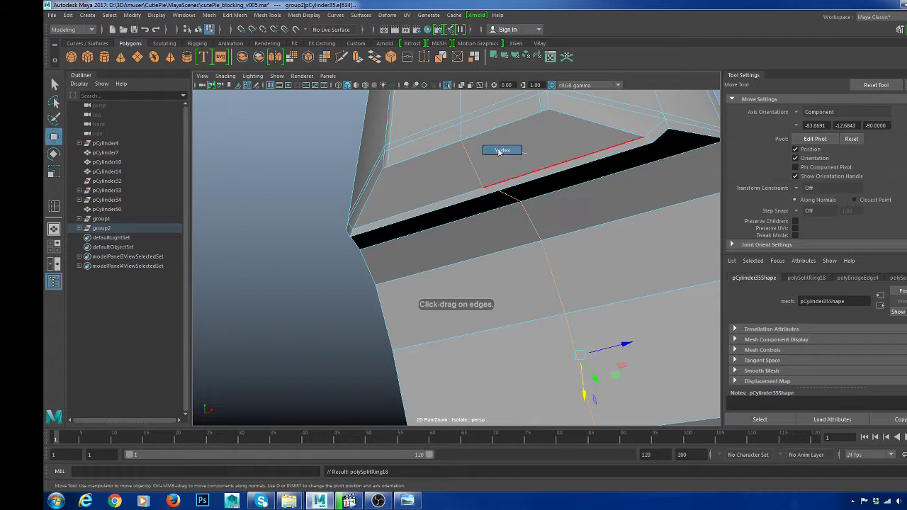
alt+drag(496, 151, 504, 209)
click(521, 202)
shift+right_drag(570, 206, 563, 131)
scroll(482, 227, up, 3)
key(ctrl+z)
- Return to object mode and examine the whole upper arm from below and around its closed end
right_drag(506, 215, 543, 192)
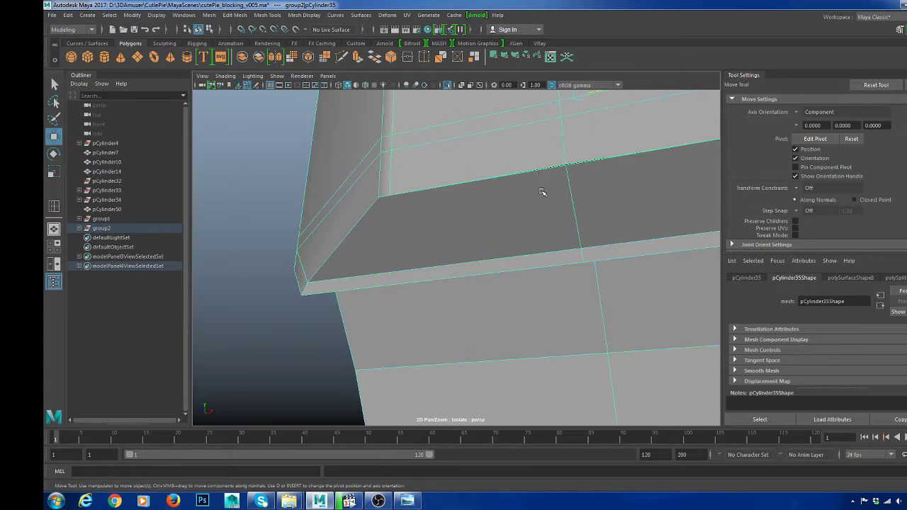
scroll(543, 192, down, 4)
alt+drag(540, 205, 506, 197)
alt+drag(528, 148, 492, 243)
scroll(512, 209, down, 5)
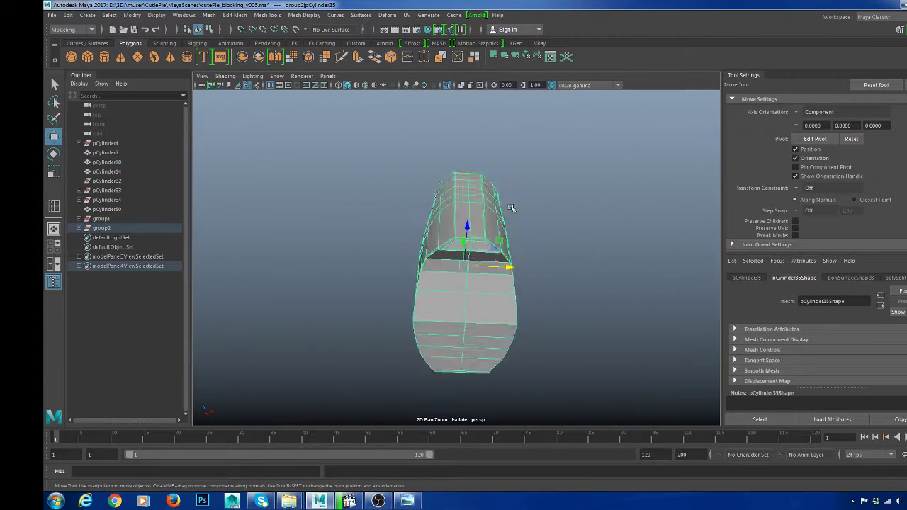
alt+drag(511, 208, 496, 330)
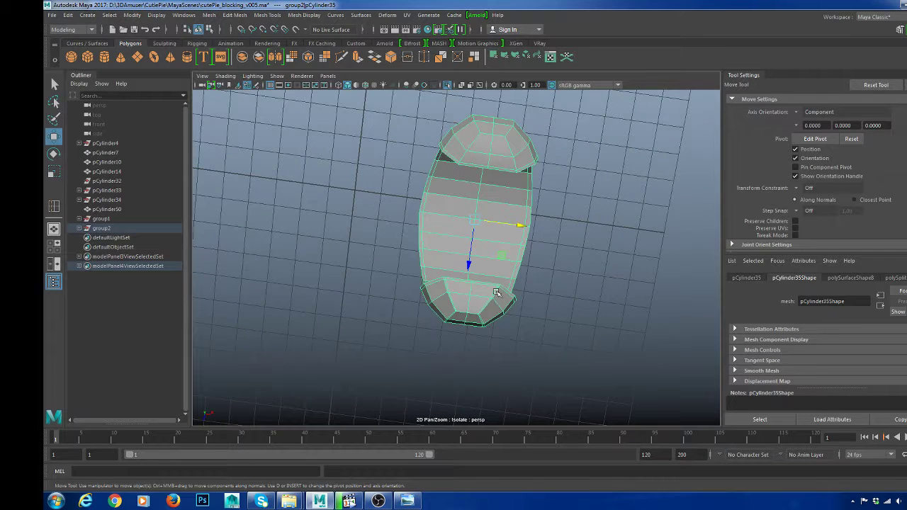
- Delete the extra edge at the corner of the notch at the upper arm's lower end
alt+drag(498, 291, 471, 306)
scroll(470, 305, up, 5)
key(F10)
click(411, 273)
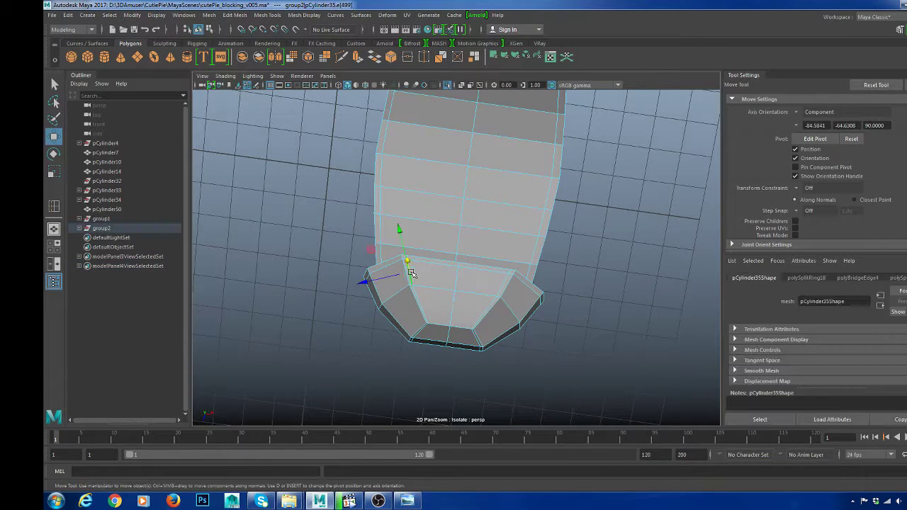
right_drag(622, 239, 517, 265)
alt+drag(517, 265, 517, 225)
alt+right_drag(517, 226, 542, 296)
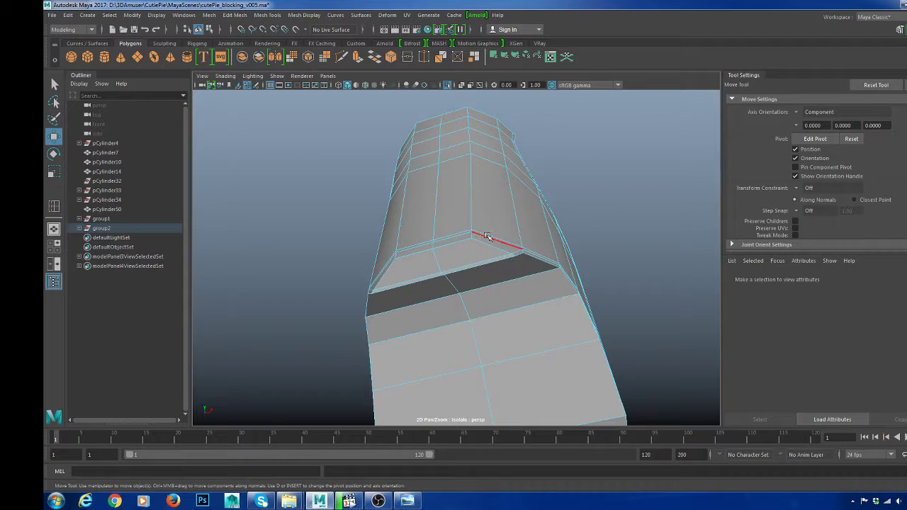
- Preview the upper arm smoothed and examine the closed notch from below
key(F8)
key(3)
click(610, 213)
alt+right_drag(609, 212, 568, 250)
alt+drag(568, 250, 492, 298)
scroll(505, 273, up, 5)
- Return to the unsmoothed mesh and merge the doubled vertices at one corner of the notch's open-side edge
click(492, 297)
key(1)
key(F9)
scroll(496, 300, up, 5)
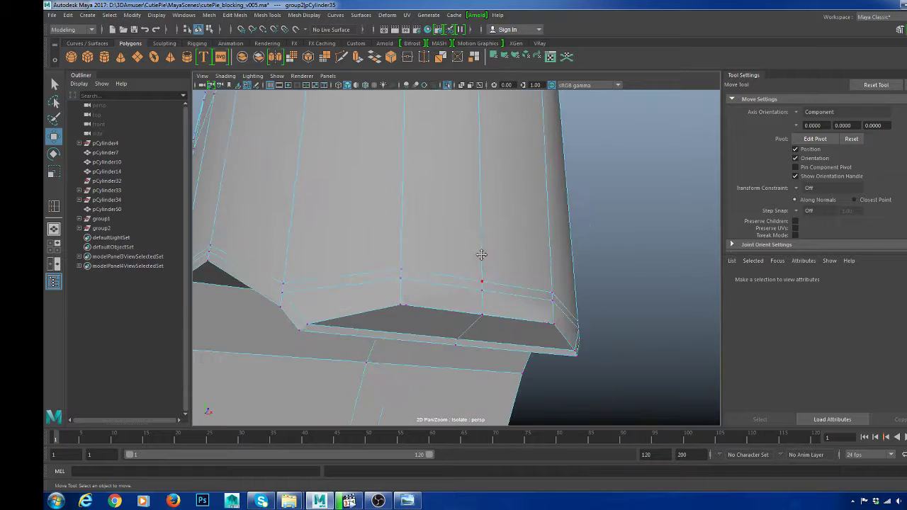
drag(397, 301, 399, 302)
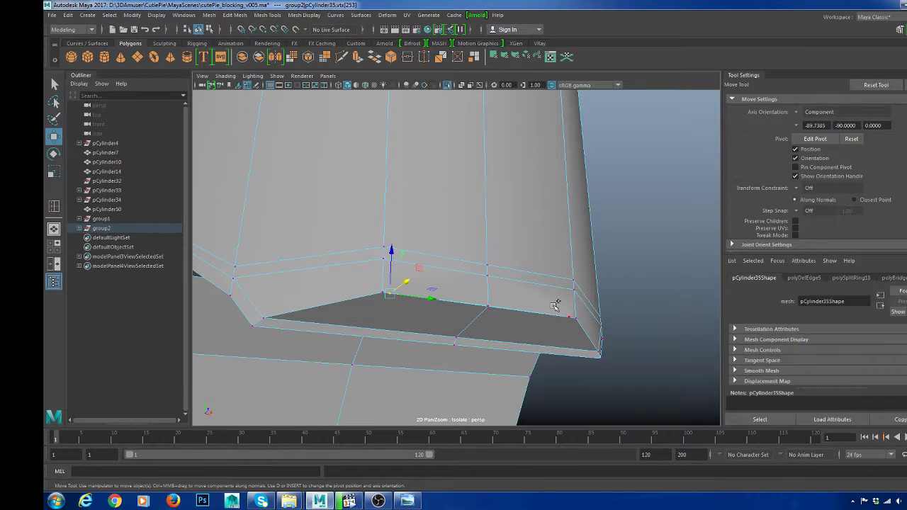
click(588, 338)
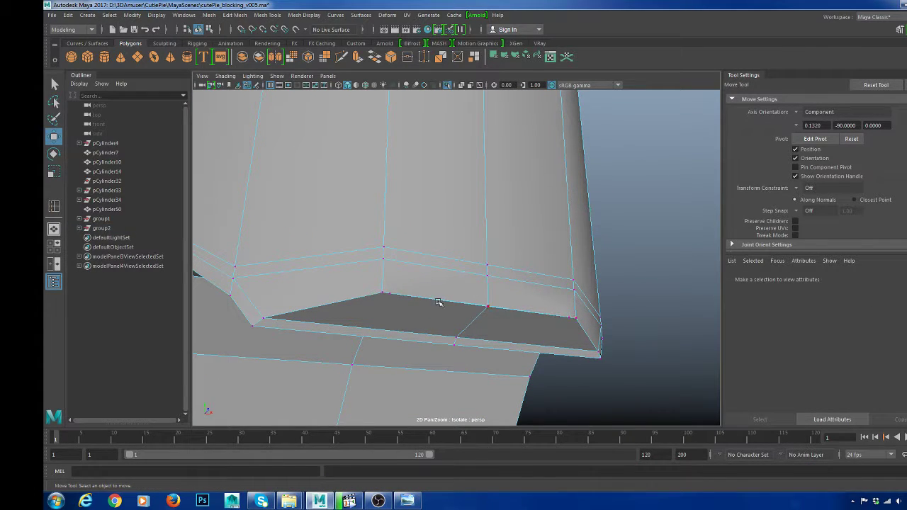
alt+drag(412, 299, 413, 283)
scroll(413, 283, up, 3)
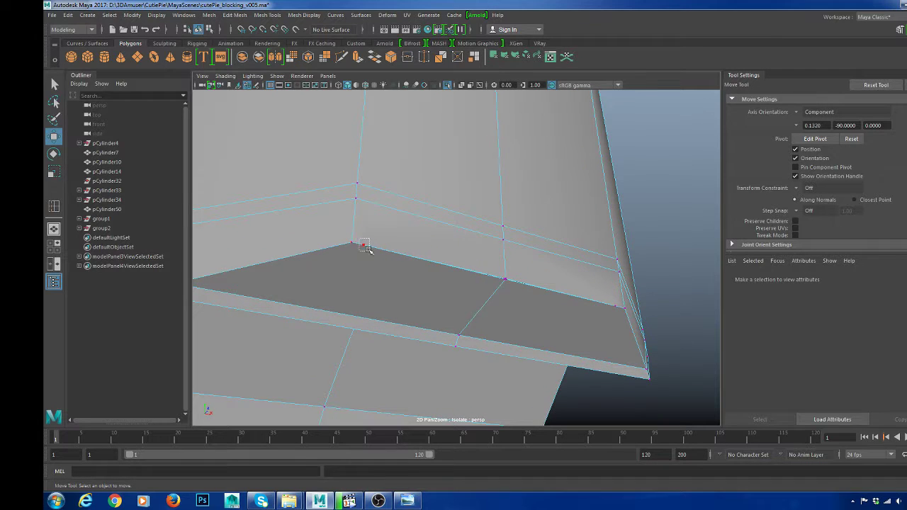
drag(365, 248, 365, 249)
shift+right_click(444, 225)
click(401, 238)
- Merge the doubled vertices at the opposite corner and at the centre of the same notch edge
drag(618, 311, 619, 311)
shift+right_drag(673, 263, 624, 279)
drag(500, 272, 522, 282)
shift+right_drag(585, 284, 575, 188)
- Preview the upper arm smoothed and check how the merged notch edge holds its shape
key(3)
click(652, 237)
alt+right_drag(652, 236, 550, 251)
alt+drag(551, 251, 500, 254)
click(499, 255)
key(1)
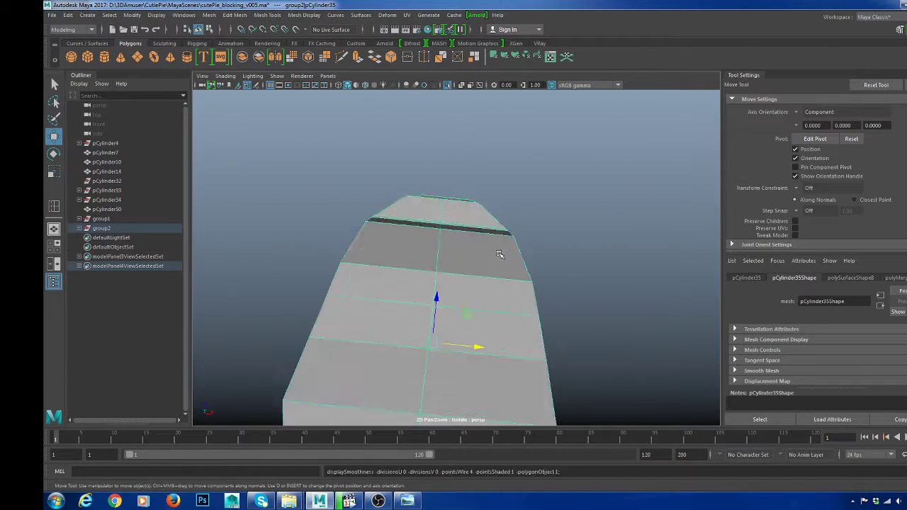
- Try to insert a lengthwise edge loop beside the notch's corner using the multiple edge loops setting
scroll(499, 255, up, 3)
alt+drag(411, 208, 380, 203)
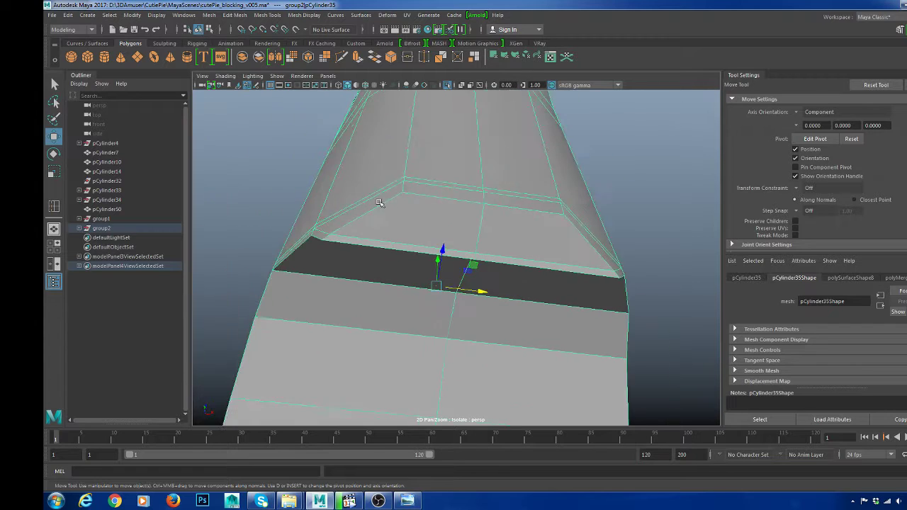
alt+right_drag(379, 203, 388, 218)
shift+right_drag(437, 194, 345, 226)
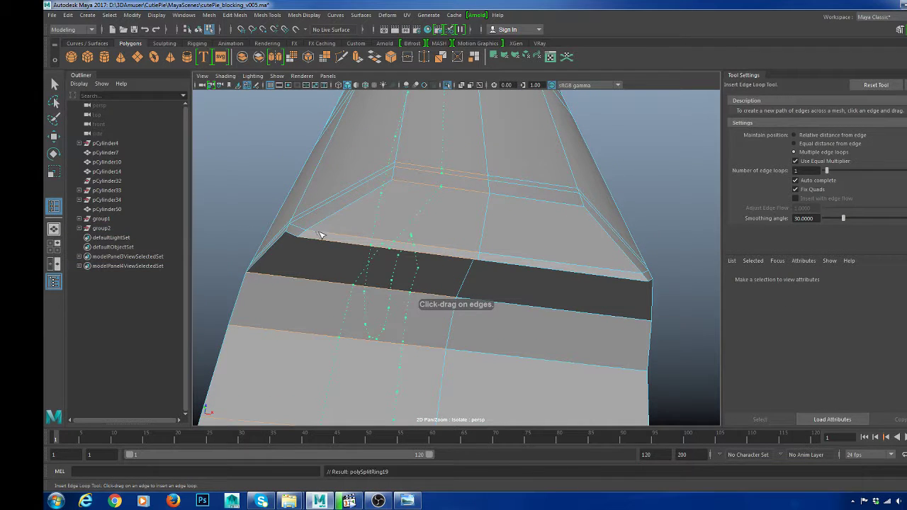
key(ctrl+z)
key(w)
- Reset the Insert Edge Loop tool and insert a lengthwise support loop close to each side of the upper arm
right_drag(472, 195, 537, 159)
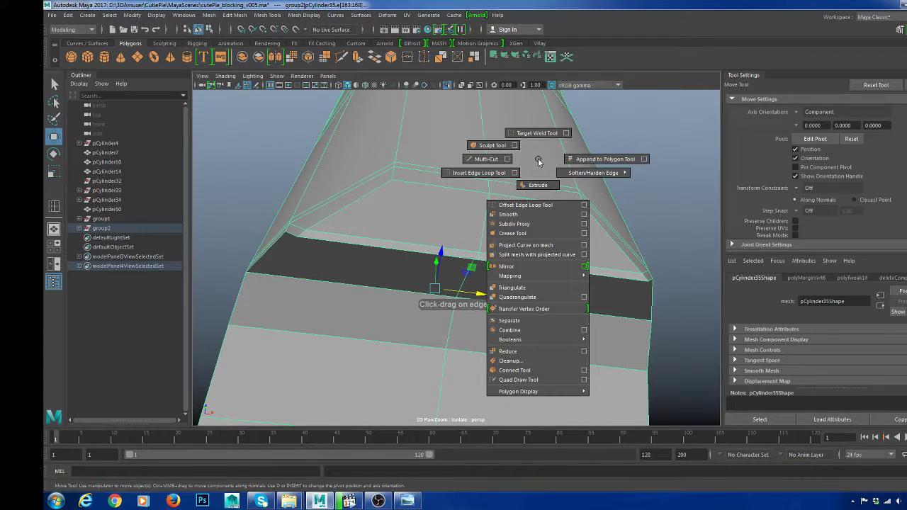
click(479, 173)
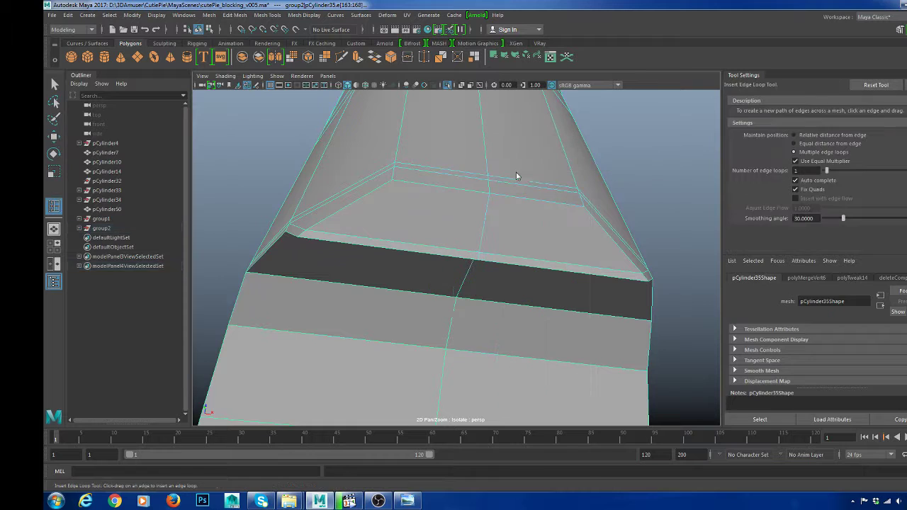
click(876, 86)
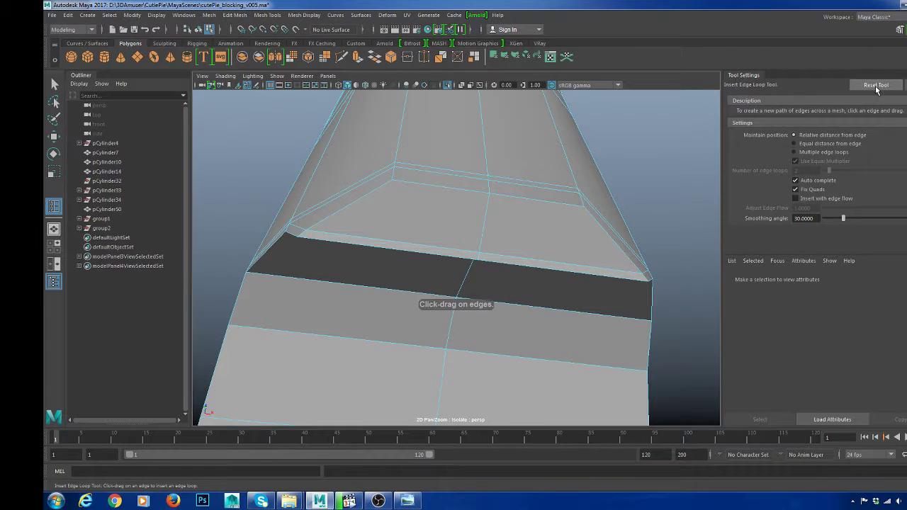
click(399, 184)
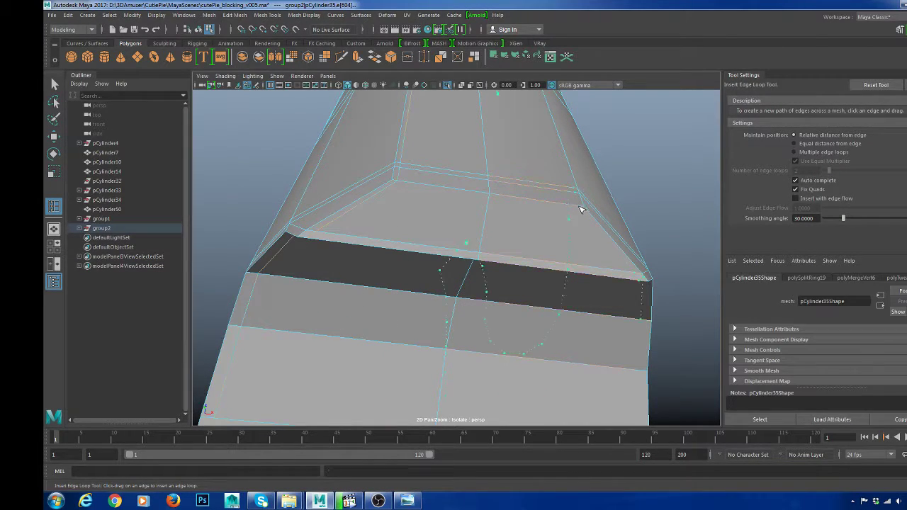
key(w)
- Cut a new edge with Multi-Cut across the notch face, joining its two corners just inside the narrow edge
scroll(460, 183, up, 4)
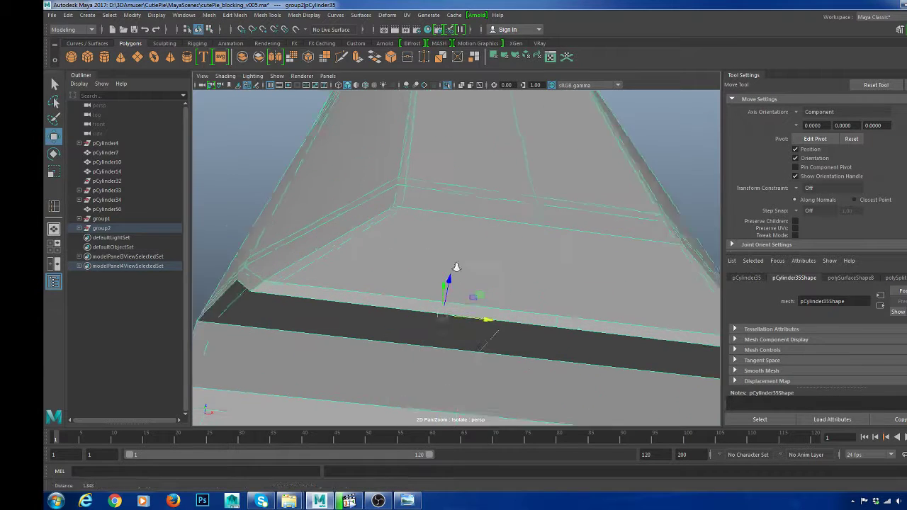
shift+right_click(463, 179)
click(411, 178)
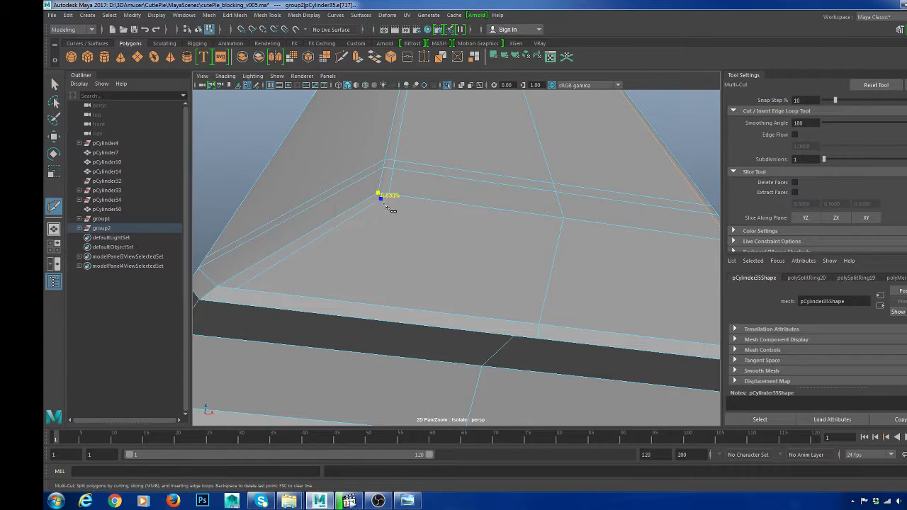
alt+middle_drag(659, 294, 446, 247)
alt+right_drag(446, 247, 541, 202)
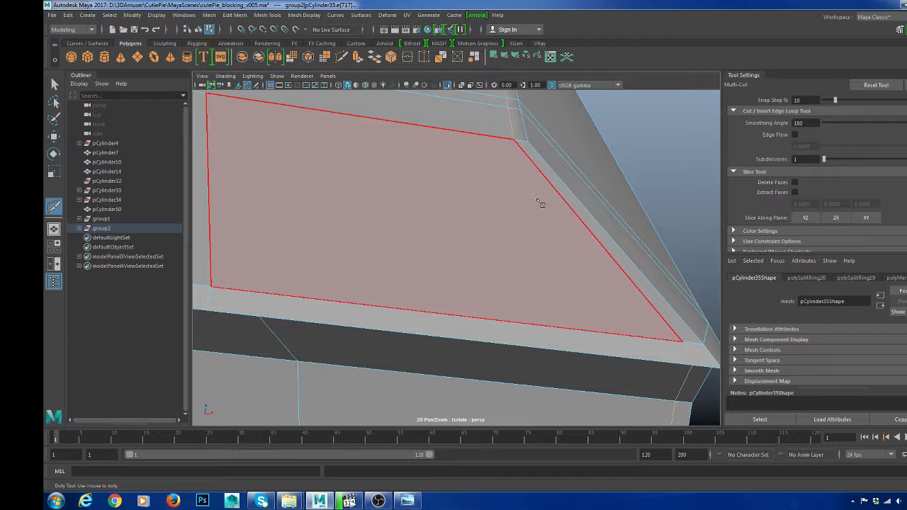
click(530, 144)
right_click(534, 200)
key(w)
- Delete the redundant edges running beside the new cut along the notch's narrow edge
click(520, 146)
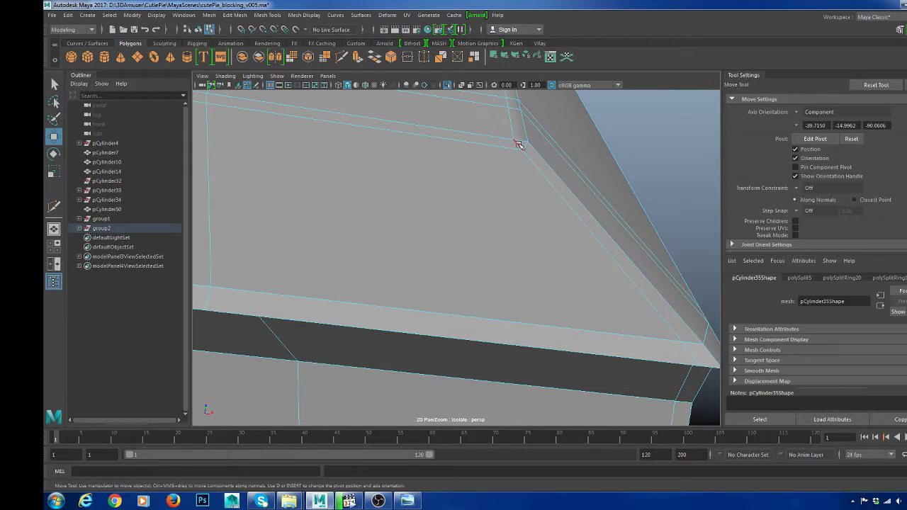
alt+right_drag(520, 144, 361, 182)
alt+middle_drag(361, 181, 467, 231)
alt+drag(467, 231, 556, 284)
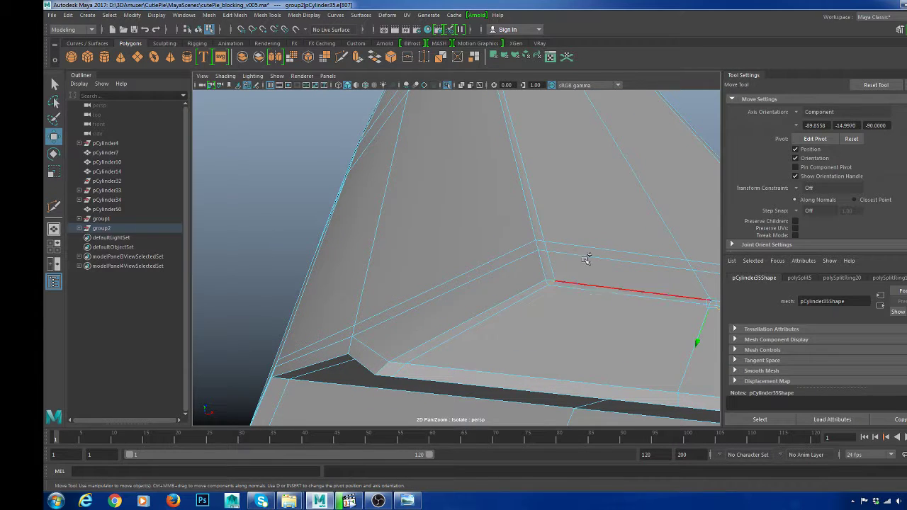
shift+right_drag(589, 260, 507, 277)
- Examine the upper arm's underside and the corner of the notch at its opposite end
alt+drag(504, 311, 506, 271)
alt+middle_drag(506, 271, 523, 159)
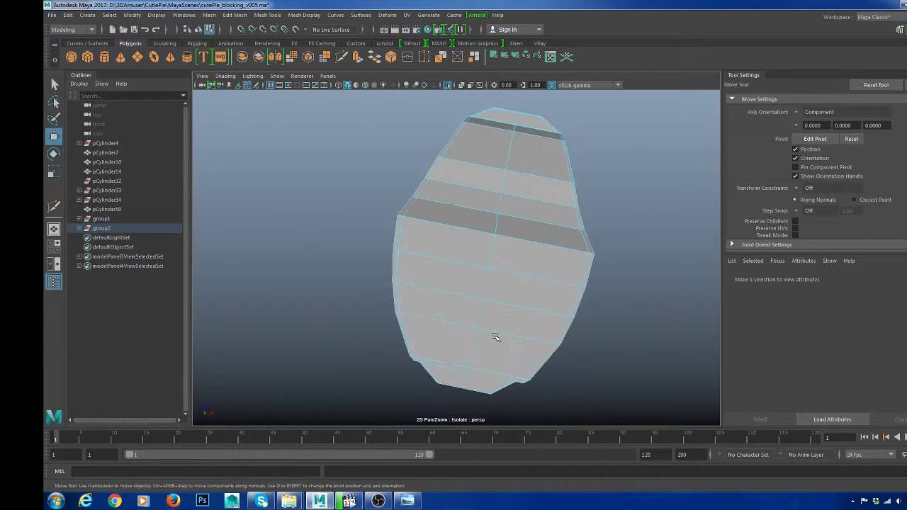
alt+middle_drag(494, 336, 495, 260)
alt+right_drag(495, 260, 552, 348)
alt+drag(551, 347, 514, 322)
alt+right_drag(493, 292, 528, 393)
alt+middle_drag(476, 339, 507, 325)
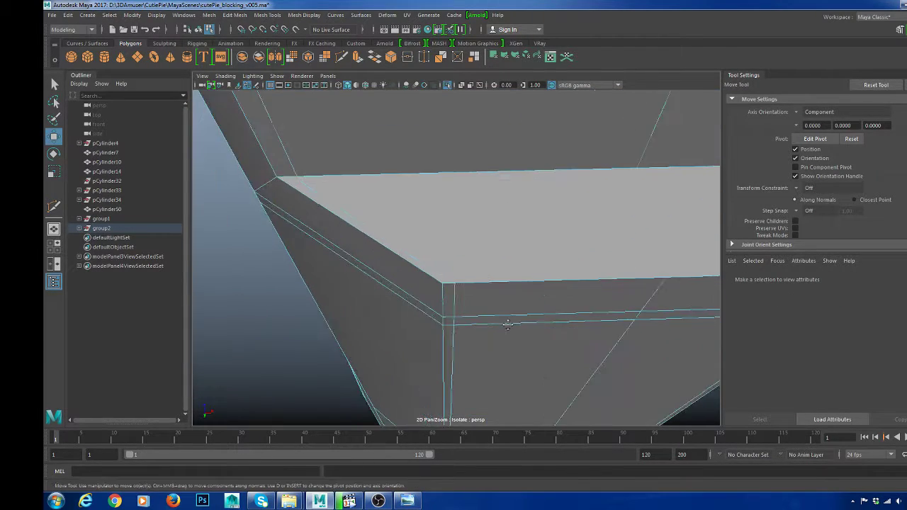
alt+right_drag(508, 324, 533, 334)
right_drag(494, 289, 523, 200)
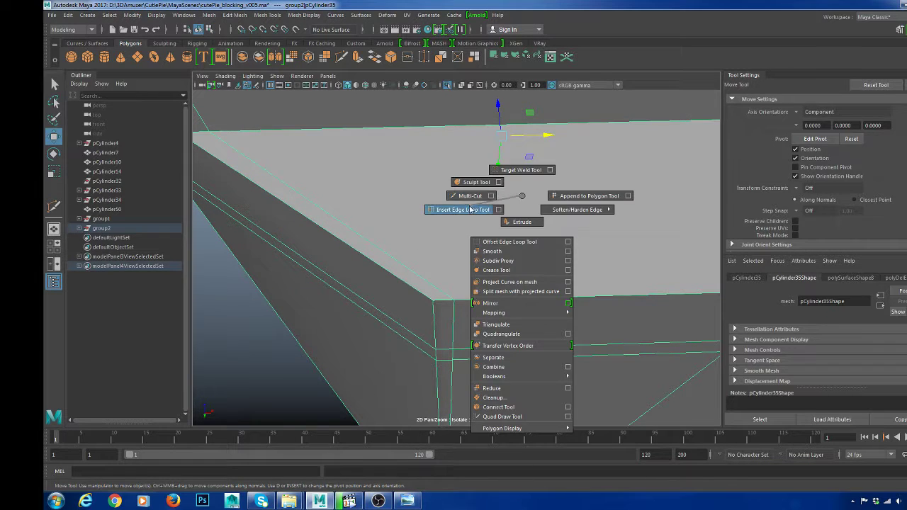
shift+right_drag(470, 209, 470, 209)
key(w)
click(526, 205)
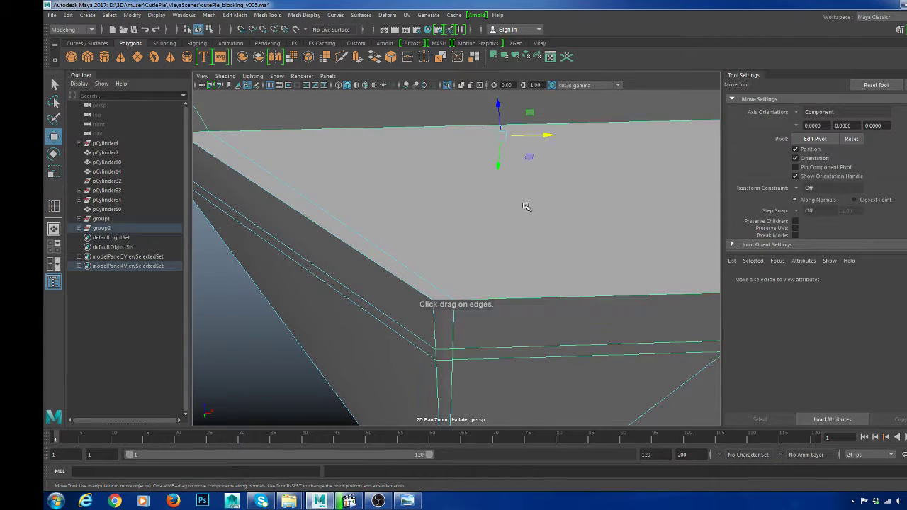
- Cut an edge with Multi-Cut across the opposite notch's face, close to its narrow edge, from corner to corner
shift+right_drag(565, 195, 565, 196)
click(513, 208)
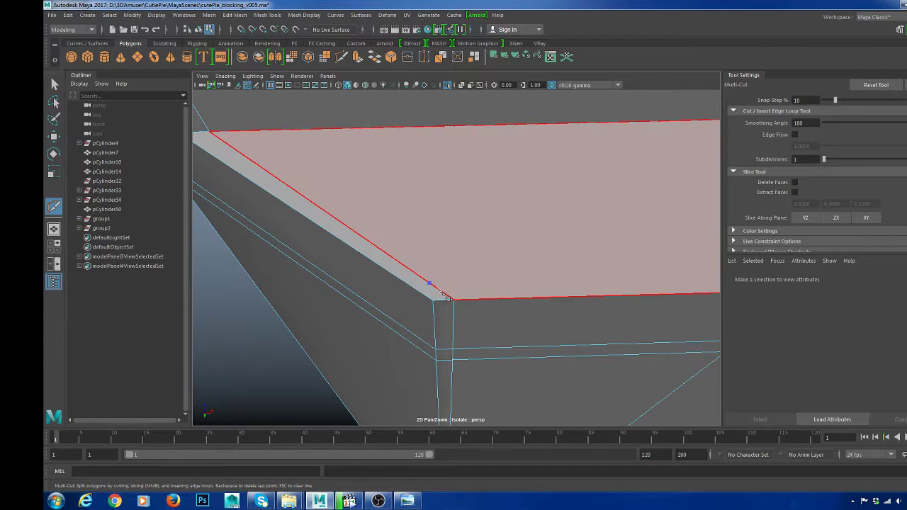
scroll(446, 293, down, 4)
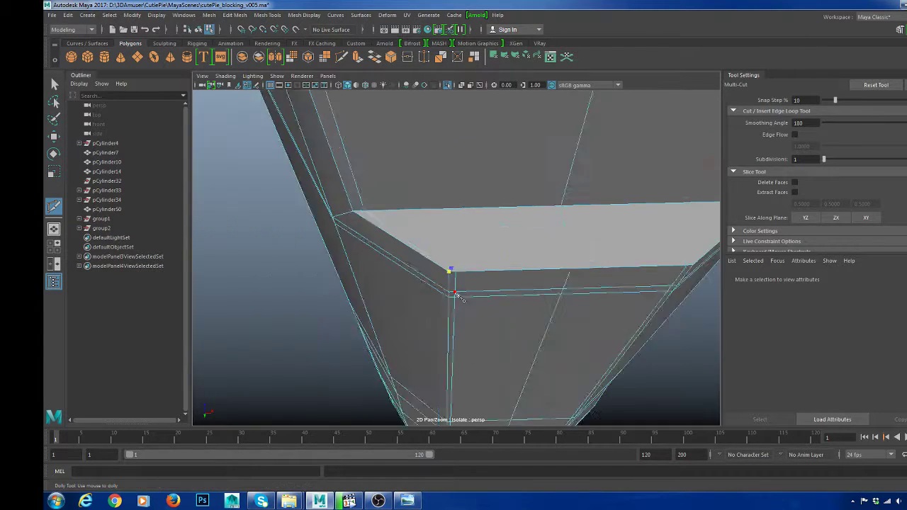
alt+drag(455, 295, 407, 310)
scroll(352, 310, up, 5)
alt+middle_drag(352, 310, 453, 289)
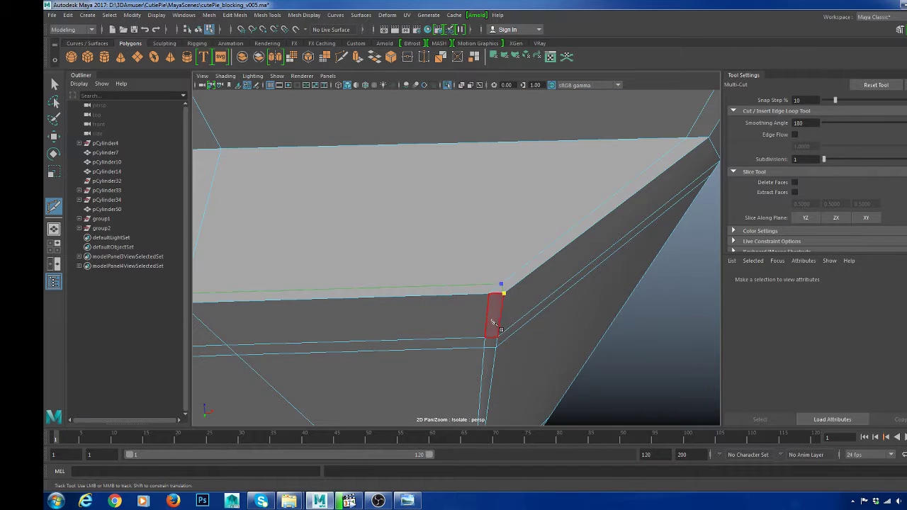
key(w)
- Select and delete the redundant edges beside the new cut on the opposite notch
click(498, 297)
scroll(498, 295, down, 5)
alt+drag(498, 294, 543, 311)
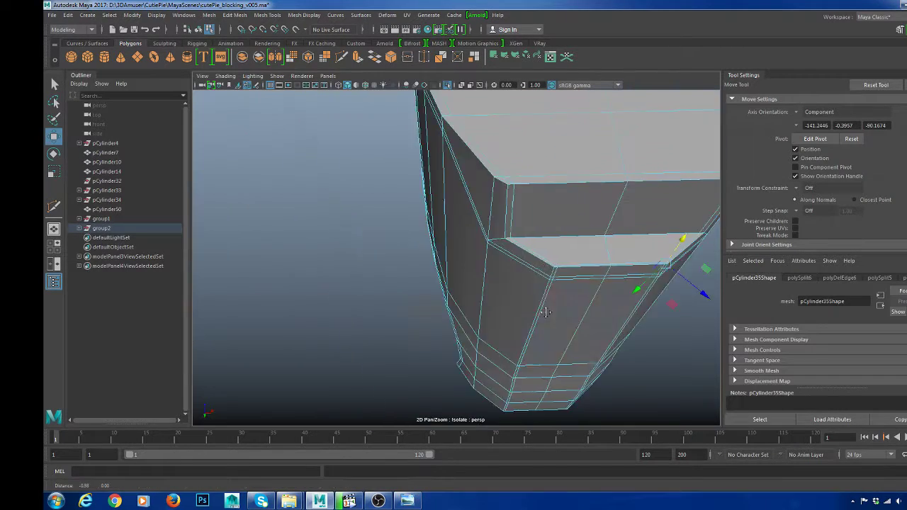
scroll(542, 311, up, 4)
alt+middle_drag(543, 312, 460, 317)
scroll(460, 316, up, 2)
double_click(405, 280)
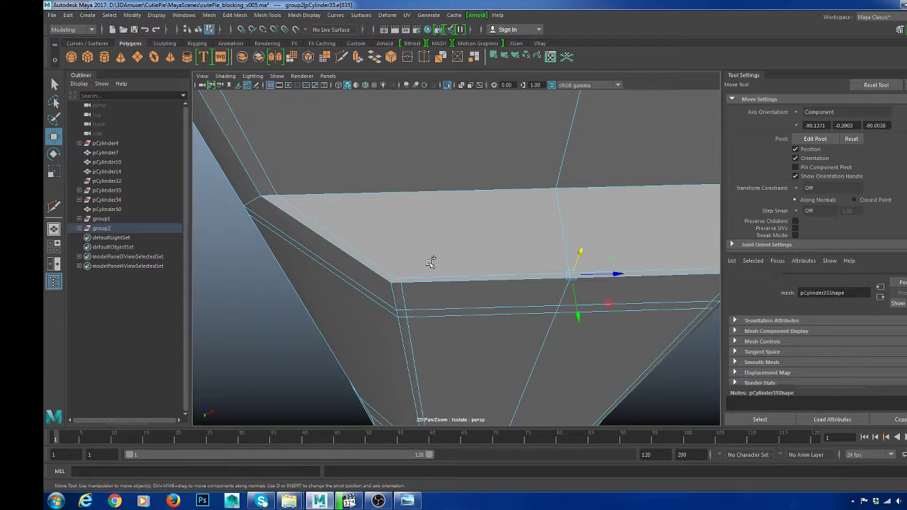
shift+right_drag(454, 227, 415, 241)
- Delete the extra lengthwise support edges running along the arm's outer surface from the notch corners, and return to object mode
double_click(406, 296)
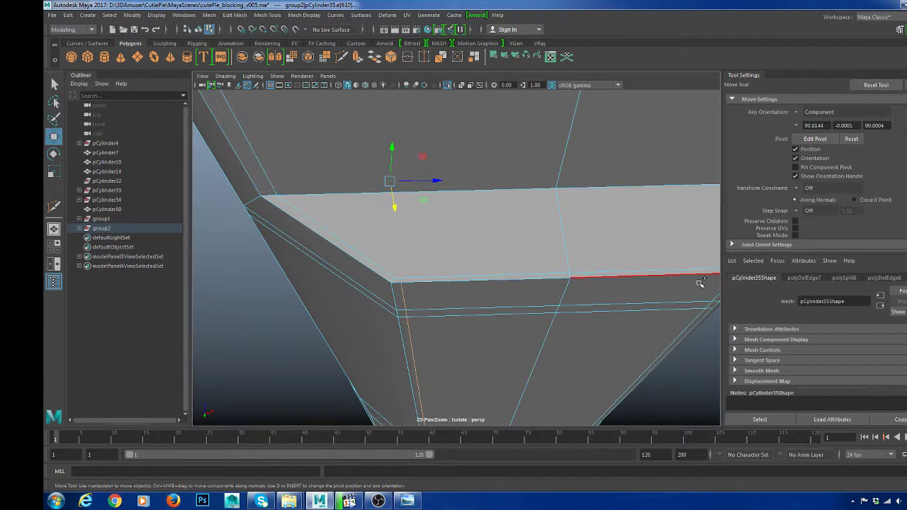
scroll(594, 318, down, 5)
shift+right_drag(644, 287, 619, 293)
right_drag(482, 199, 516, 186)
click(631, 237)
- Examine the smoothed upper arm from the underside, the side and around the recessed notch
scroll(624, 241, down, 5)
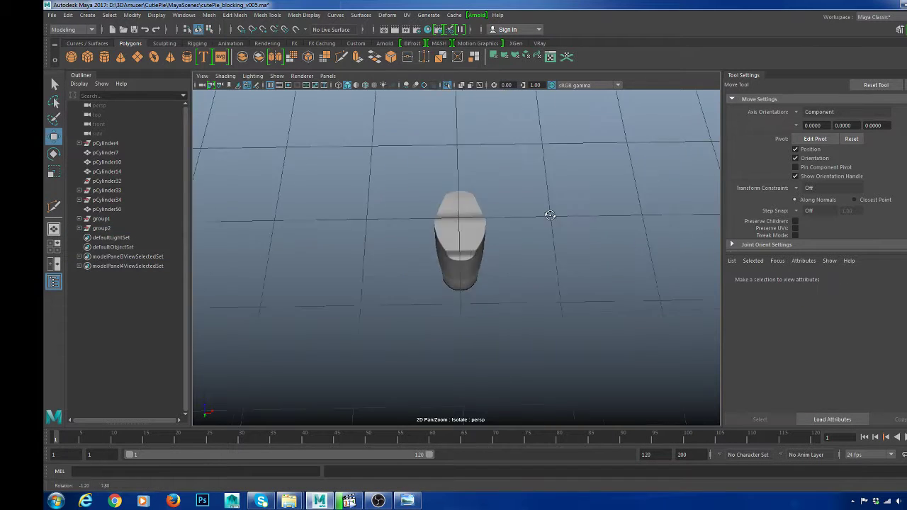
scroll(567, 227, up, 5)
alt+drag(567, 241, 536, 247)
click(507, 234)
alt+right_drag(537, 248, 577, 272)
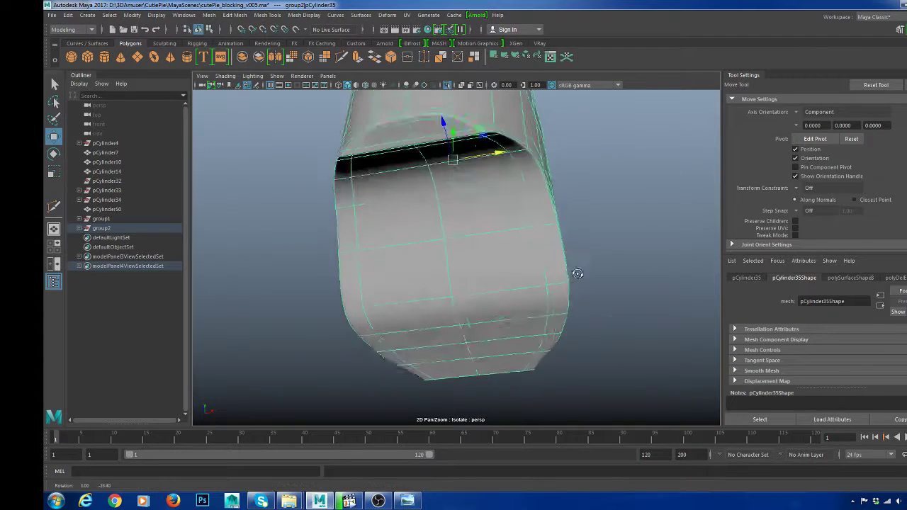
click(636, 259)
alt+right_drag(636, 259, 544, 265)
alt+drag(544, 265, 407, 294)
alt+right_drag(408, 293, 482, 300)
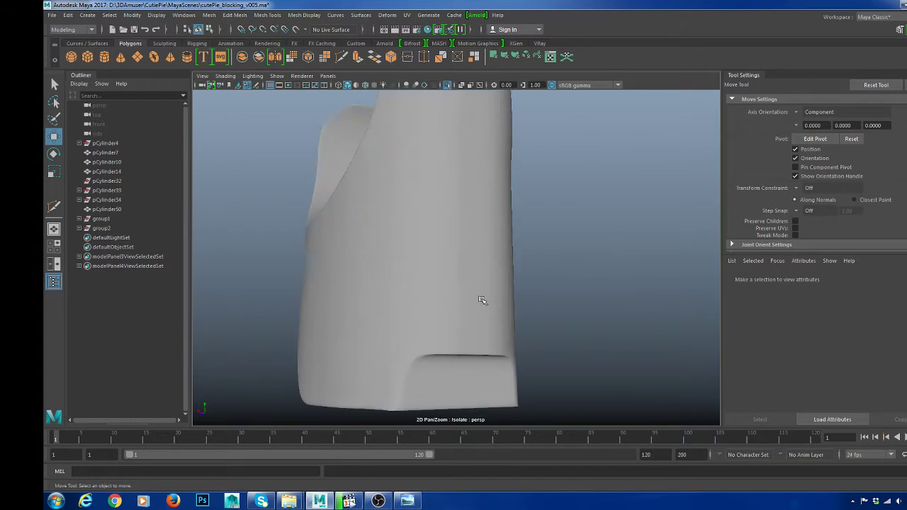
click(452, 305)
alt+drag(482, 300, 451, 256)
- Return to the unsmoothed mesh and cut a support edge through the band above the notch, angled up into both corners
key(1)
alt+right_drag(446, 255, 462, 298)
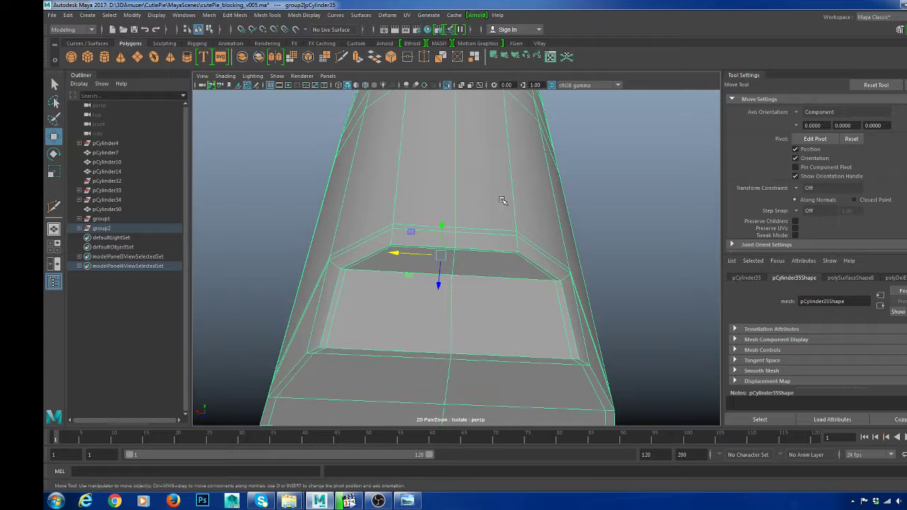
shift+right_drag(502, 203, 438, 177)
click(455, 229)
alt+drag(438, 178, 430, 220)
alt+right_drag(429, 221, 432, 198)
key(Escape)
alt+drag(431, 199, 453, 242)
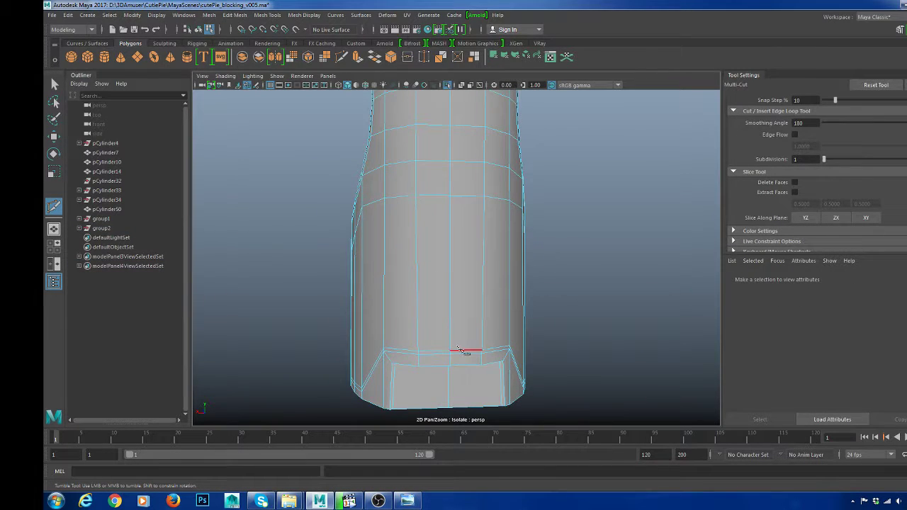
alt+drag(458, 350, 475, 253)
scroll(381, 210, up, 3)
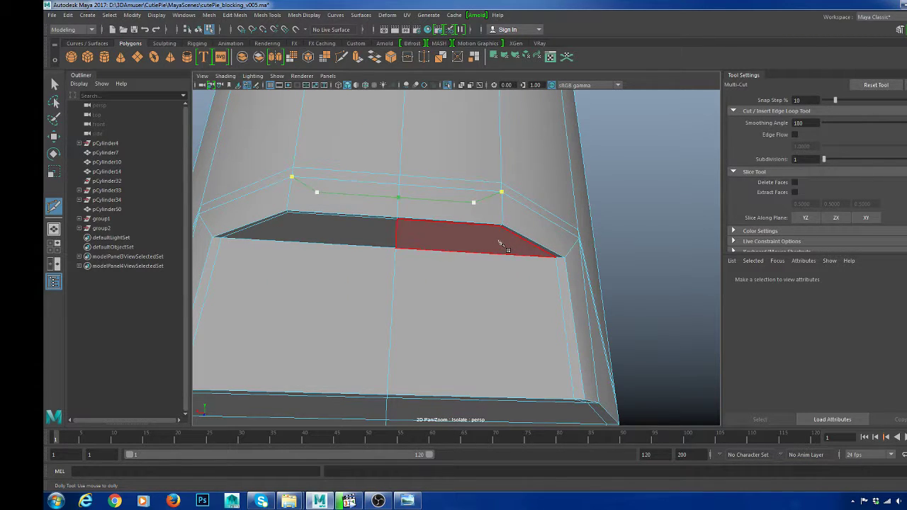
key(Return)
- Cut vertical edges from the band above the notch down the recessed face, one on each side of the centre line
scroll(267, 204, down, 5)
mouse_move(426, 273)
alt+mouse_down()
mouse_move(435, 285)
mouse_move(410, 287)
mouse_move(441, 276)
alt+mouse_up()
scroll(413, 292, up, 2)
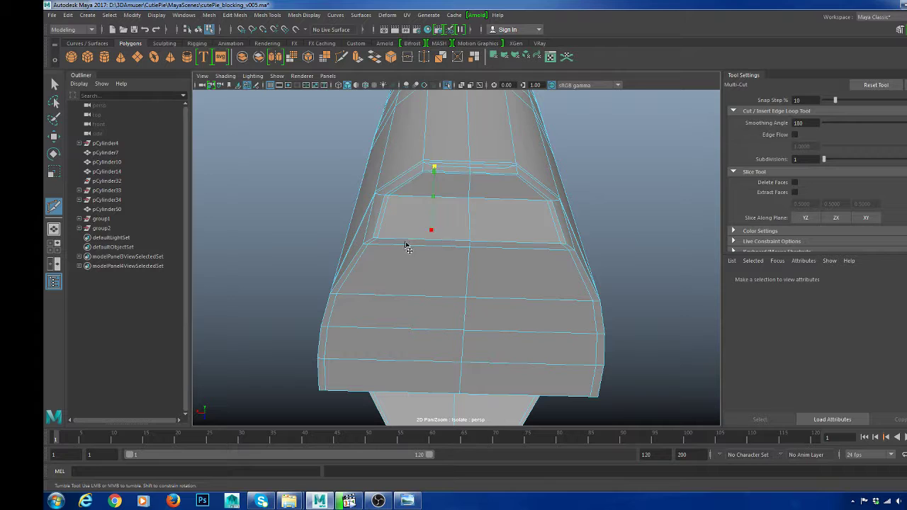
key(BackSpace)
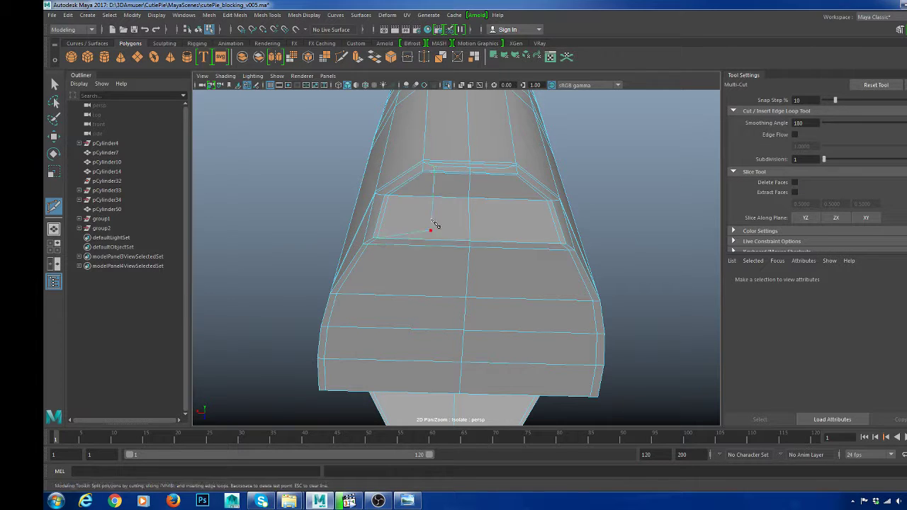
alt+drag(515, 238, 512, 296)
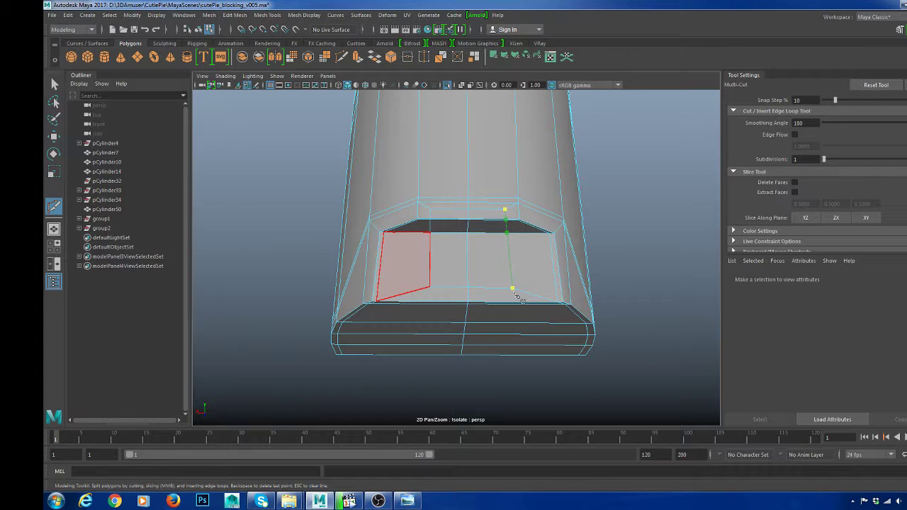
- Straighten the new vertical edges in the notch by scaling them flat along the X axis
key(w)
click(513, 262)
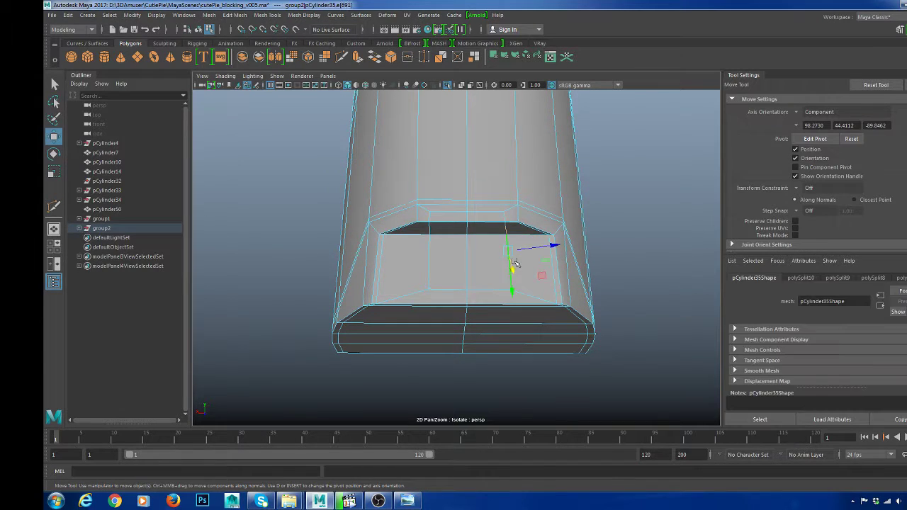
key(r)
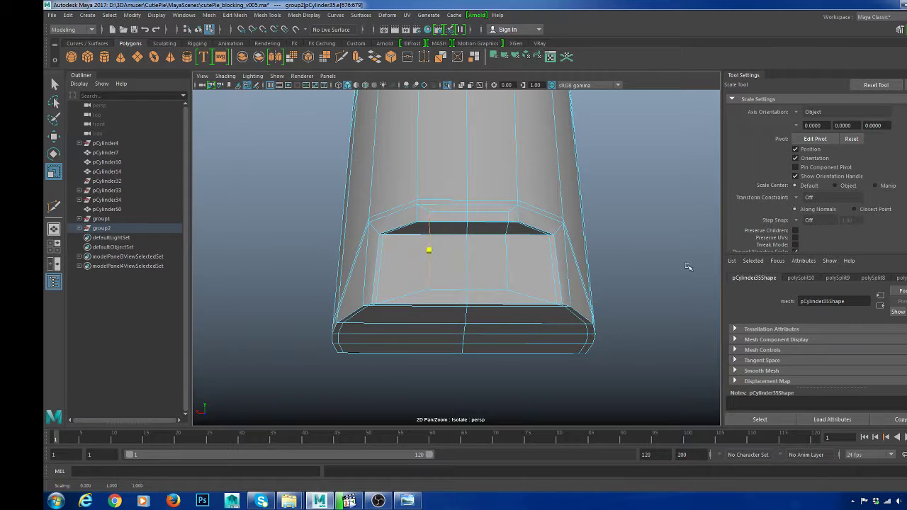
- Select the central faces of the notch across the upper band, the overhang and the recessed face
key(F11)
click(490, 221)
shift+double_click(488, 255)
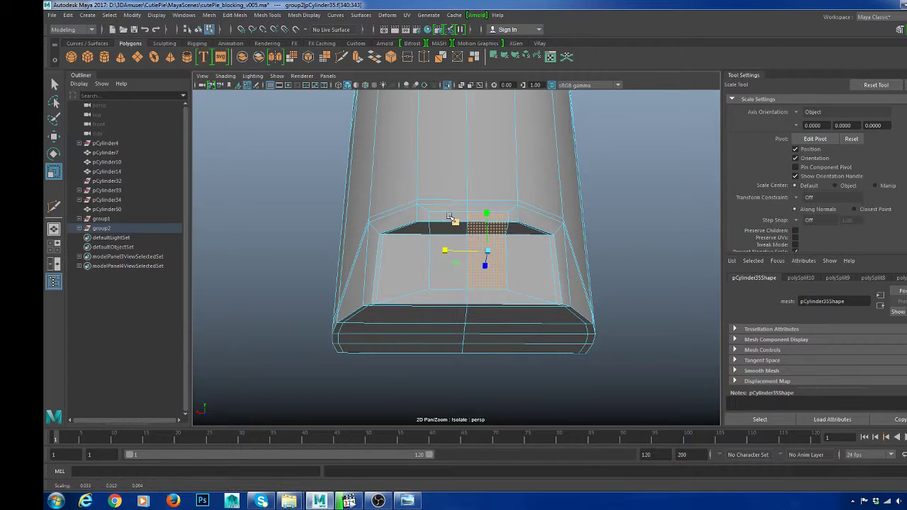
scroll(449, 275, up, 5)
shift+click(450, 262)
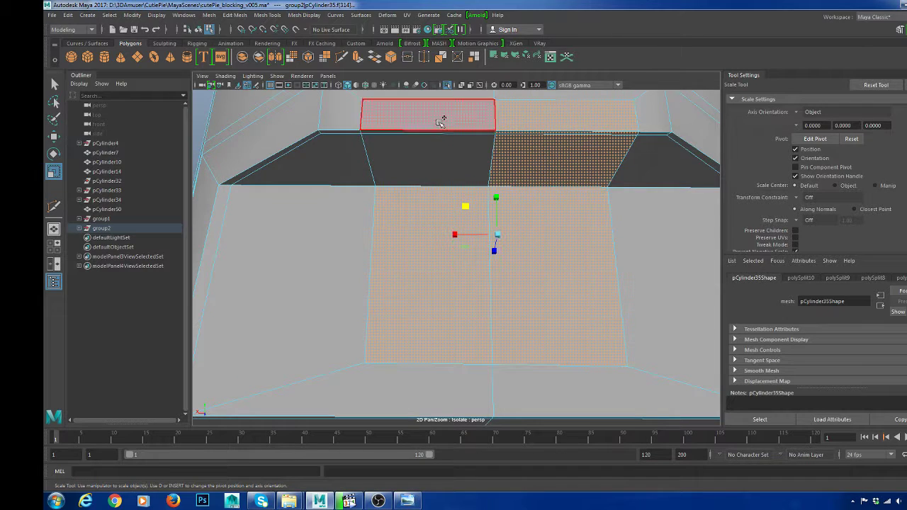
shift+click(460, 155)
scroll(461, 156, down, 5)
alt+drag(542, 225, 596, 217)
- Try extruding the selected notch faces inward and preview the arm smoothed
shift+right_drag(668, 128, 669, 174)
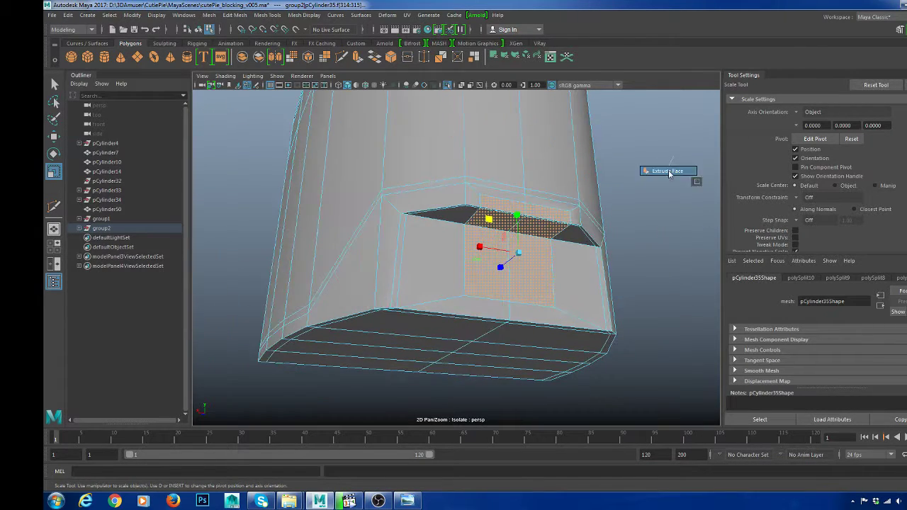
alt+drag(574, 242, 462, 238)
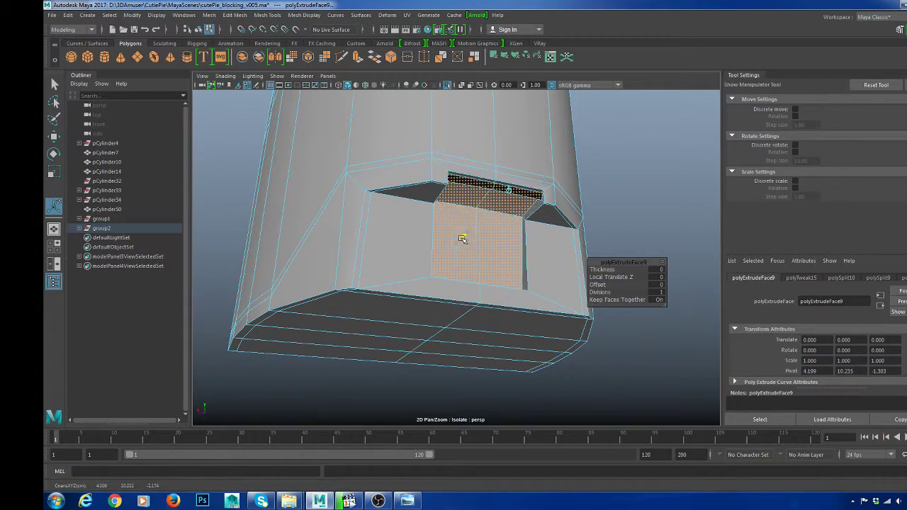
middle_drag(460, 239, 457, 243)
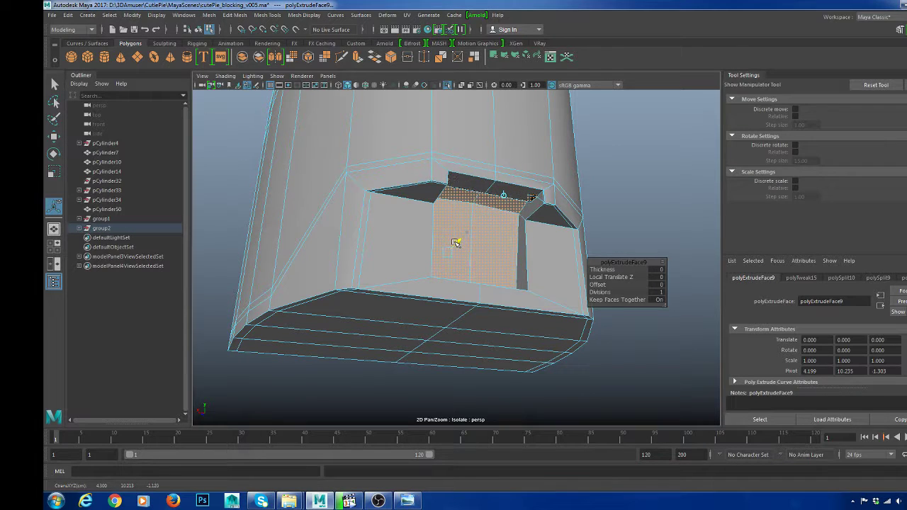
key(w)
key(F8)
key(3)
click(625, 200)
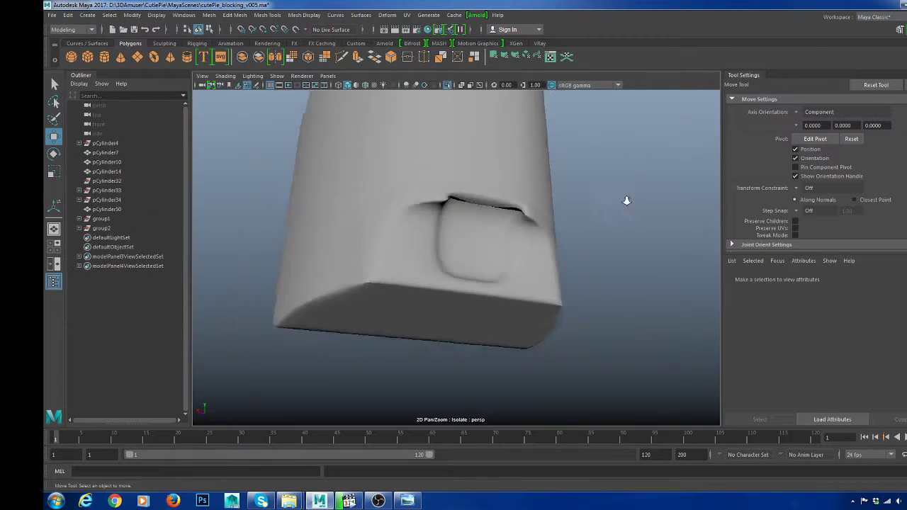
alt+drag(625, 200, 402, 216)
- Inspect the notch extrusion's overlapping corners up close, then undo the extrusion back to the face selection
key(ctrl+z)
scroll(551, 231, up, 5)
key(ctrl+z)
key(ctrl+z)
click(518, 203)
scroll(488, 229, up, 3)
key(F8)
click(313, 176)
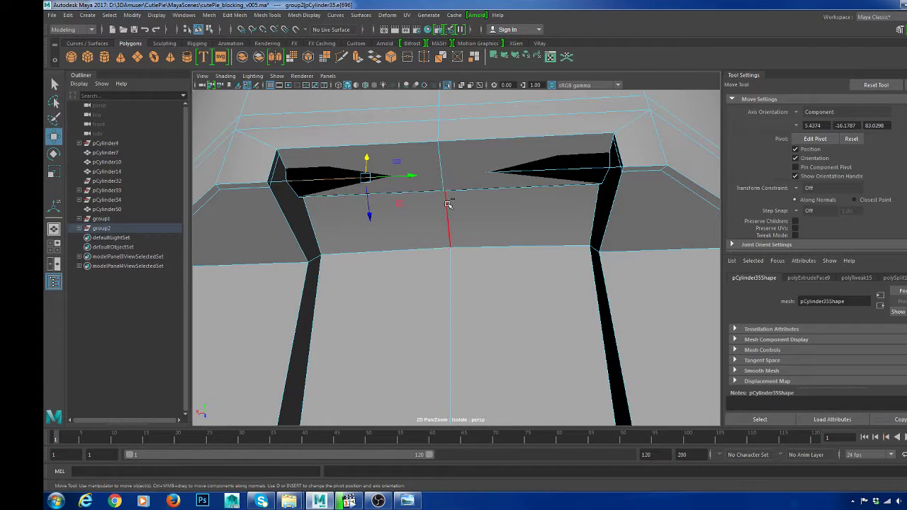
key(ctrl+z)
key(ctrl+z)
click(448, 204)
key(ctrl+z)
key(ctrl+z)
key(ctrl+z)
key(ctrl+z)
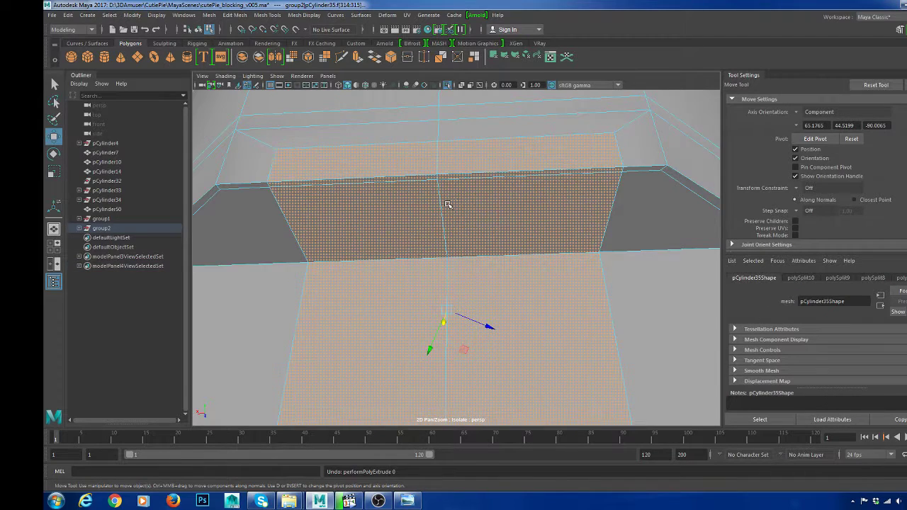
- Extrude the selected central notch faces outward into a thin raised panel
scroll(449, 204, down, 5)
alt+right_drag(477, 205, 464, 241)
alt+drag(464, 241, 612, 232)
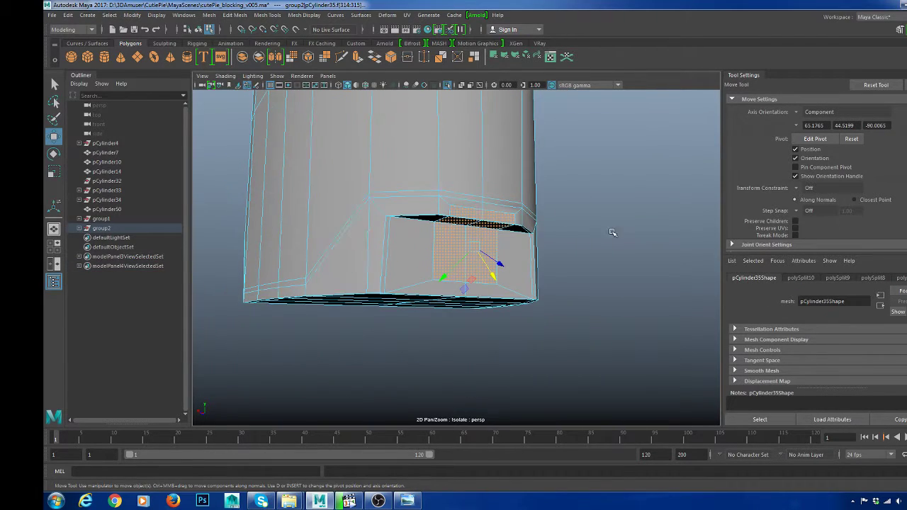
key(ctrl+e)
scroll(575, 264, up, 3)
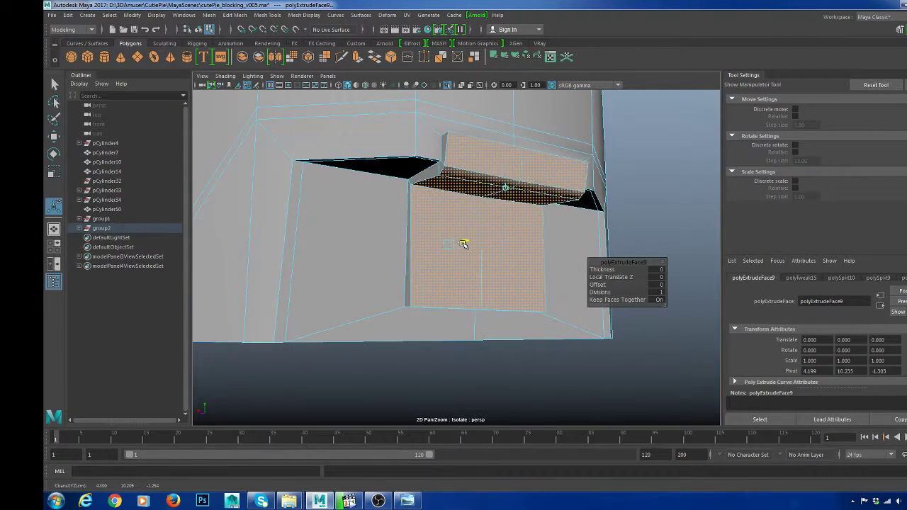
alt+drag(453, 245, 535, 207)
- Set the move axis to World and adjust the raised panel's edges at the overhang and along the upper band
key(w)
click(516, 193)
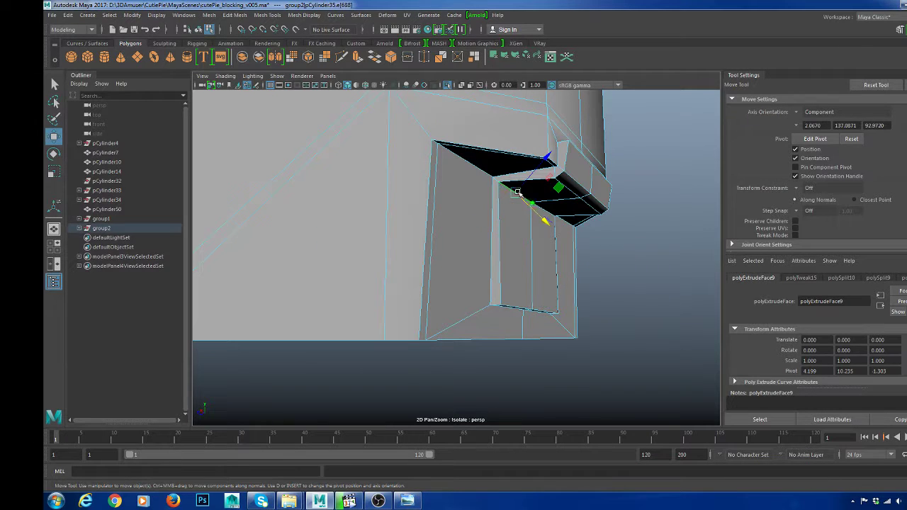
alt+drag(555, 239, 570, 276)
key(ctrl+z)
ctrl+shift+right_click(646, 215)
click(600, 215)
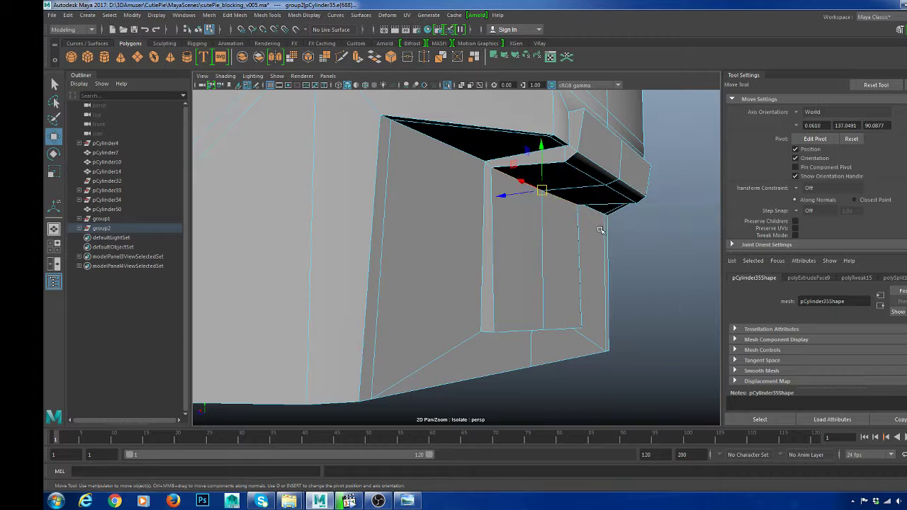
alt+drag(599, 226, 529, 201)
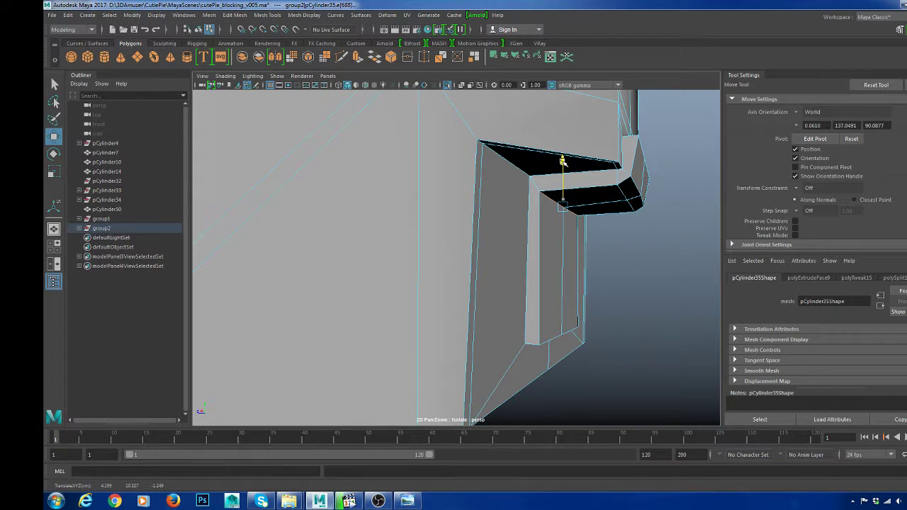
drag(520, 207, 529, 209)
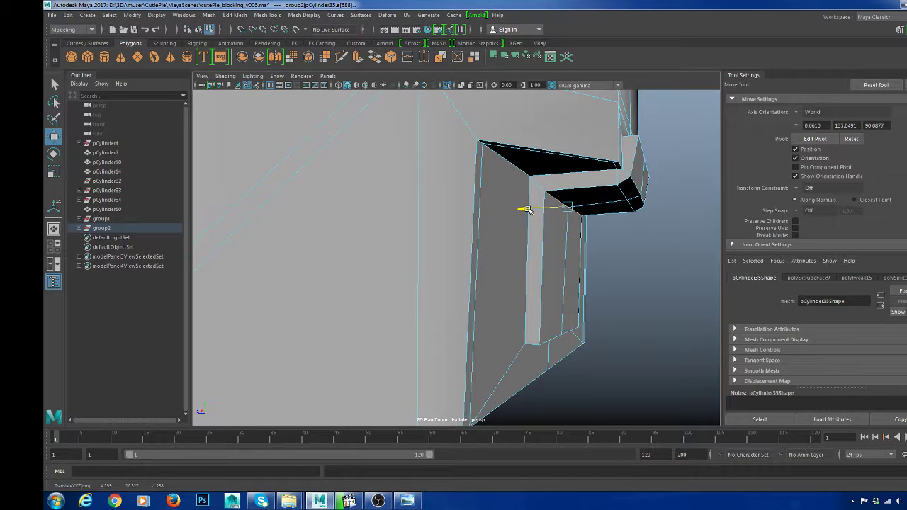
alt+drag(621, 206, 601, 206)
mouse_move(570, 240)
alt+mouse_down()
mouse_move(582, 211)
mouse_move(576, 229)
alt+mouse_up()
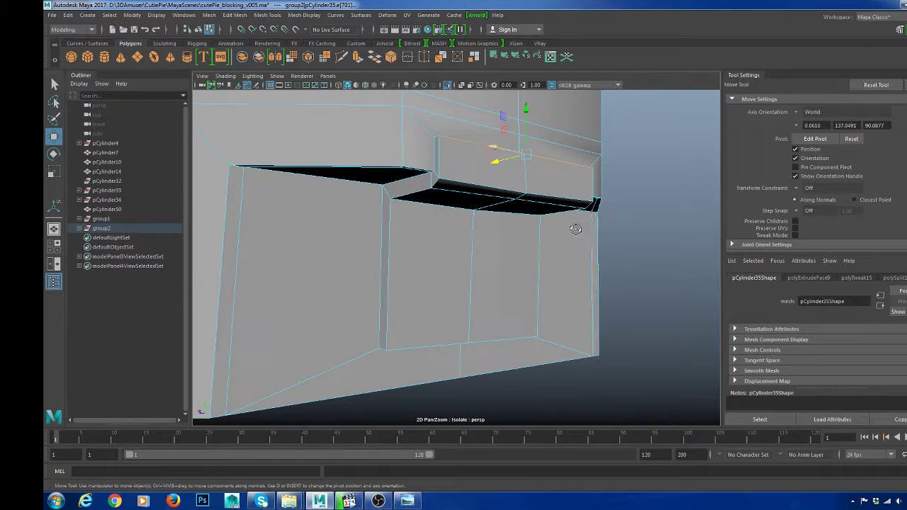
- Preview the arm smoothed and check the raised panel's shape in the notch
key(3)
click(665, 167)
alt+right_drag(665, 167, 587, 229)
alt+drag(587, 229, 467, 255)
scroll(465, 253, up, 6)
click(460, 247)
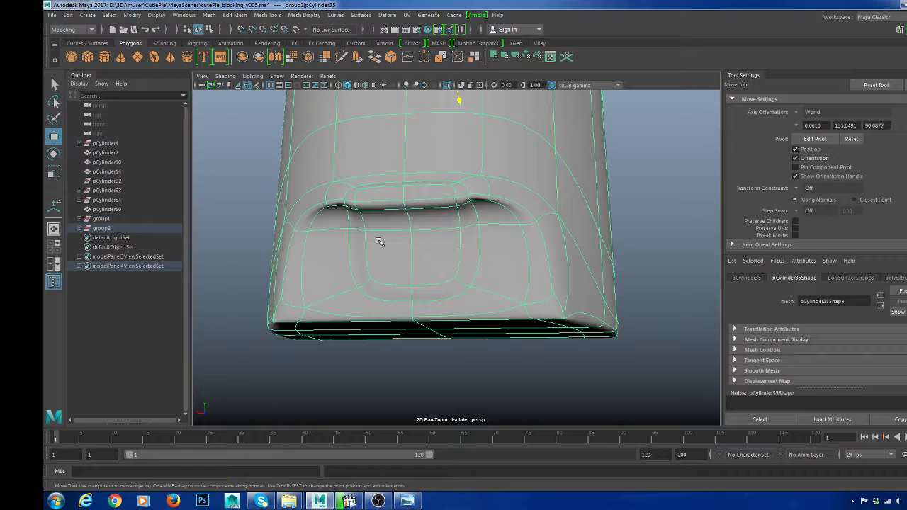
- Return to the unsmoothed mesh and insert two supporting edge loops along the raised panel's thin side wall
key(1)
alt+drag(342, 222, 452, 269)
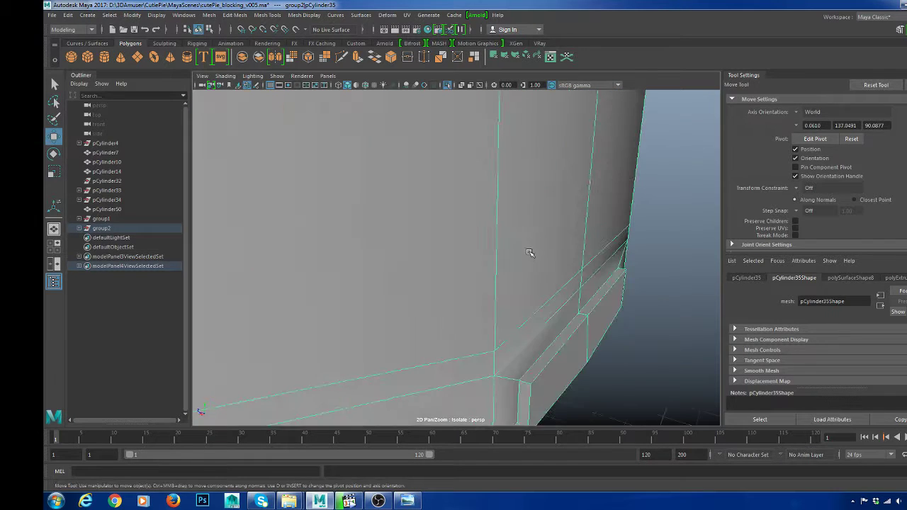
shift+right_drag(492, 263, 453, 263)
alt+drag(454, 263, 465, 196)
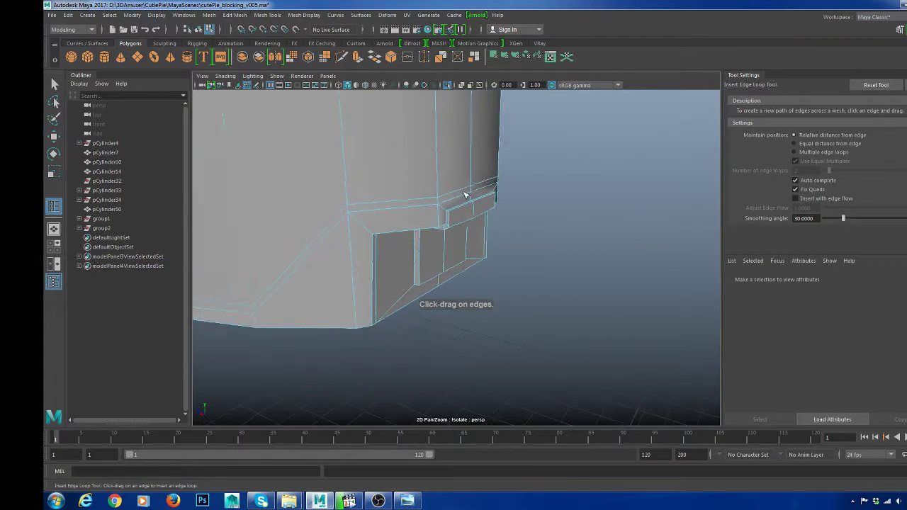
scroll(454, 185, up, 3)
alt+drag(434, 168, 487, 268)
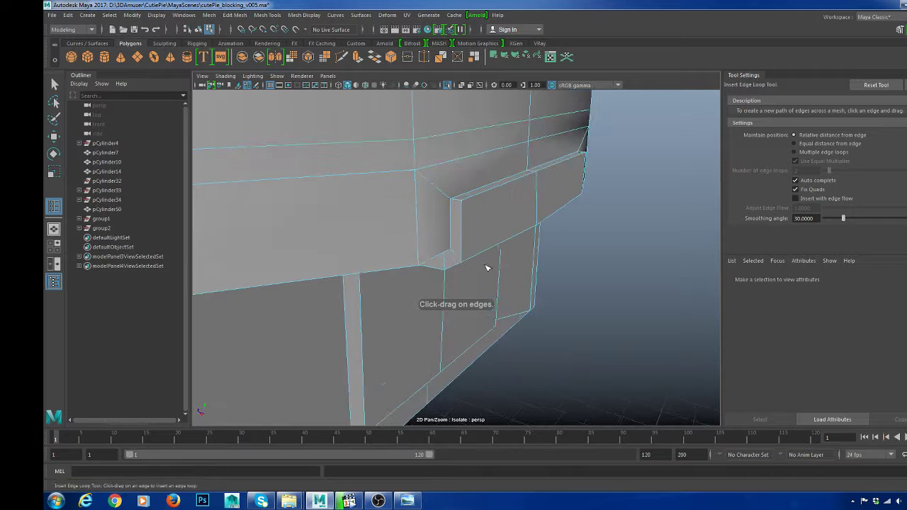
click(454, 203)
click(461, 204)
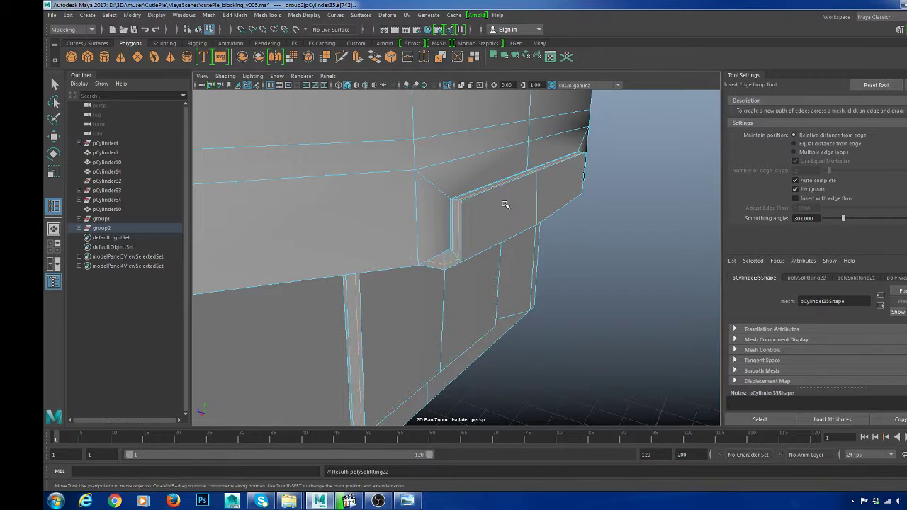
- Return to object mode and check the smoothed raised panel from the side and below
key(w)
right_drag(506, 205, 557, 144)
key(3)
click(660, 194)
scroll(628, 226, down, 6)
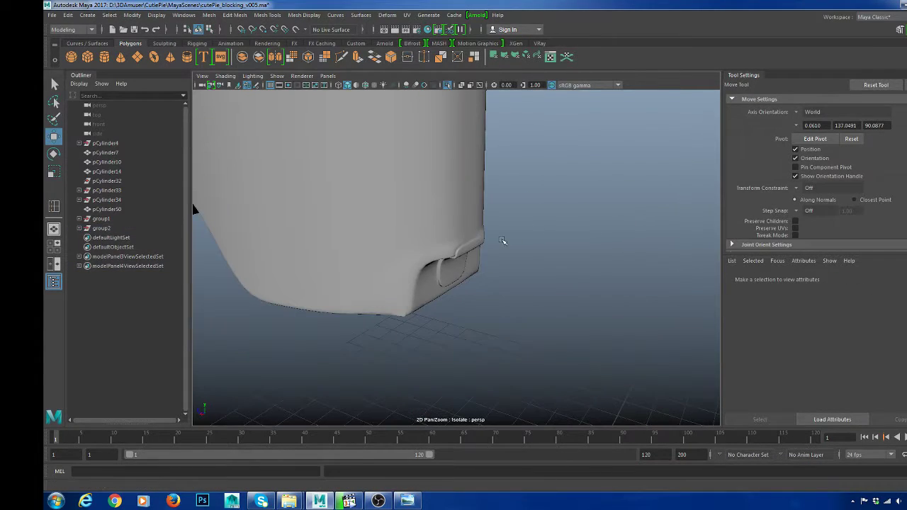
alt+drag(502, 240, 484, 257)
- Insert vertical edge loops on the unsmoothed panel close to both of its side edges, and return to object mode
click(462, 246)
key(1)
scroll(468, 237, up, 5)
shift+right_drag(476, 212, 407, 248)
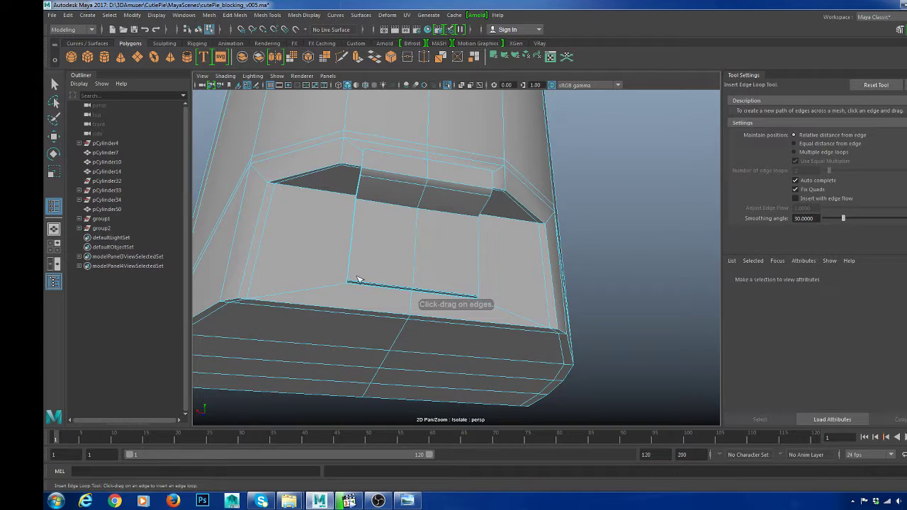
click(358, 283)
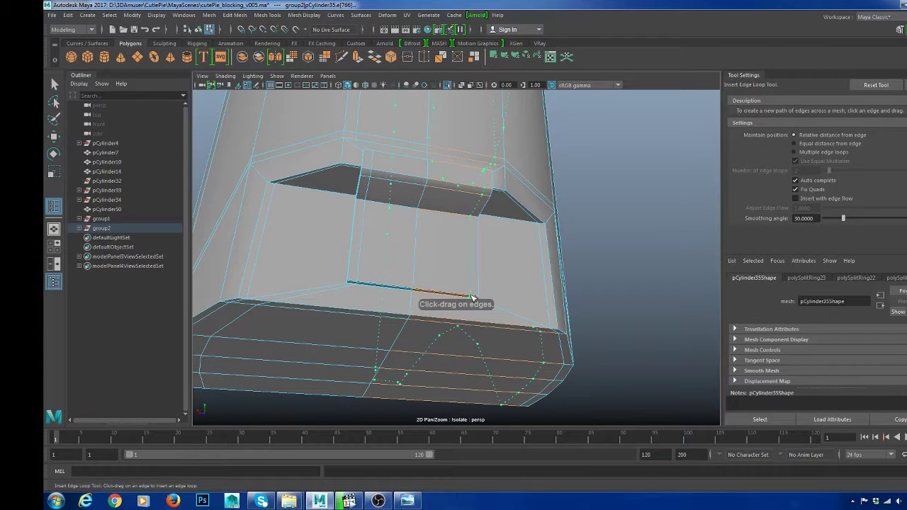
click(471, 296)
key(w)
right_drag(454, 191, 500, 165)
- Smooth the finished upper arm and turn off isolation to show the whole character
key(3)
click(590, 202)
scroll(586, 211, down, 6)
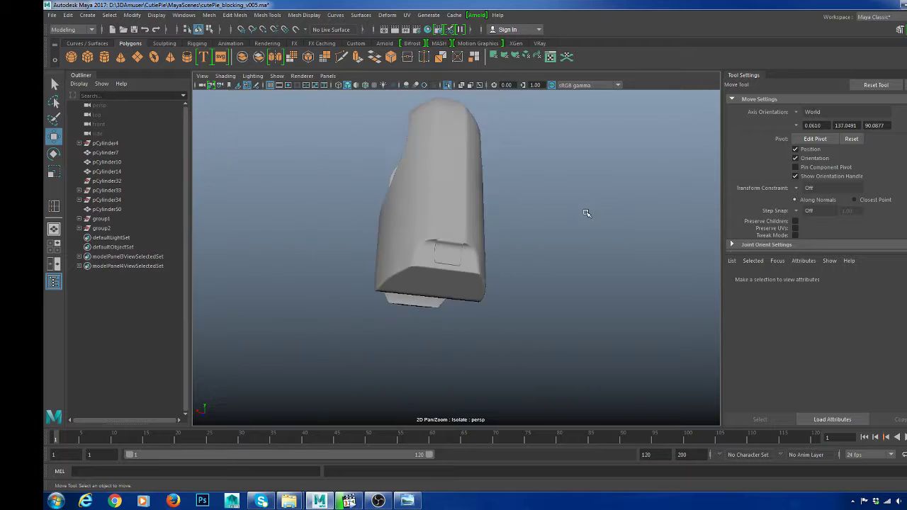
alt+drag(586, 213, 628, 233)
key(ctrl+1)
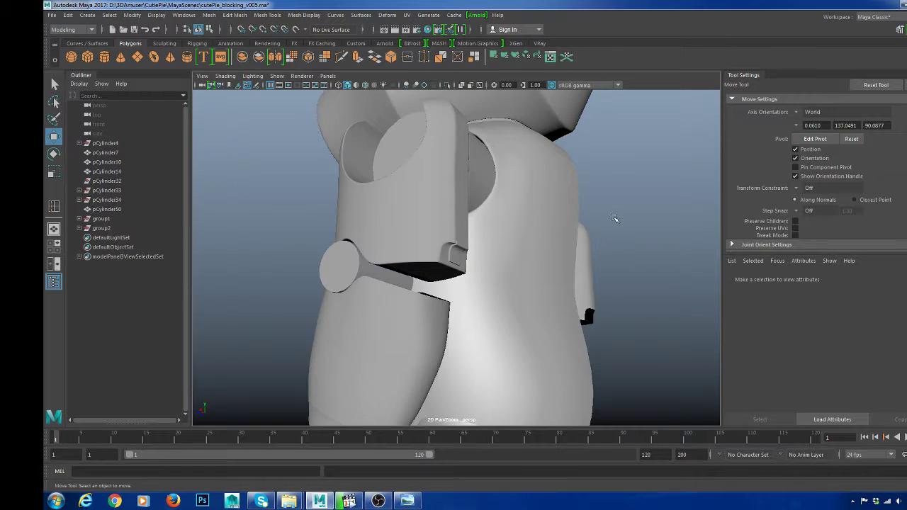
- Examine the smoothed upper arm's underside and notch where it meets the elbow joint and body
scroll(482, 271, down, 5)
alt+drag(477, 274, 452, 260)
scroll(452, 260, up, 5)
scroll(452, 260, up, 4)
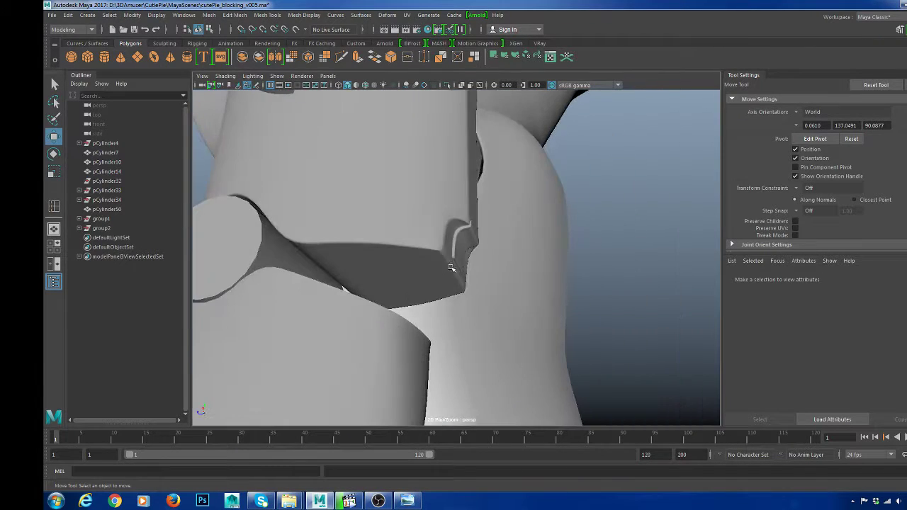
click(423, 282)
scroll(415, 288, down, 4)
scroll(433, 283, up, 4)
alt+drag(393, 279, 468, 246)
scroll(434, 283, up, 1)
- Turn on smooth preview for the selected part and check the arm, shoulder and elbow from the front
click(595, 284)
scroll(435, 303, down, 5)
scroll(505, 273, up, 4)
click(507, 251)
scroll(508, 256, down, 5)
key(3)
click(505, 285)
click(469, 246)
click(594, 266)
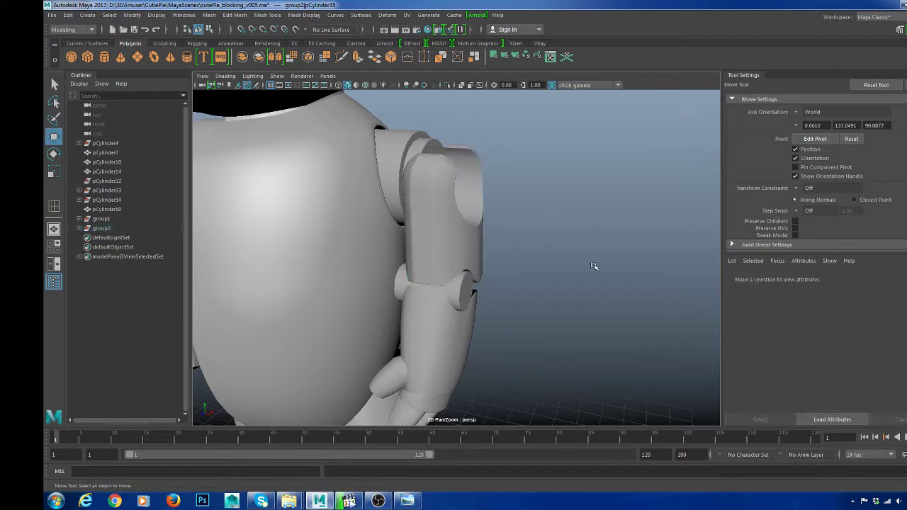
- Save the scene as cutePie_blocking_v005.mb in Maya Binary format in the MayaScenes folder
key(ctrl+shift+s)
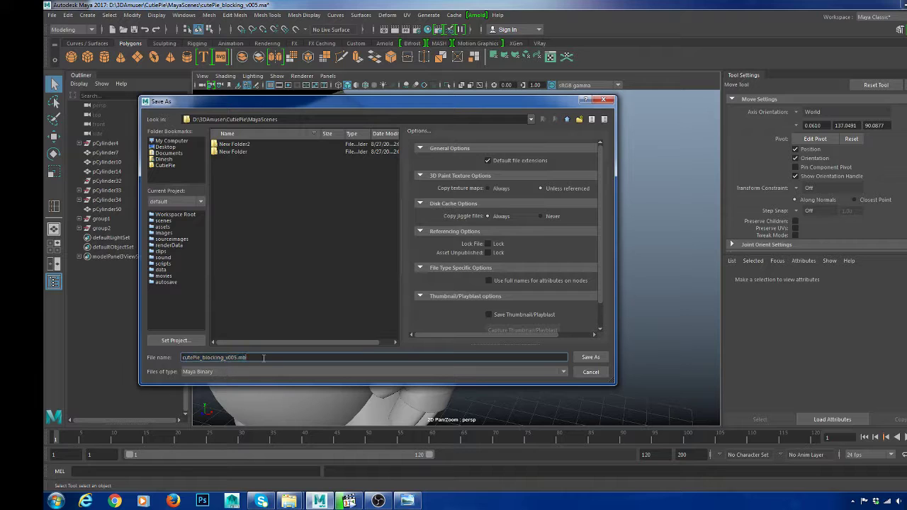
click(591, 357)
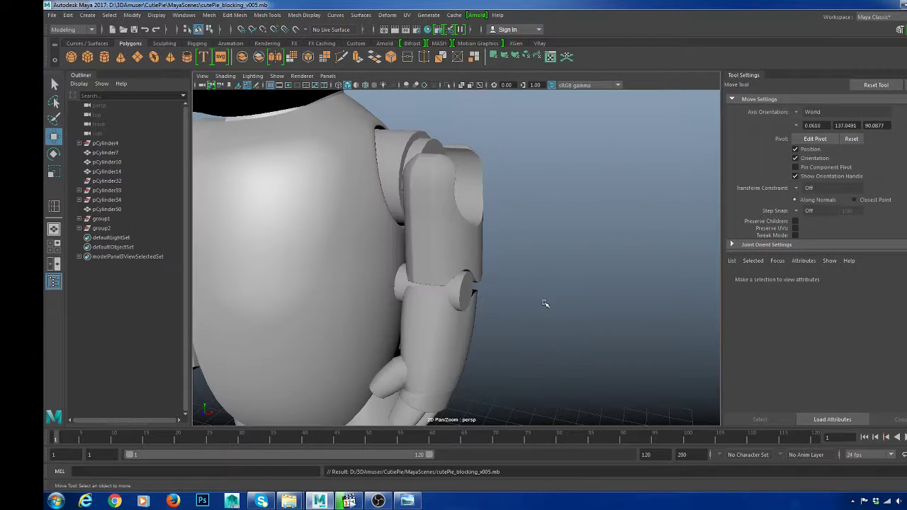
- Examine the upper arm's side and underside around the elbow joint and lower notch
scroll(543, 303, down, 5)
scroll(436, 245, up, 6)
click(435, 244)
alt+drag(435, 245, 397, 248)
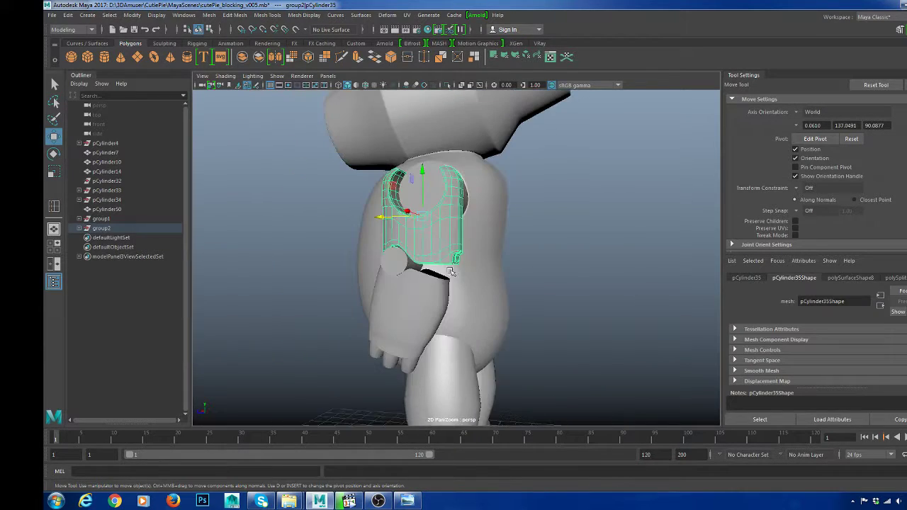
click(518, 267)
click(454, 252)
alt+right_drag(454, 252, 556, 285)
alt+drag(556, 285, 553, 234)
click(608, 291)
- Toggle smooth preview on the upper arm and inspect the lower notch's raised panel from below
click(383, 248)
alt+right_drag(382, 248, 435, 274)
alt+drag(388, 263, 458, 227)
key(3)
key(1)
right_drag(463, 217, 513, 213)
key(3)
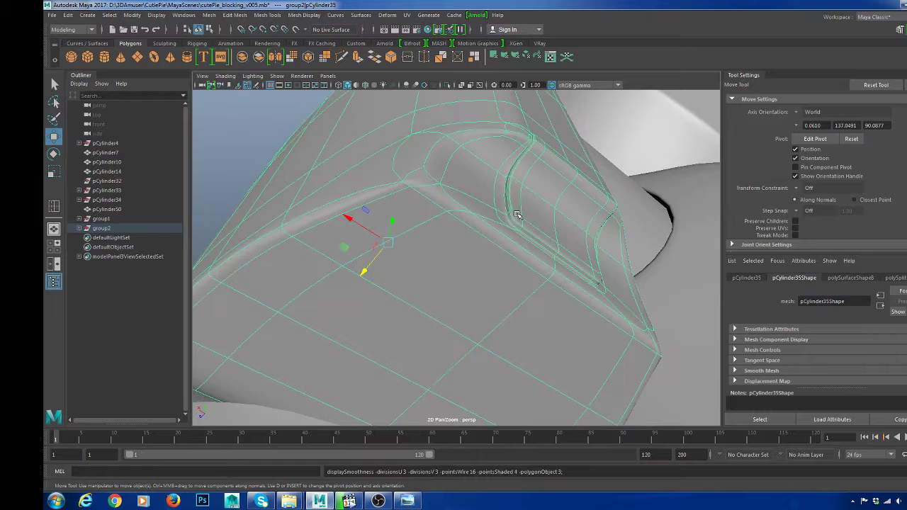
scroll(514, 216, down, 10)
scroll(550, 274, up, 4)
scroll(396, 238, up, 3)
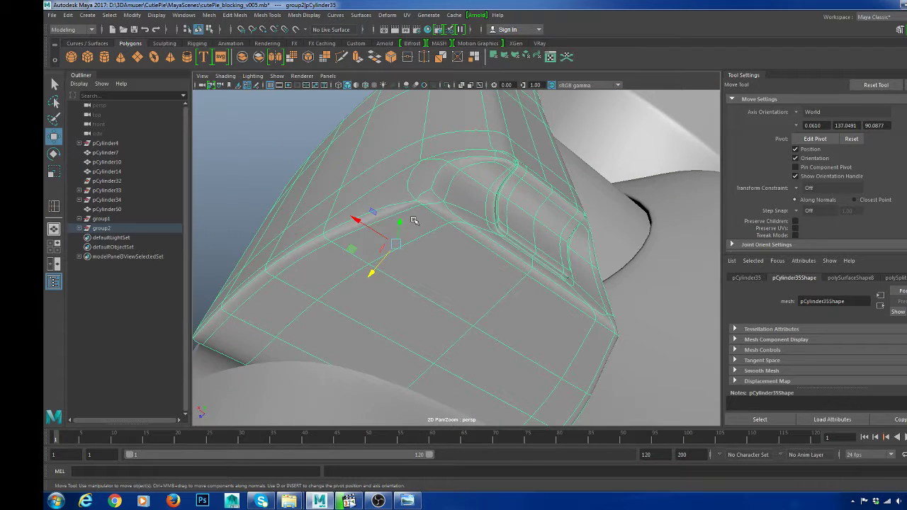
- Inspect the smoothed bottom edge and notch corner on the upper arm's underside up close
alt+right_drag(414, 221, 354, 213)
alt+drag(397, 227, 524, 277)
click(625, 279)
alt+right_drag(625, 279, 555, 249)
alt+drag(555, 248, 524, 283)
alt+right_drag(524, 284, 656, 354)
click(471, 280)
alt+drag(471, 280, 516, 285)
alt+right_drag(517, 286, 561, 356)
alt+drag(560, 356, 583, 334)
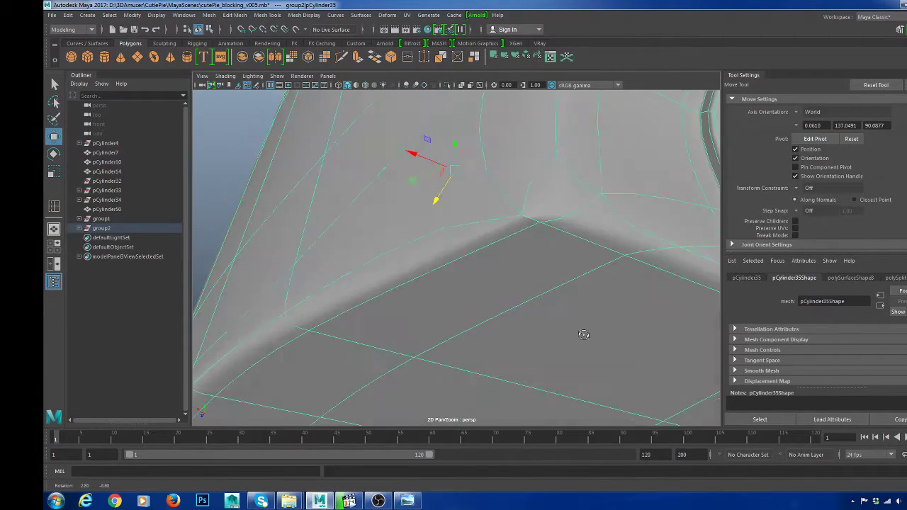
- Compare the smoothed and unsmoothed underside of the upper arm, including its notch from the back
key(1)
key(3)
key(1)
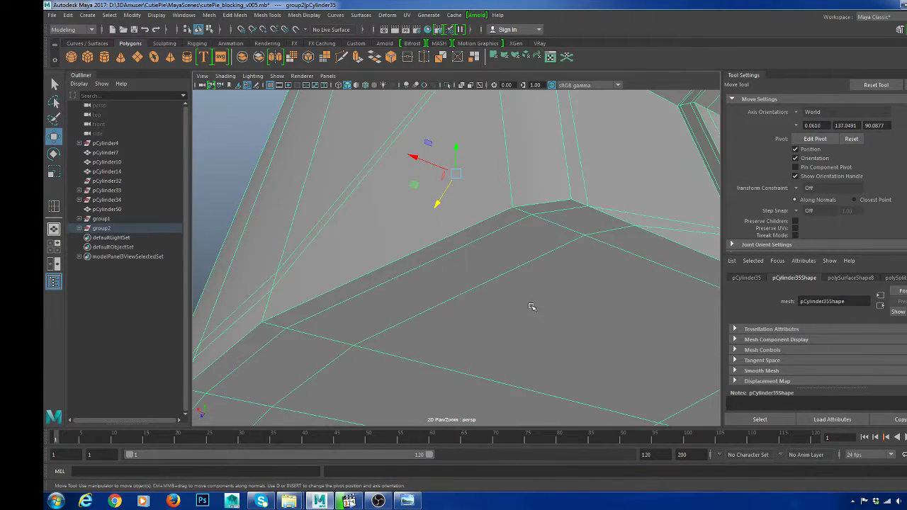
scroll(531, 306, down, 5)
alt+drag(534, 294, 495, 298)
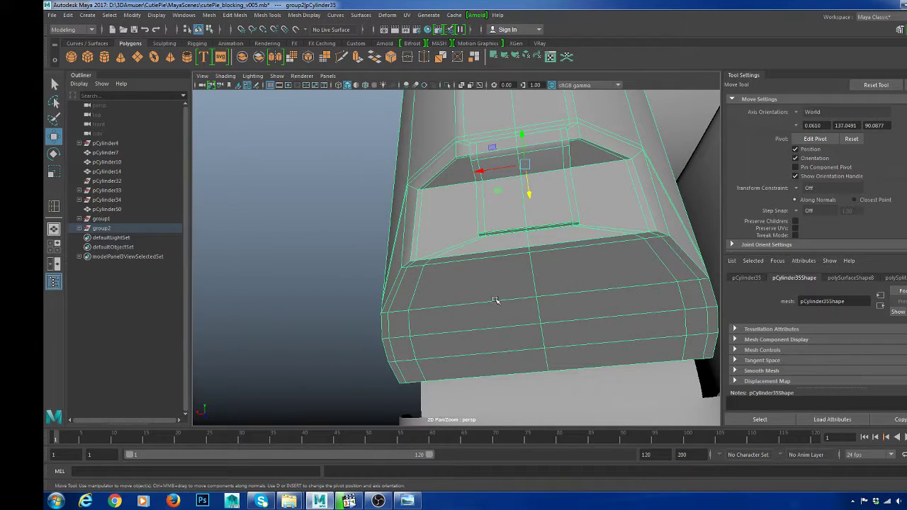
alt+right_drag(494, 297, 411, 276)
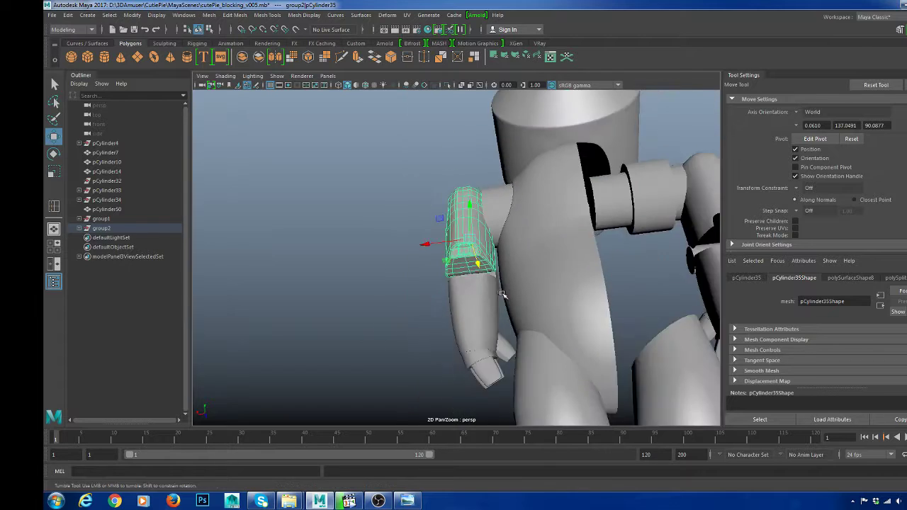
- Check the arm against the whole body, then examine the upper arm's lower notch from the side
alt+drag(481, 284, 655, 320)
click(618, 305)
alt+right_drag(655, 320, 575, 333)
alt+drag(575, 333, 510, 297)
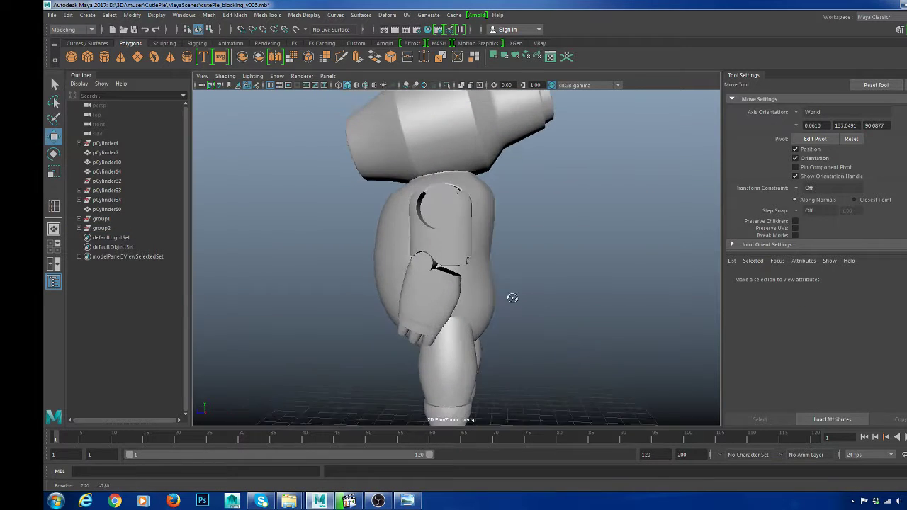
key(bracketleft)
key(bracketleft)
alt+drag(462, 281, 441, 271)
click(441, 272)
alt+right_drag(441, 272, 494, 301)
alt+drag(494, 301, 469, 293)
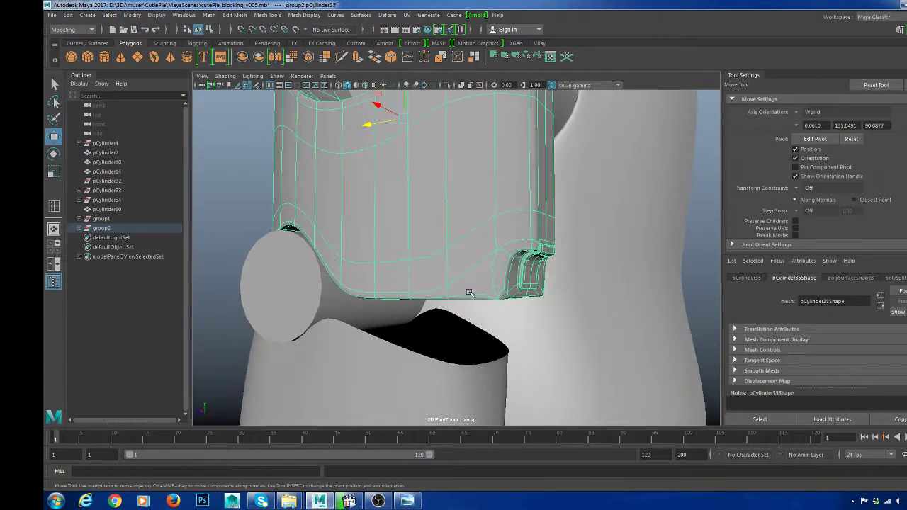
- Merge the vertices along the upper arm's bottom edge beside the lower notch and preview it smoothed
key(1)
right_drag(484, 273, 445, 285)
drag(451, 282, 610, 336)
shift+right_drag(605, 301, 637, 251)
alt+drag(542, 269, 509, 230)
right_drag(509, 229, 467, 234)
key(3)
- Slide the underside edge loop that meets the lower notch's corner away from the notch with the Slide Edge Tool
click(535, 233)
alt+drag(543, 303, 615, 354)
key(1)
scroll(524, 273, up, 5)
key(q)
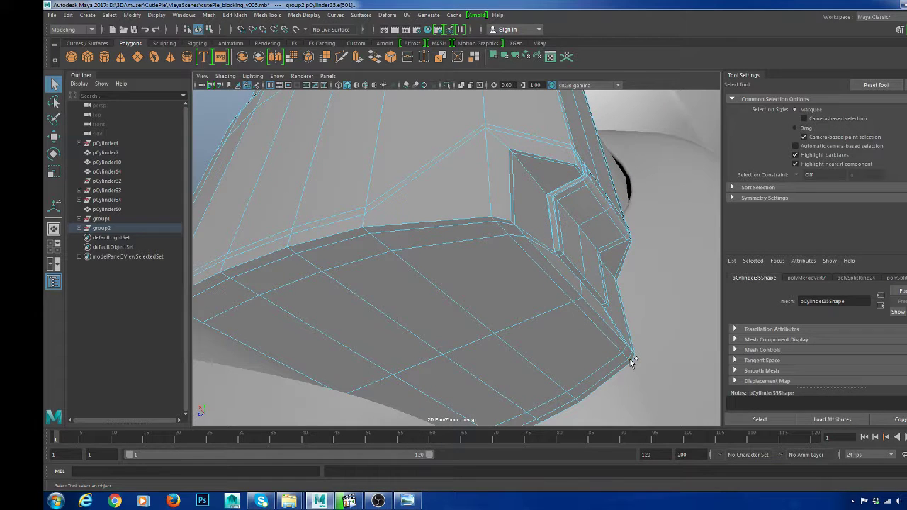
shift+right_drag(642, 225, 643, 341)
shift+right_drag(637, 303, 637, 302)
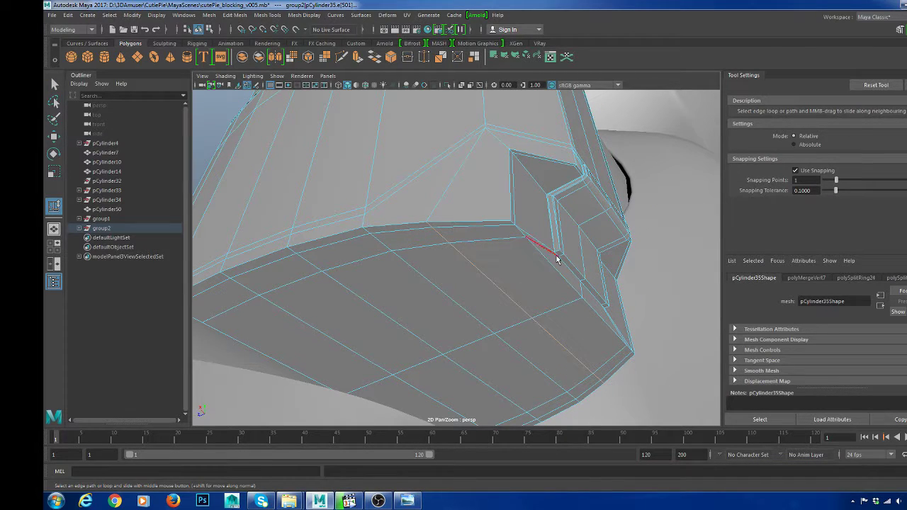
key(w)
- Examine the smoothed upper arm's lower notch and bottom corner from several angles
right_drag(520, 182, 545, 165)
key(3)
scroll(550, 170, down, 6)
alt+drag(551, 172, 559, 259)
click(613, 262)
scroll(444, 273, up, 5)
click(507, 268)
click(640, 276)
click(630, 264)
scroll(534, 275, up, 5)
click(572, 268)
- Delete the selected edge loop running along the rim of the notch's raised panel
key(1)
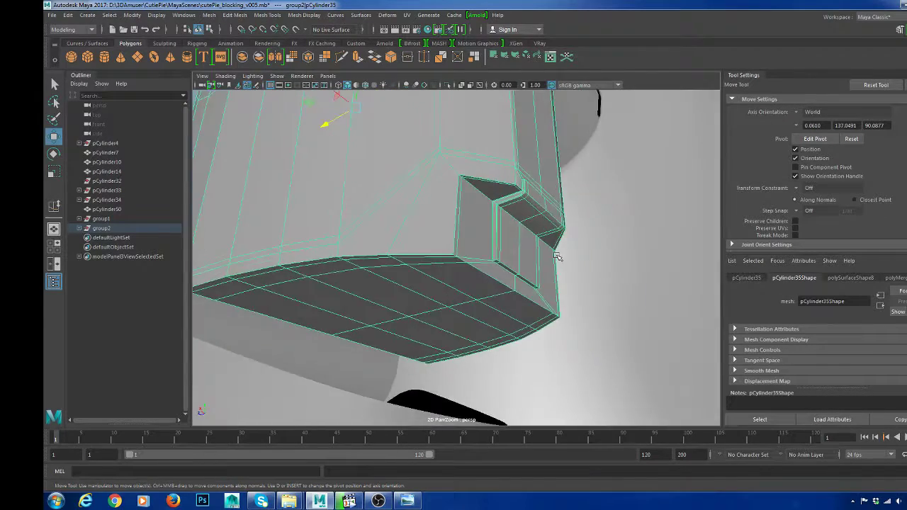
alt+right_drag(559, 259, 597, 281)
alt+drag(597, 281, 570, 295)
alt+right_drag(569, 296, 620, 346)
alt+drag(620, 347, 559, 287)
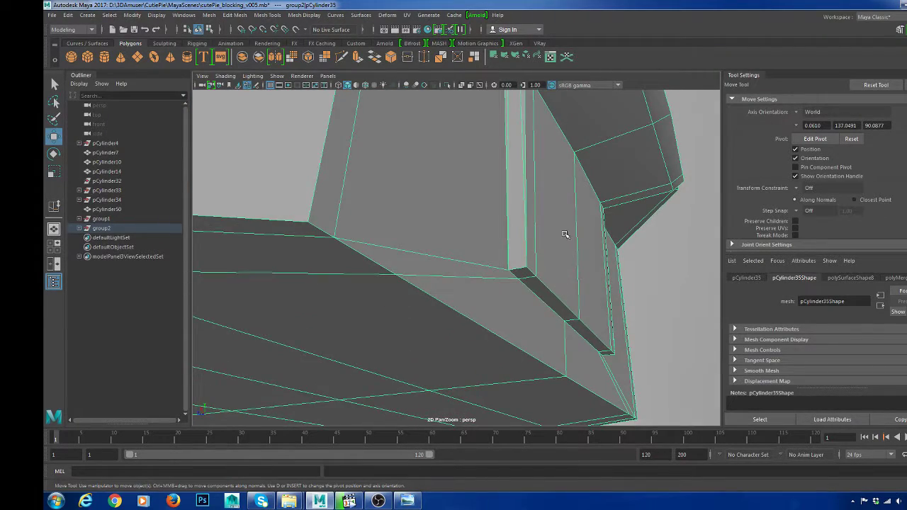
alt+drag(565, 234, 550, 228)
right_drag(551, 229, 547, 194)
double_click(519, 212)
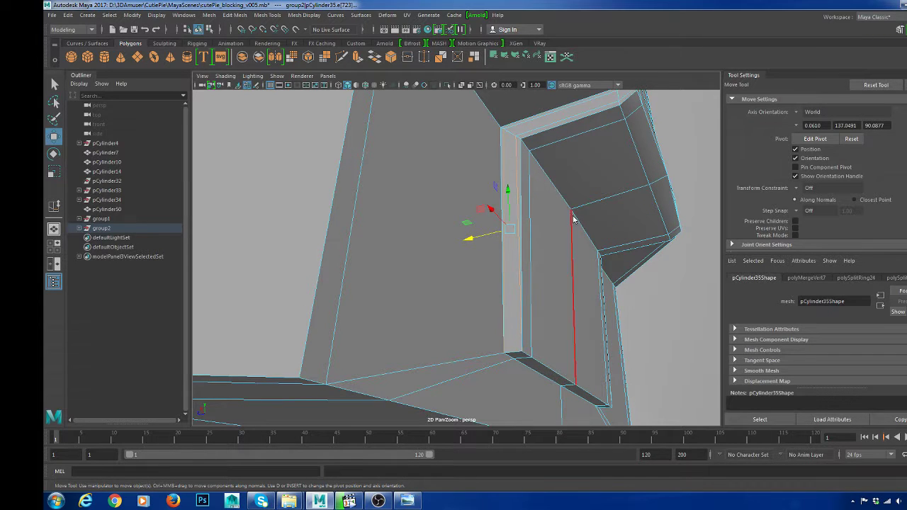
key(ctrl+Delete)
- Inspect the rim of the notch's raised panel in smooth preview
alt+drag(553, 227, 557, 274)
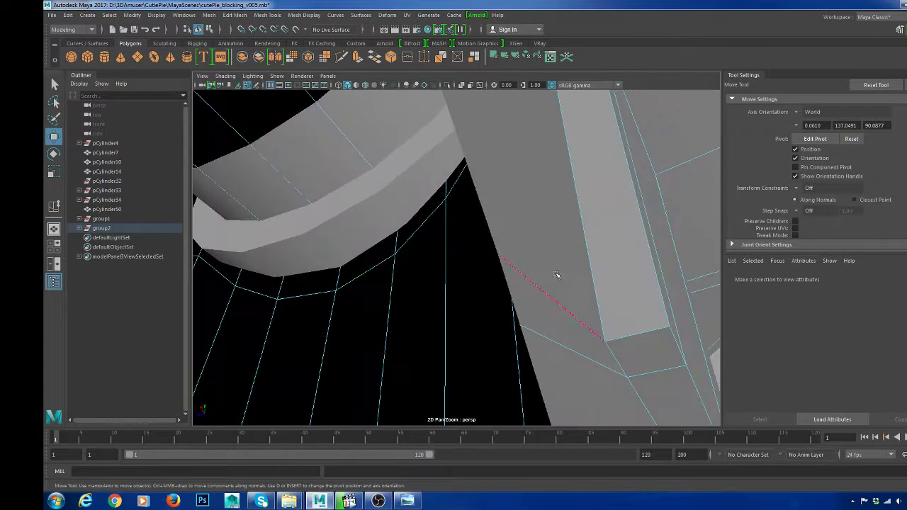
click(589, 219)
alt+right_drag(589, 219, 514, 247)
alt+drag(514, 247, 498, 239)
key(F8)
key(3)
alt+right_drag(498, 256, 537, 305)
- Try inserting support edge loops along the rim of the notch's raised panel, then undo them
key(1)
shift+right_drag(532, 242, 504, 270)
alt+drag(504, 270, 479, 285)
alt+right_drag(480, 284, 491, 301)
click(481, 296)
key(ctrl+z)
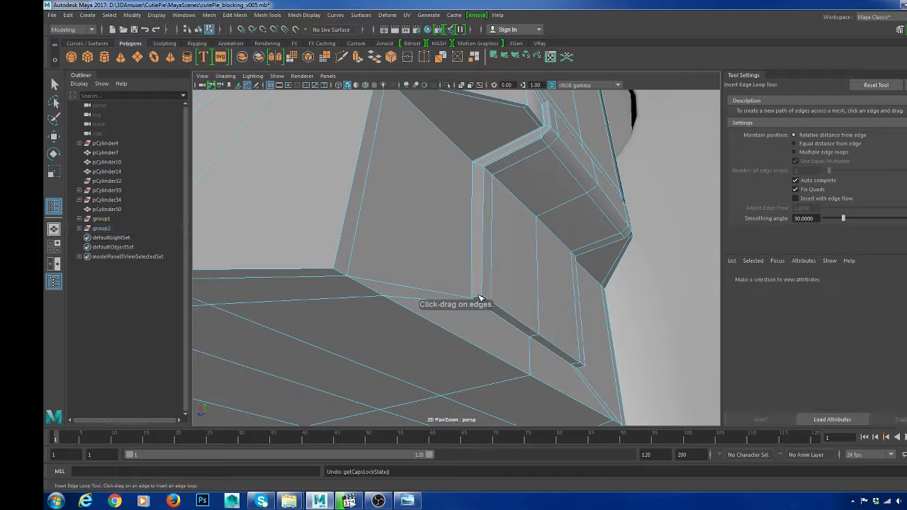
click(481, 300)
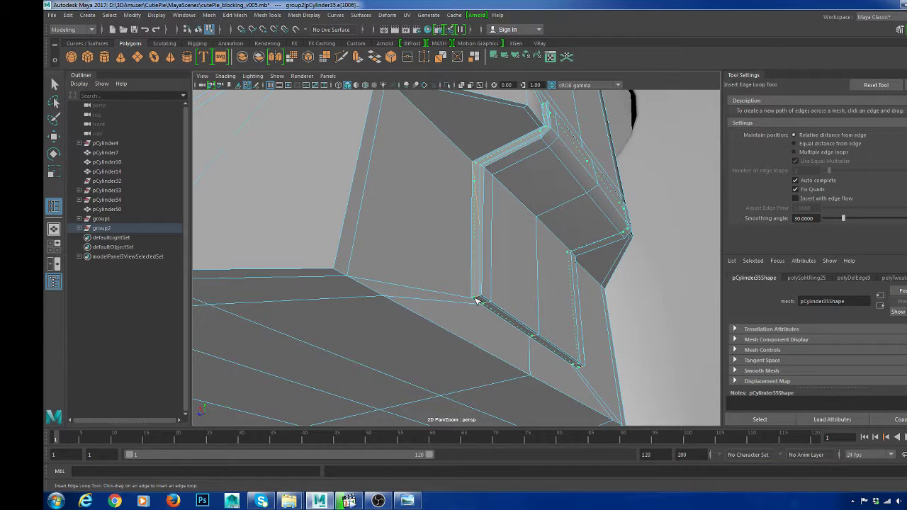
alt+drag(530, 295, 500, 261)
key(w)
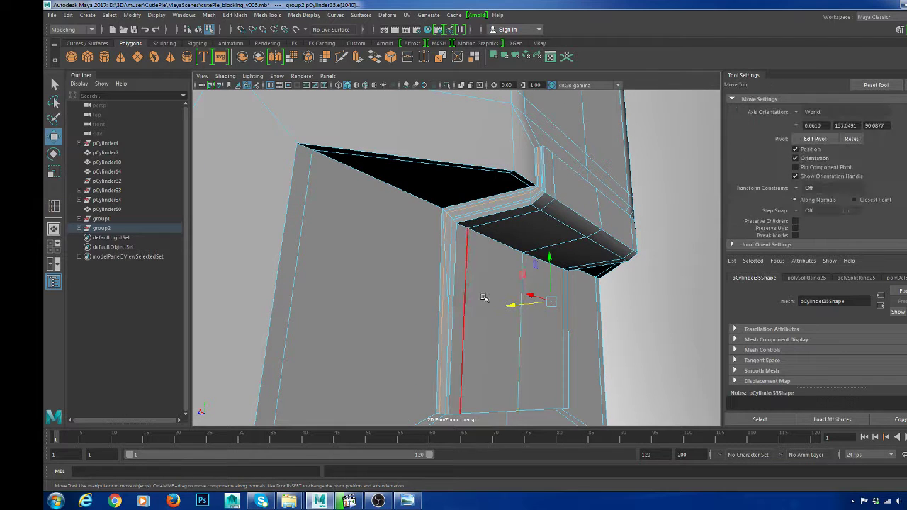
shift+right_drag(518, 256, 517, 277)
alt+drag(544, 286, 512, 274)
click(521, 296)
key(ctrl+z)
key(ctrl+z)
- Try deleting edges along the raised panel's rim, then undo the deletion
right_drag(556, 207, 529, 208)
mouse_move(547, 252)
alt+mouse_down()
mouse_move(543, 241)
mouse_move(552, 240)
alt+mouse_up()
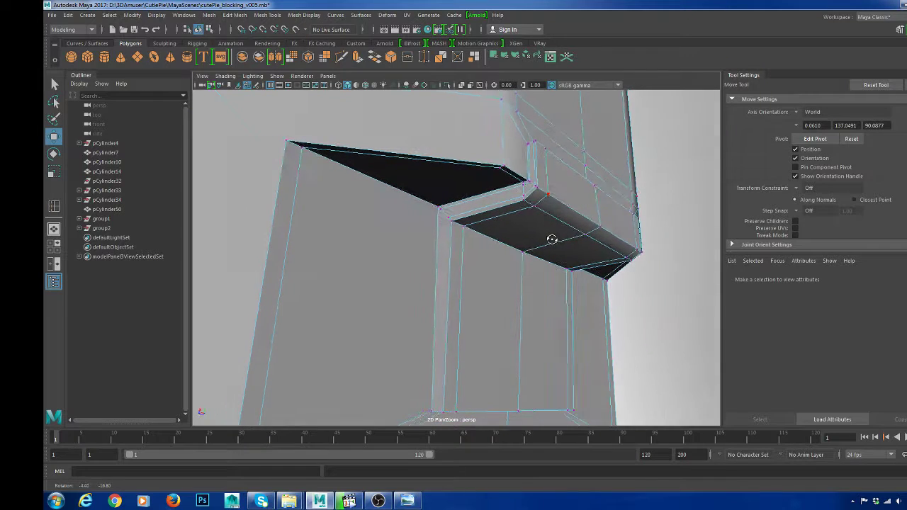
click(506, 195)
shift+right_drag(527, 195, 542, 199)
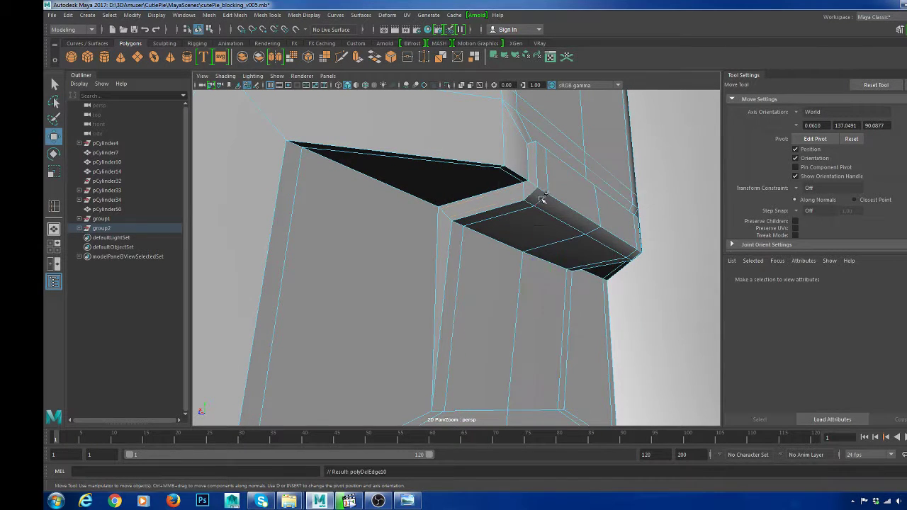
alt+drag(519, 261, 467, 222)
key(ctrl+z)
- Delete the extra edge loop that follows the rim of the notch's raised panel
scroll(558, 215, down, 3)
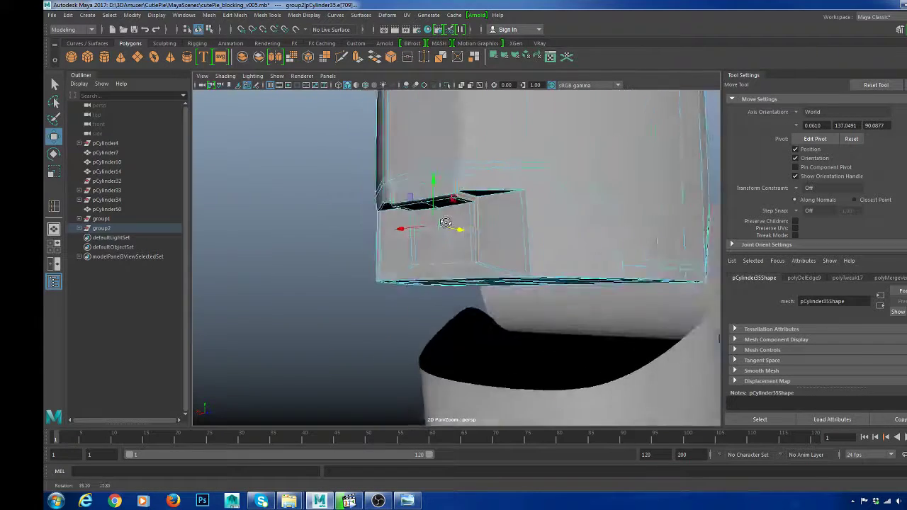
scroll(466, 221, up, 3)
alt+drag(469, 258, 431, 248)
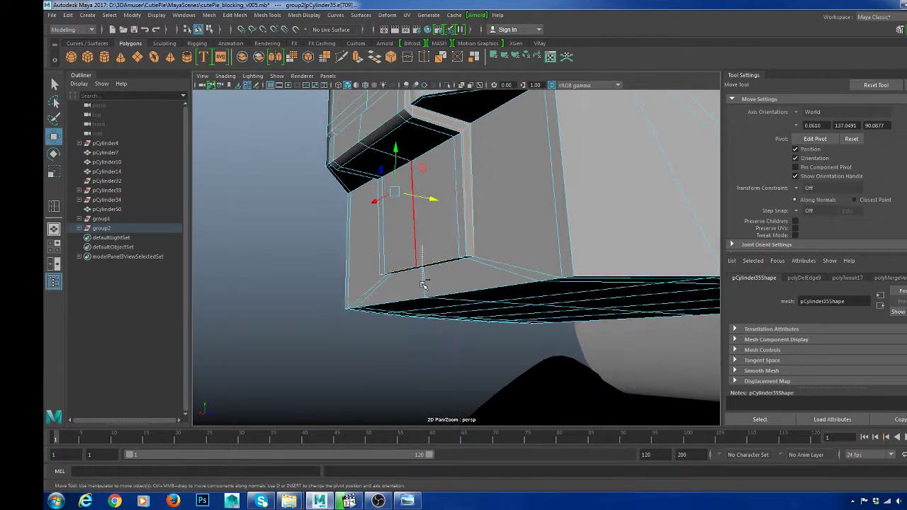
scroll(454, 263, up, 4)
scroll(435, 240, down, 4)
scroll(468, 283, up, 2)
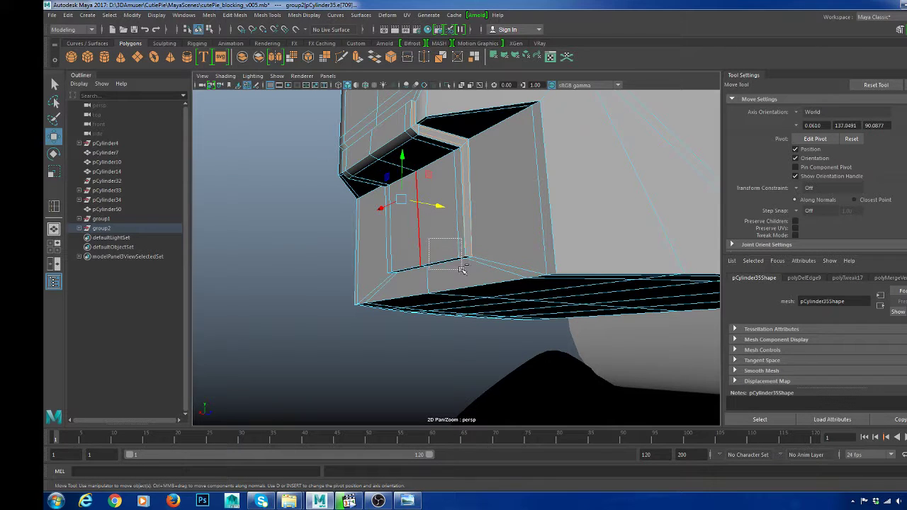
key(Delete)
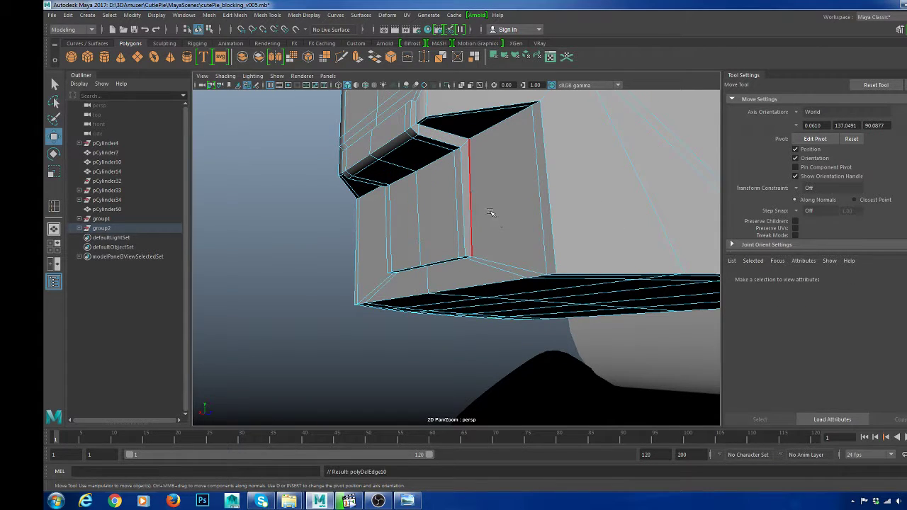
- Insert support edge loops along the side faces of the raised panel's rim in the lower notch
key(F8)
key(3)
alt+drag(508, 230, 571, 284)
scroll(567, 275, up, 3)
key(1)
shift+right_drag(596, 229, 529, 217)
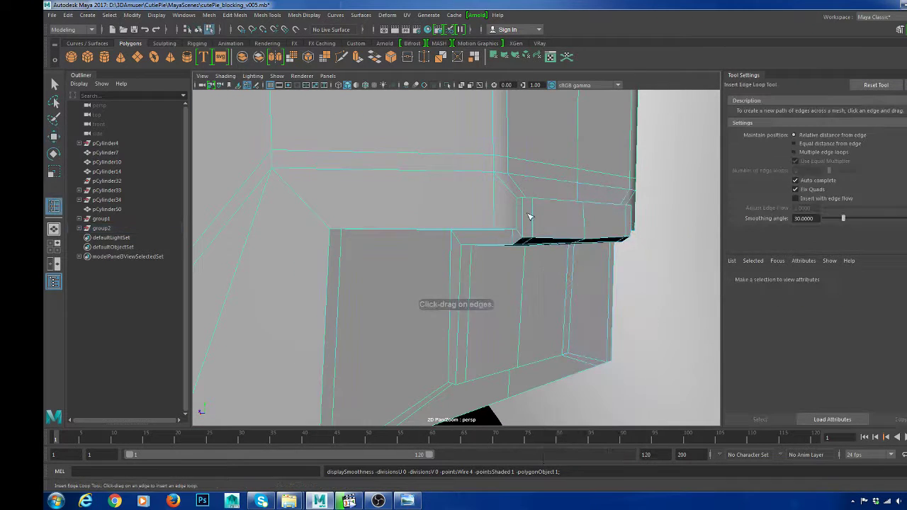
alt+drag(529, 217, 570, 205)
click(563, 214)
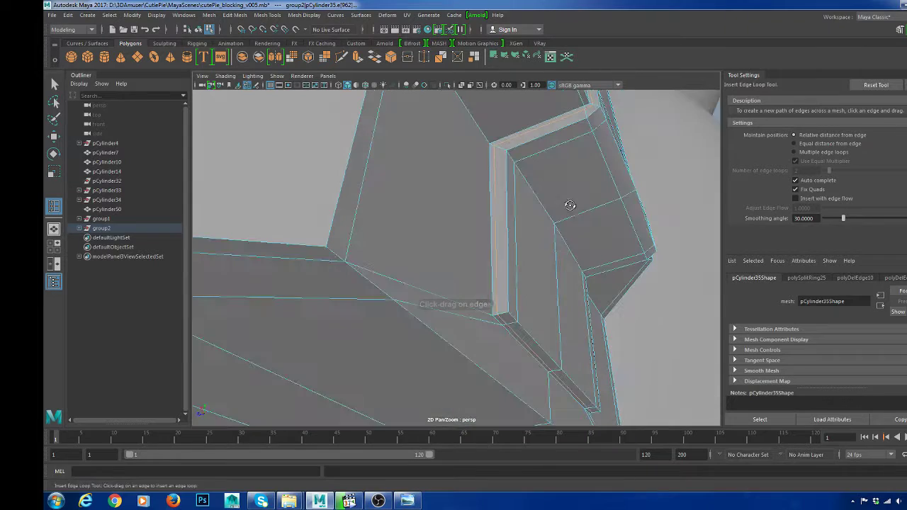
click(507, 316)
key(w)
right_drag(546, 198, 591, 166)
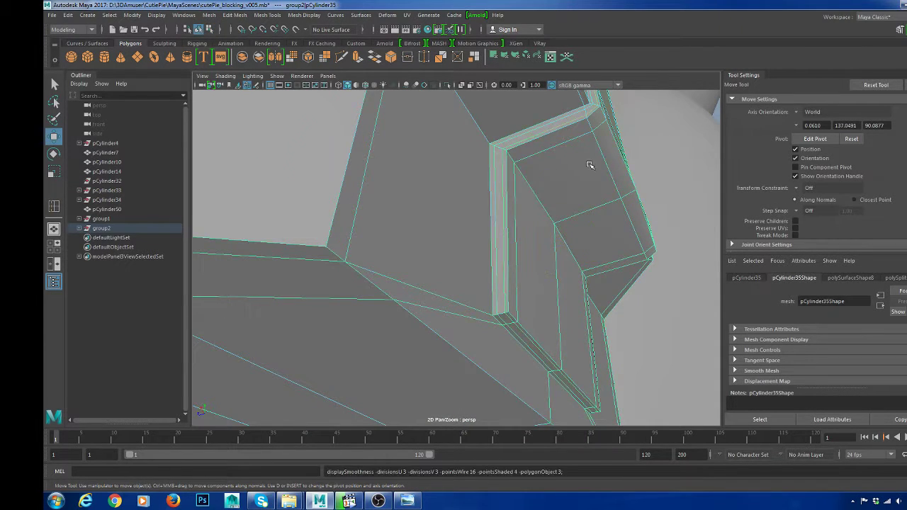
- Turn on smooth preview for the upper arm and check it against the body from the back and front
key(3)
scroll(589, 170, down, 6)
alt+drag(589, 171, 459, 261)
click(628, 223)
click(459, 261)
scroll(459, 261, down, 3)
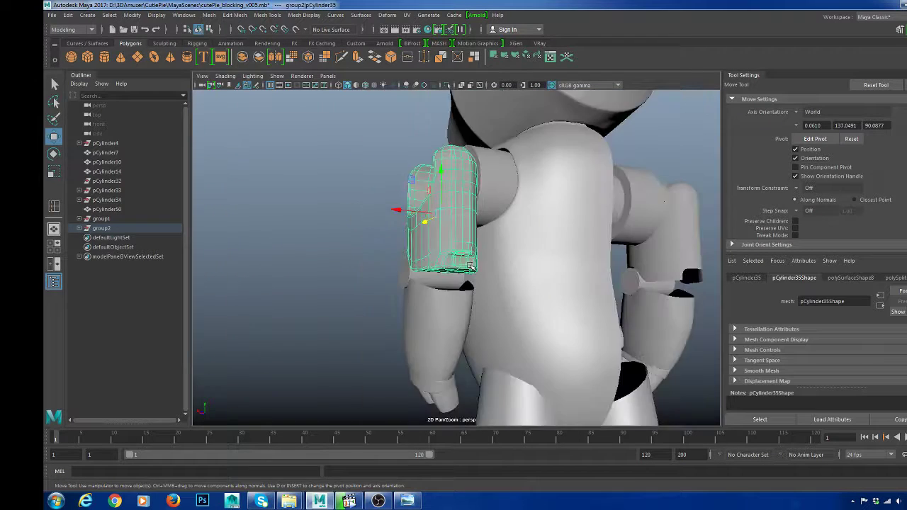
alt+drag(574, 226, 642, 220)
click(642, 220)
alt+drag(454, 223, 476, 253)
click(461, 221)
- Examine the shoulder joint pieces inside the upper arm from above
click(554, 216)
scroll(482, 205, down, 4)
scroll(504, 243, up, 6)
click(450, 227)
scroll(447, 194, down, 4)
click(447, 194)
scroll(447, 194, down, 3)
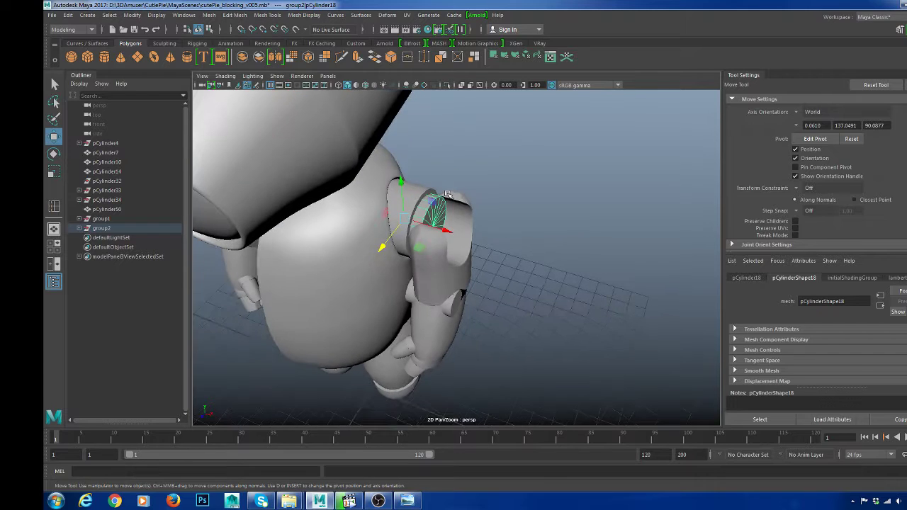